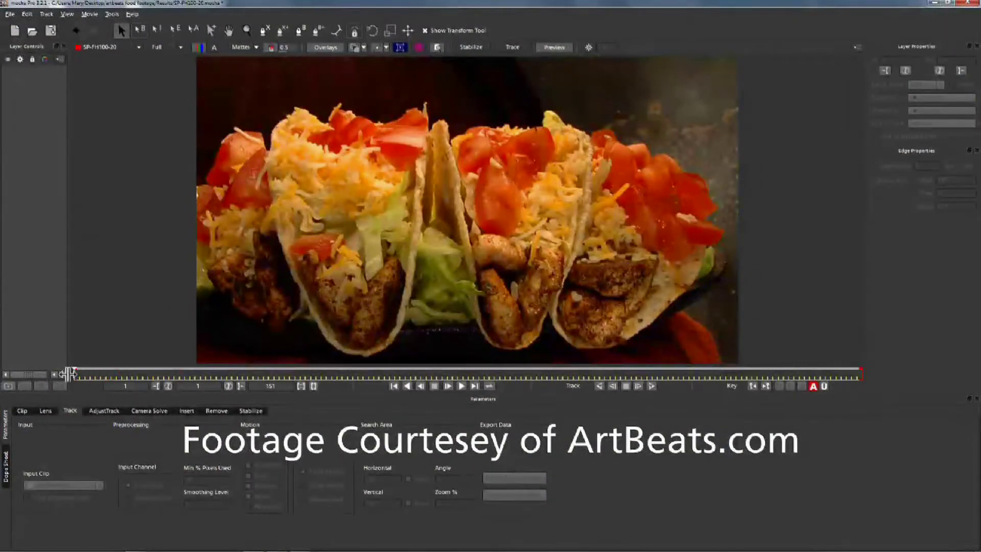
Draw an X-spline around the front lime wedge on the clip's last frame, 151
left_click_drag(74, 374, 846, 374)
left_click_drag(913, 367, 933, 404)
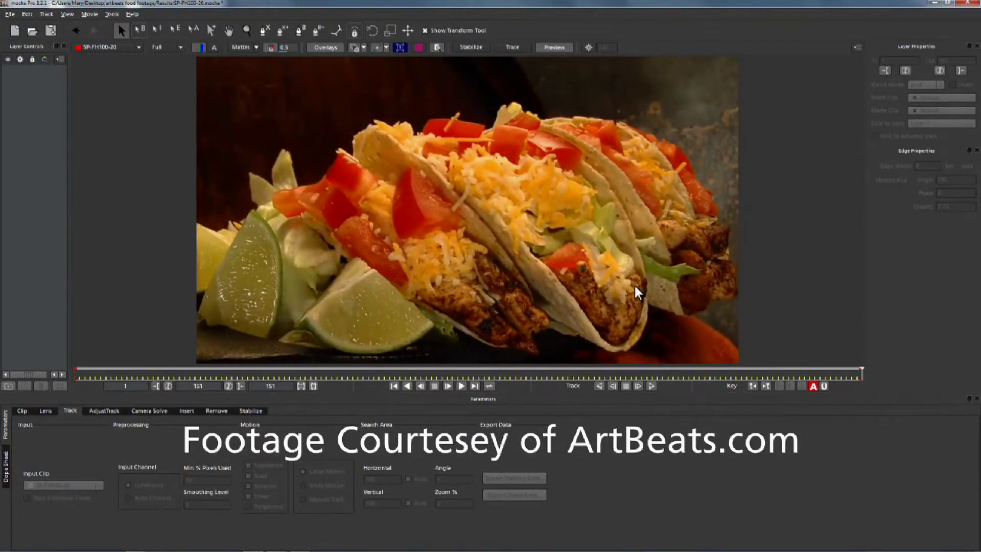
left_click(269, 31)
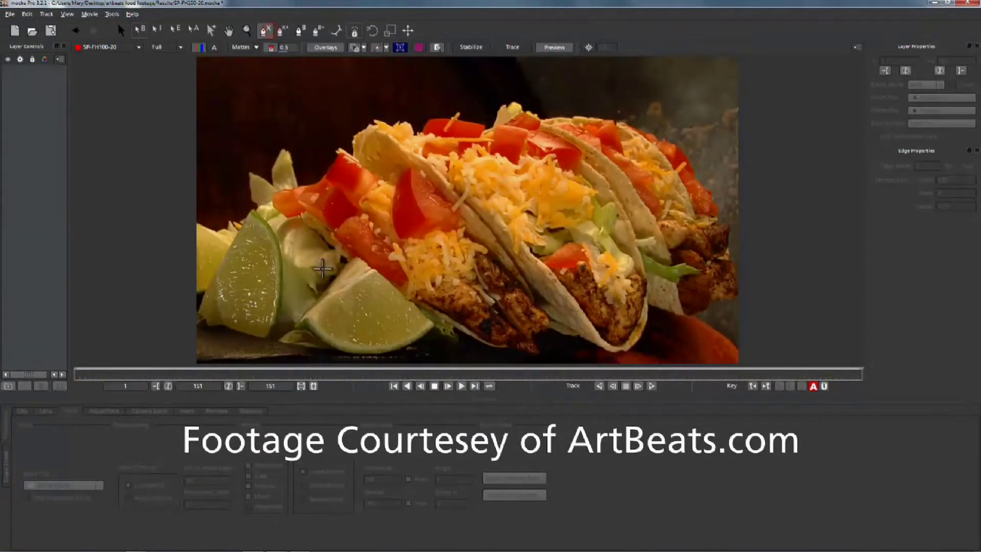
left_click(294, 326)
left_click(308, 308)
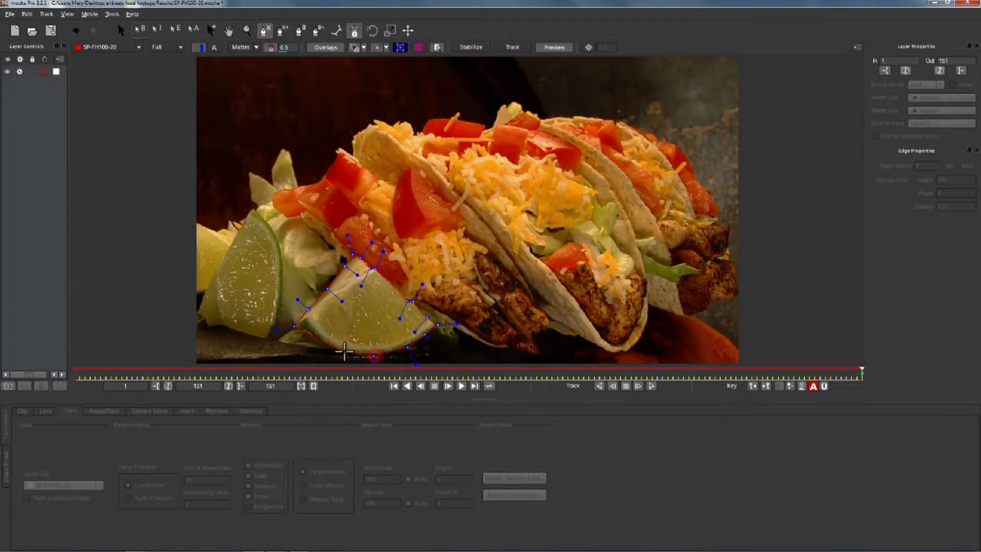
left_click(300, 332)
right_click(300, 332)
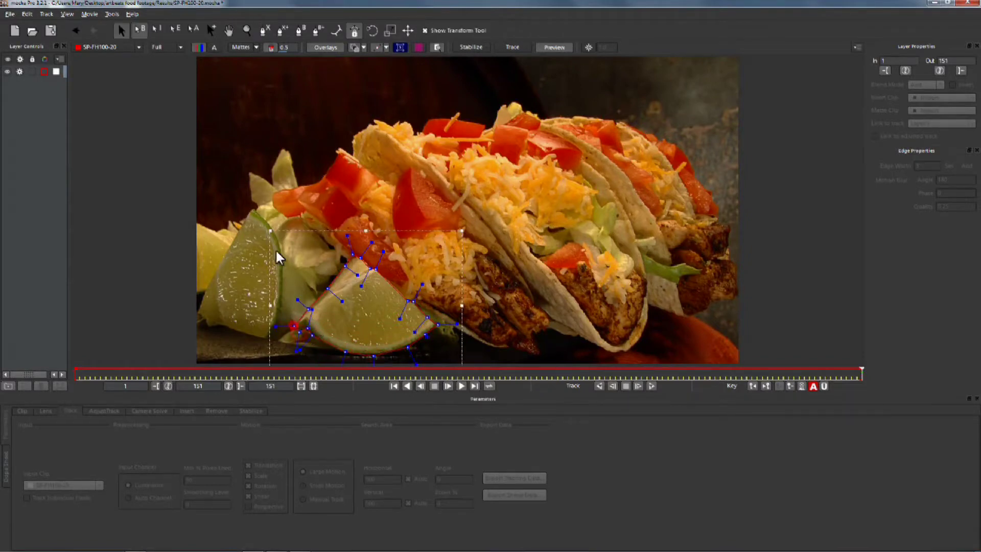
Refine the spline's points and handles so the outline follows the front lime wedge's edges
left_click_drag(423, 284, 488, 325)
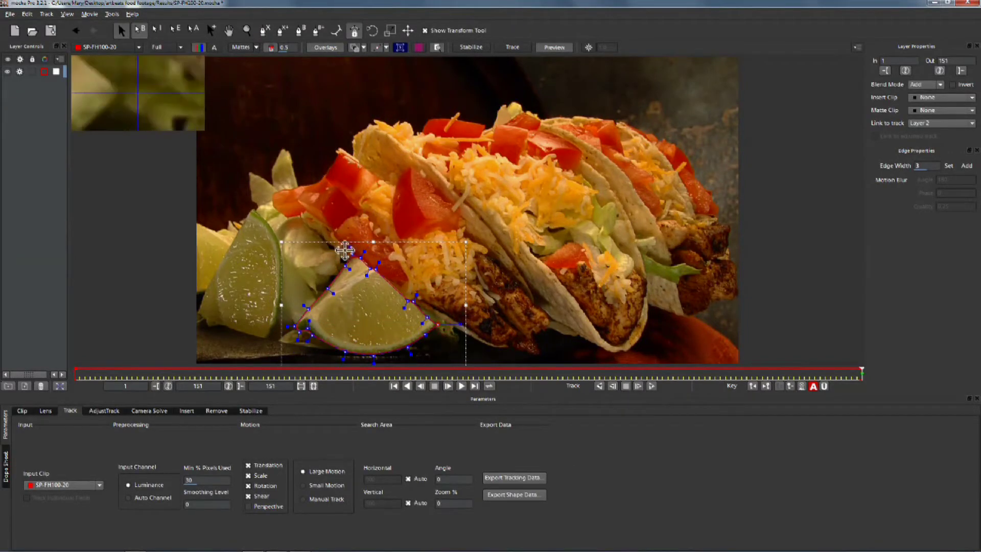
mouse_move(351, 253)
left_mouse_down()
mouse_move(346, 198)
mouse_move(362, 255)
left_mouse_up()
key("ctrl+z")
left_click_drag(286, 327, 273, 328)
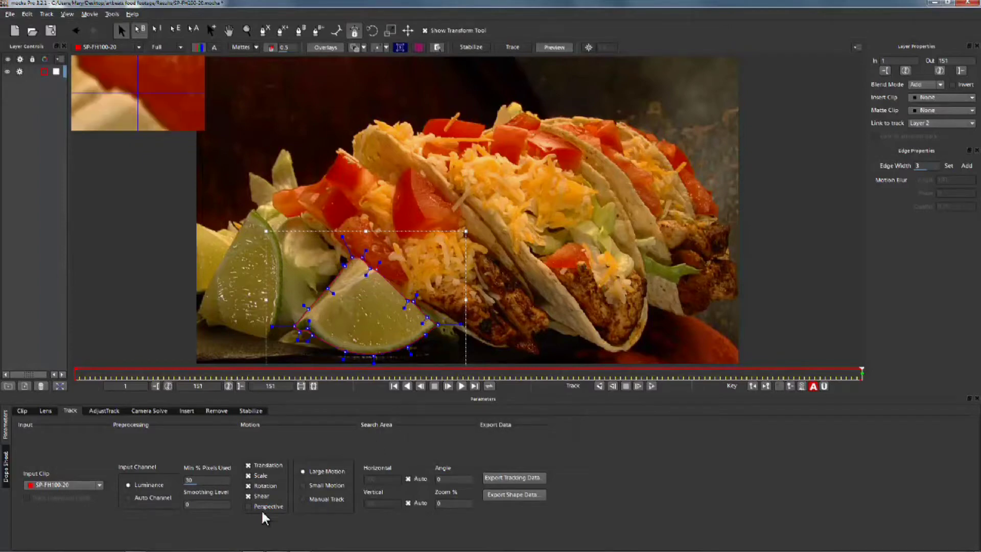
Track the front lime wedge backward from frame 151 with perspective motion enabled, and review the track at frame 42
left_click(599, 386)
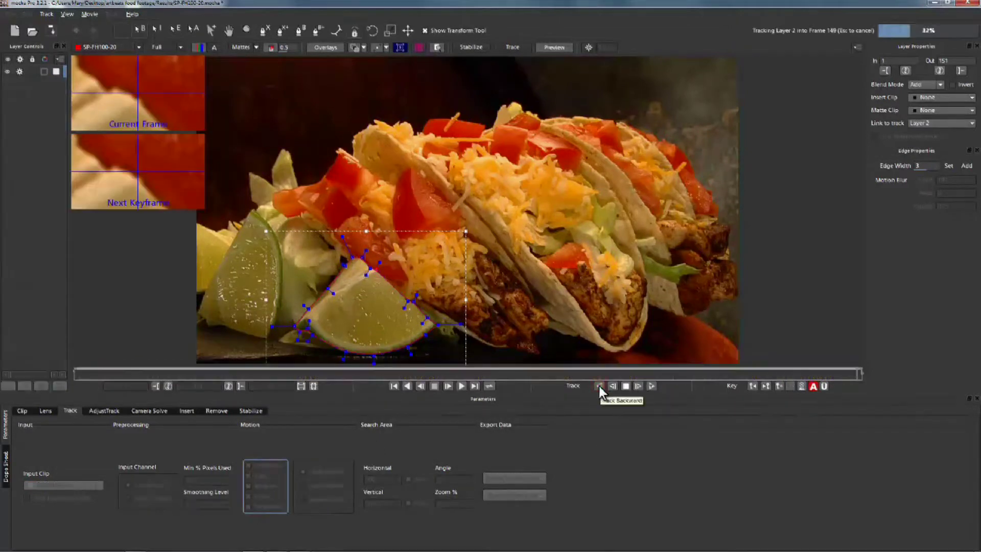
left_click(438, 47)
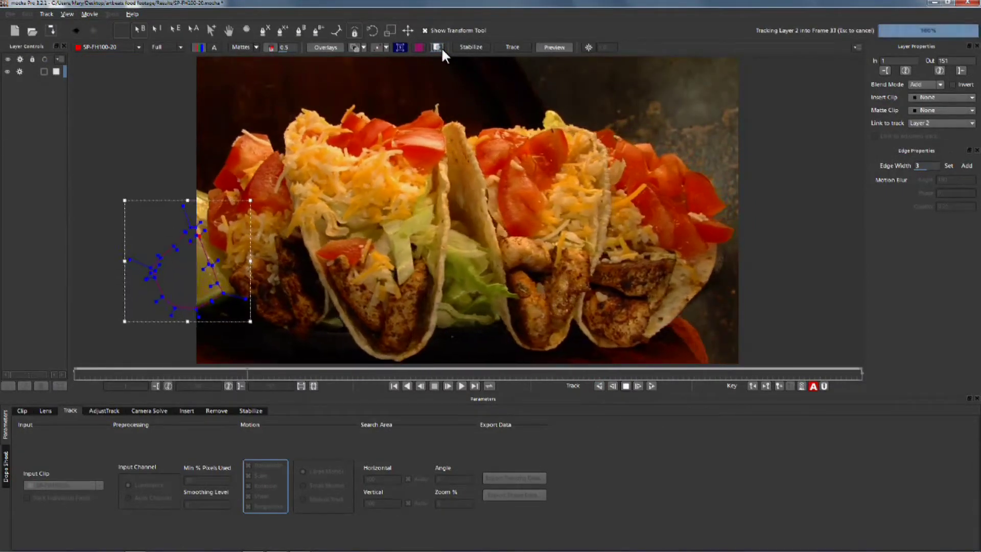
left_click(607, 364)
left_click_drag(607, 364, 316, 366)
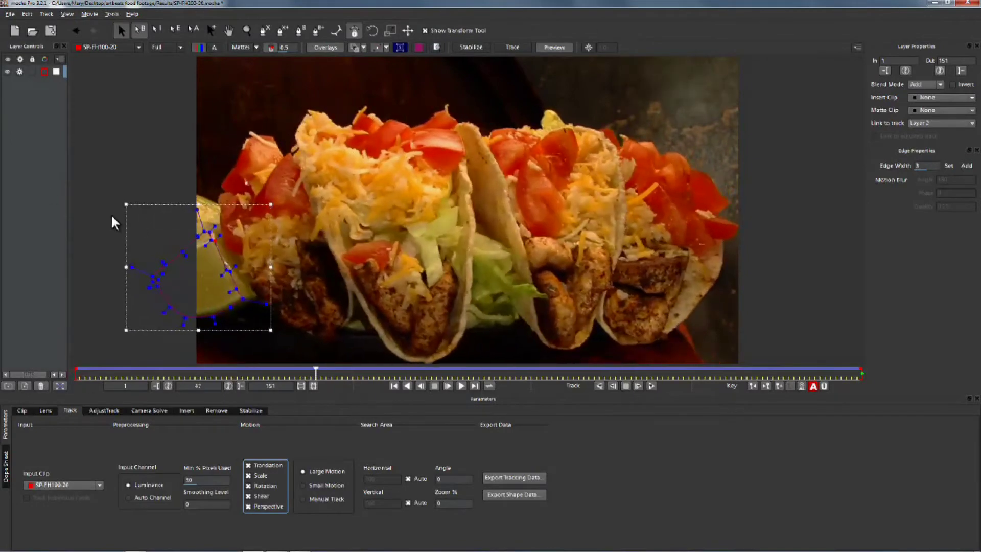
Move the lime shape onto the neighbouring chicken at frame 42, track backward with translation only, and restore the shape's position
left_click_drag(238, 293, 335, 290)
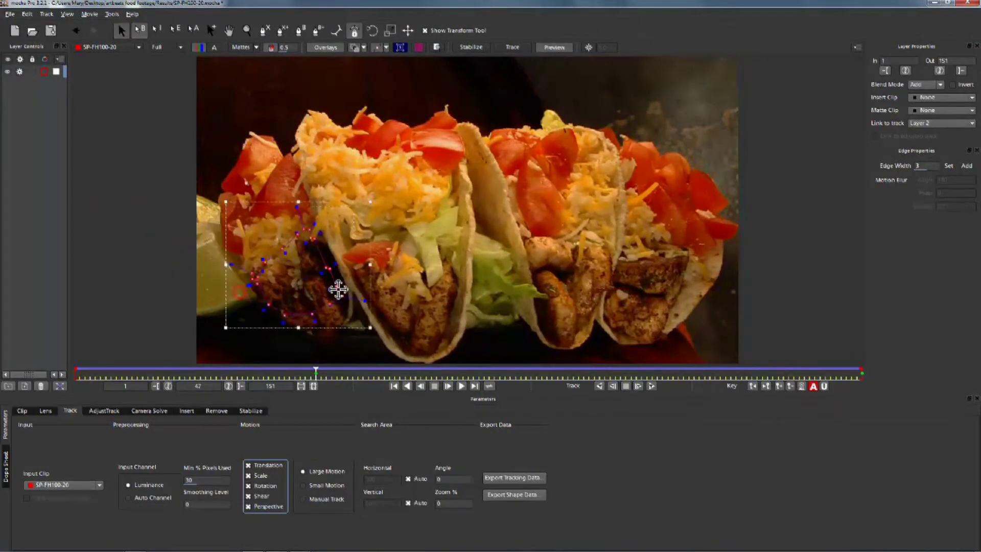
left_click(247, 476)
left_click(599, 387)
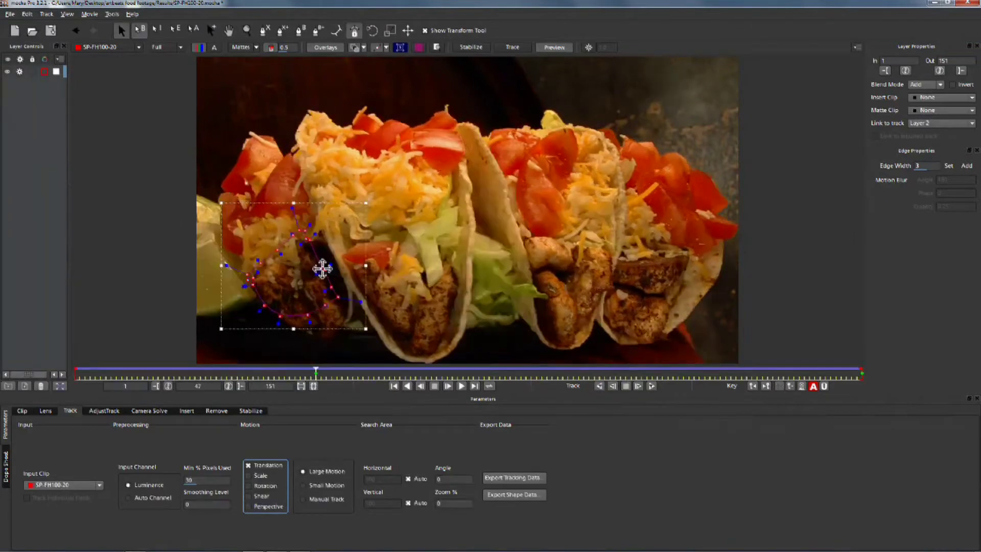
left_click_drag(322, 268, 240, 267)
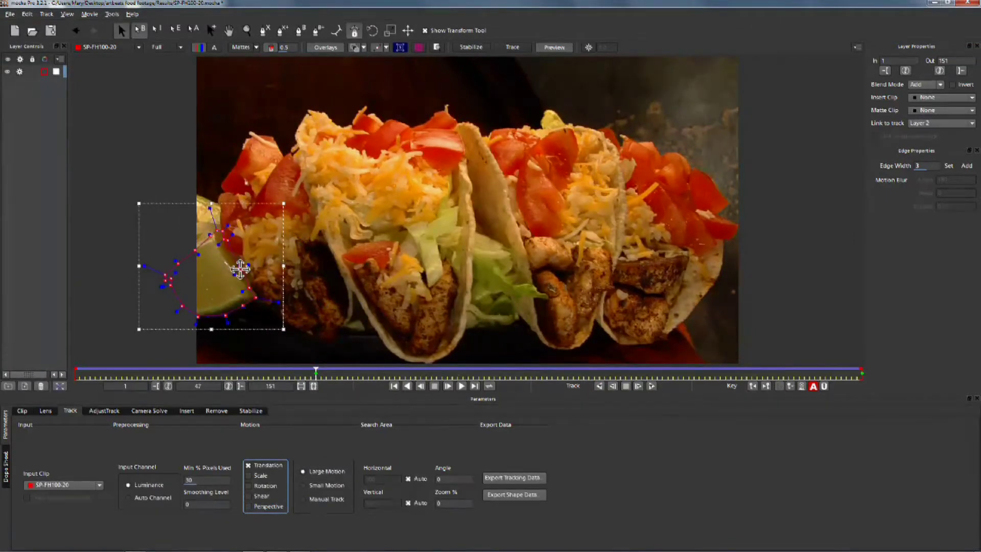
left_click(790, 387)
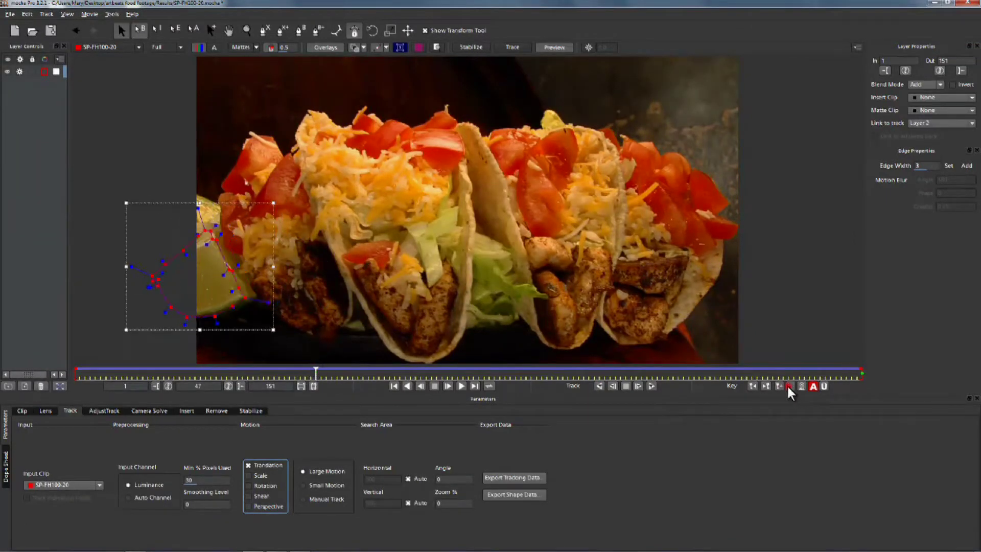
left_click_drag(350, 372, 81, 376)
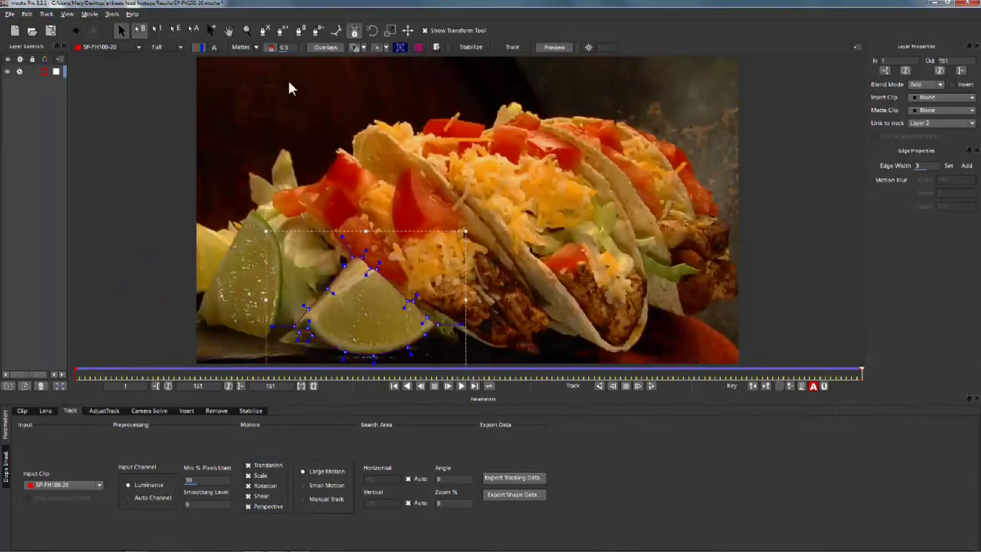
Draw a new X-spline layer around the upright lime wedge on frame 151 and tighten its corner points
key("ctrl+l")
left_click(254, 209)
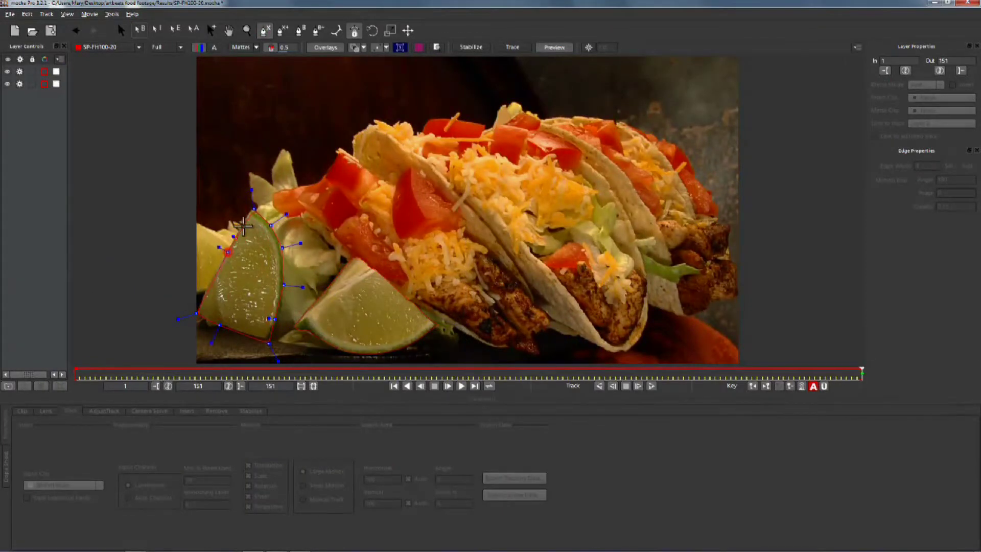
right_click(243, 225)
left_click(252, 210)
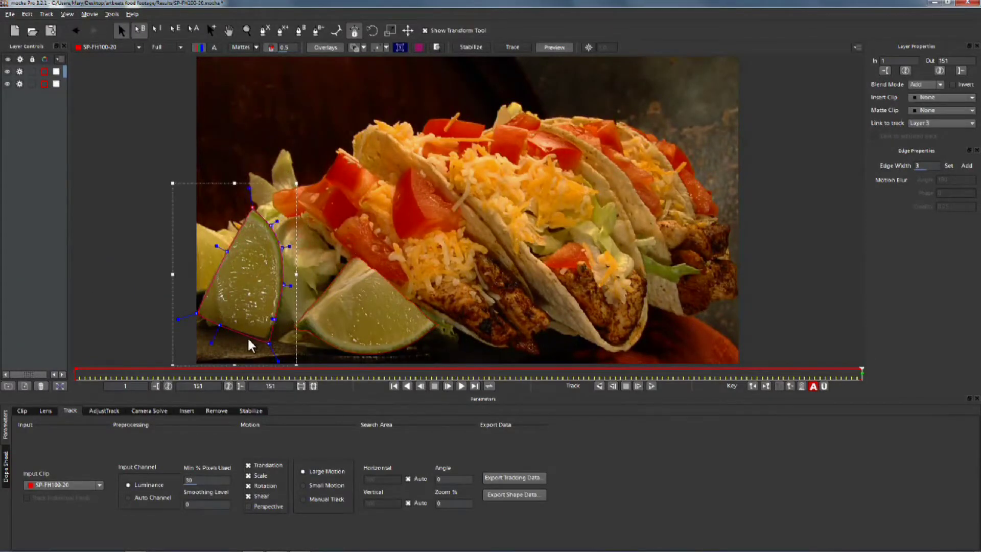
left_click_drag(269, 342, 264, 338)
Name the front wedge's layer "lime 1" and the upright wedge's layer "lime 2", with tracking turned off for lime 1
left_click_drag(70, 146, 144, 152)
double_click(87, 84)
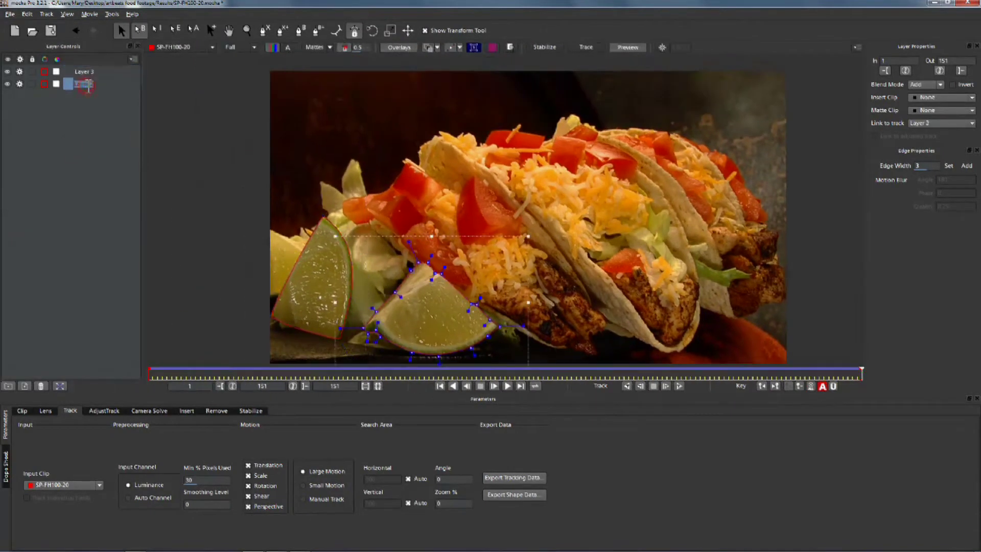
type("lim")
key("BackSpace")
type("e 1")
left_click(20, 84)
double_click(88, 72)
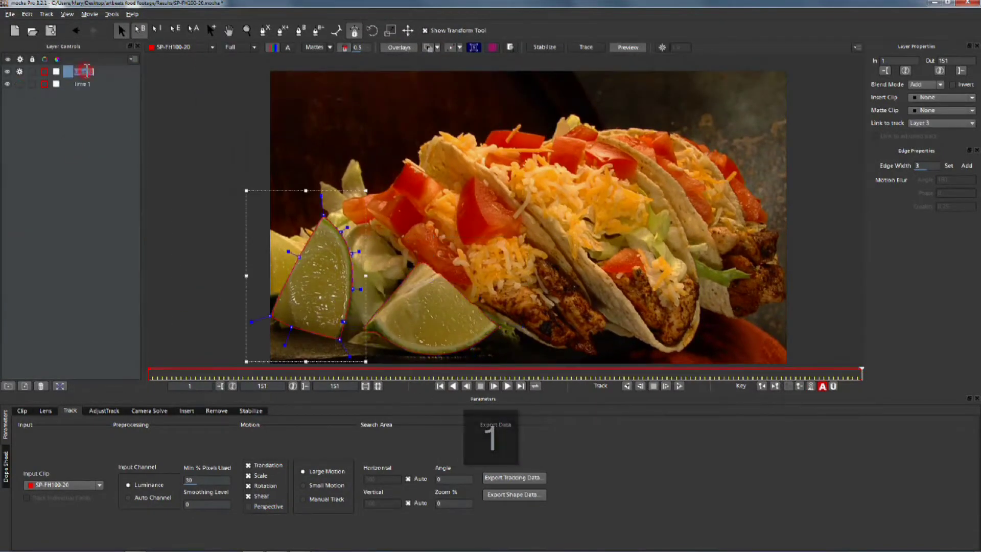
type("lime 2")
left_click(73, 129)
Track lime 2 backward, limiting the motion to translation, scale and rotation once the wedge leaves the frame, and stop around frame 48
left_click(360, 262)
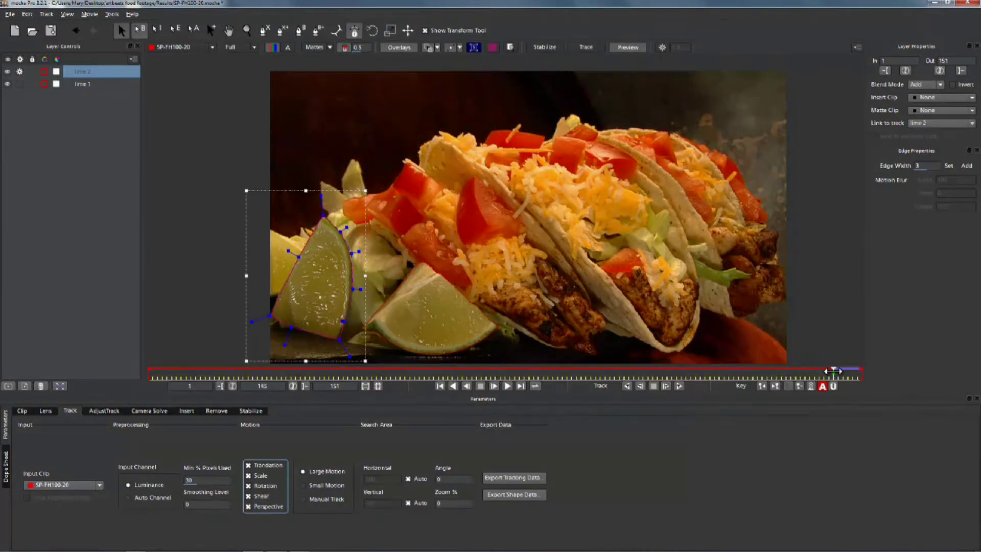
key("ctrl+z")
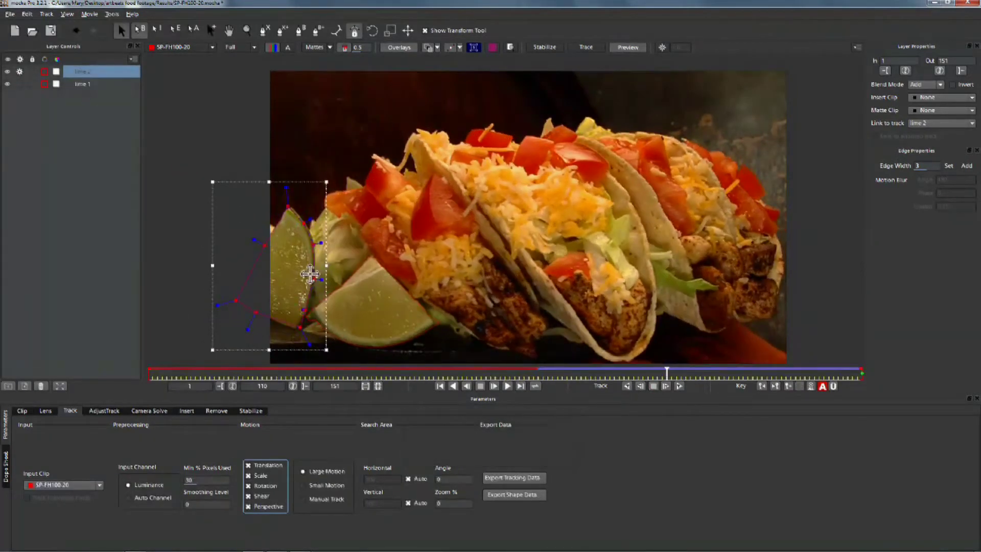
left_click_drag(311, 274, 413, 294)
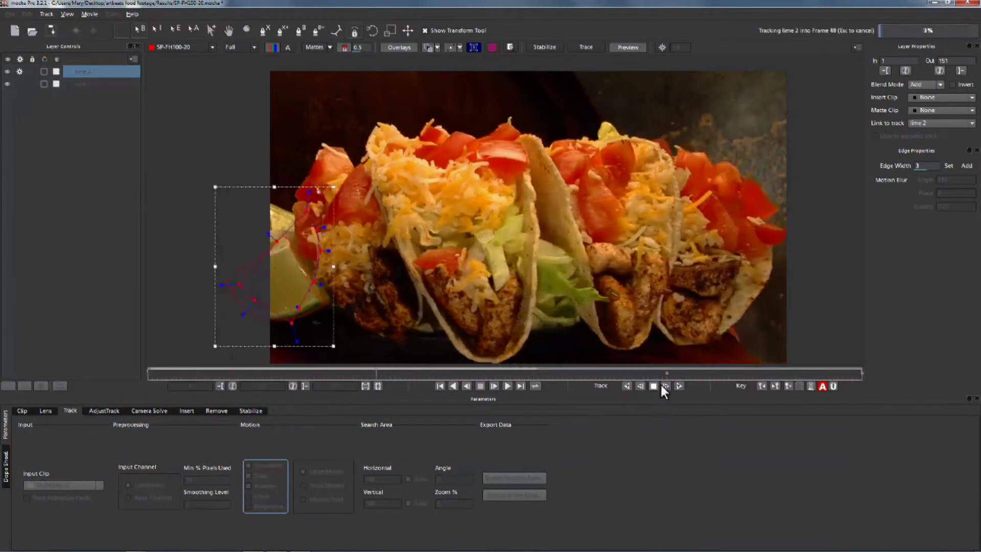
left_click(655, 385)
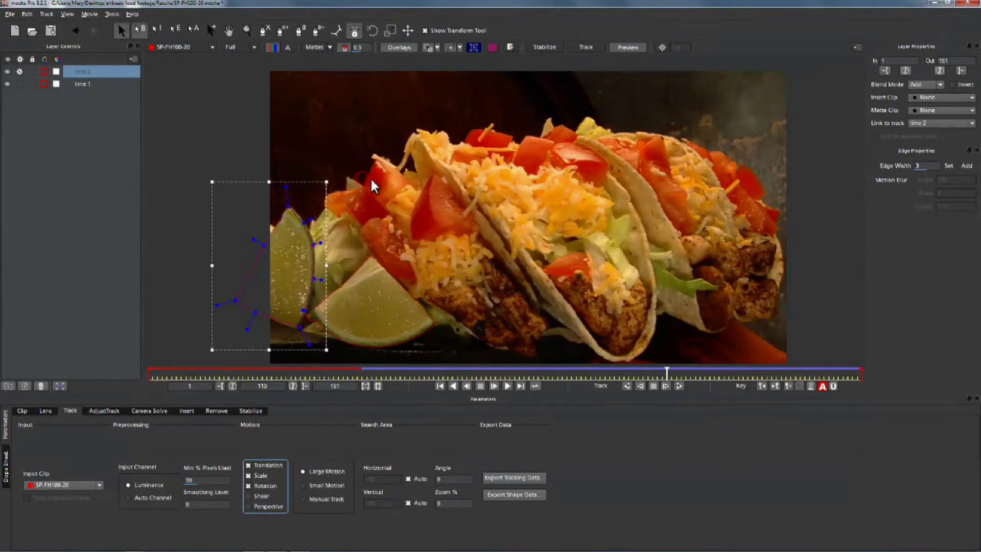
Correct the lime 2 shape at several frames and set the layer's in point to frame 46
left_click_drag(371, 180, 315, 277)
left_click_drag(667, 372, 581, 373)
left_click_drag(301, 236, 305, 237)
left_click_drag(582, 372, 410, 373)
left_click_drag(268, 228, 273, 229)
key("i")
Create spline layers around the tomato pieces from frame 151 and track them with the lime layers' tracking turned off
left_click_drag(410, 373, 863, 373)
left_click(19, 72)
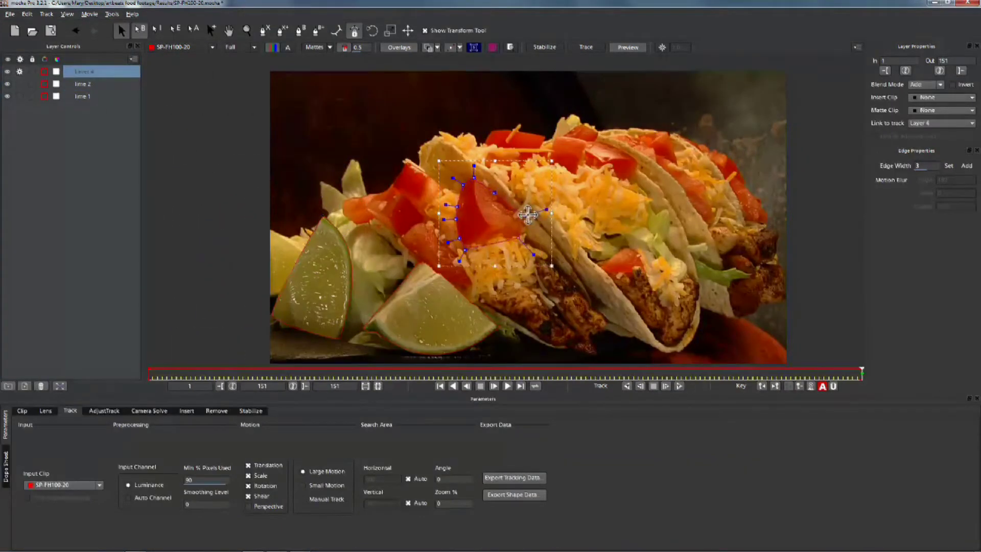
left_click(666, 386)
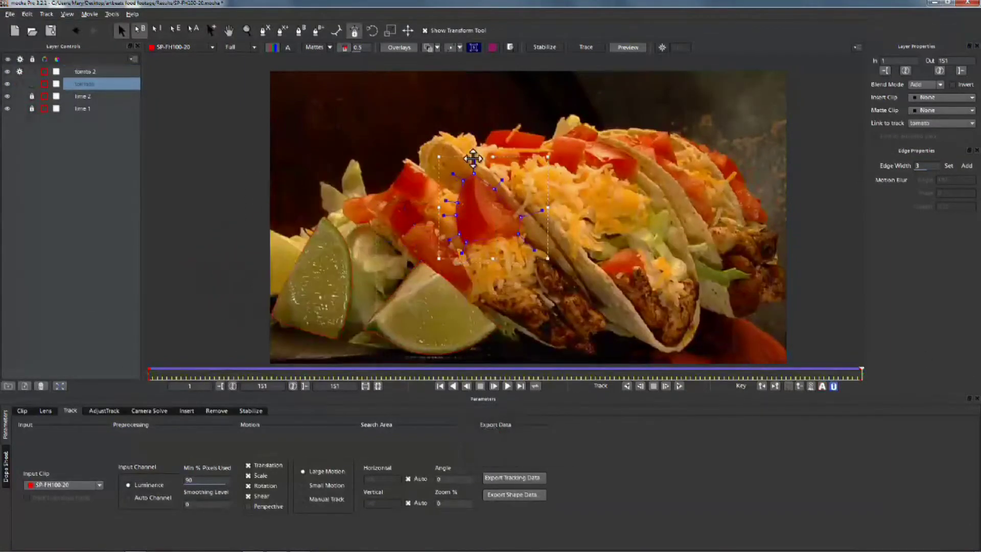
key("ctrl+z")
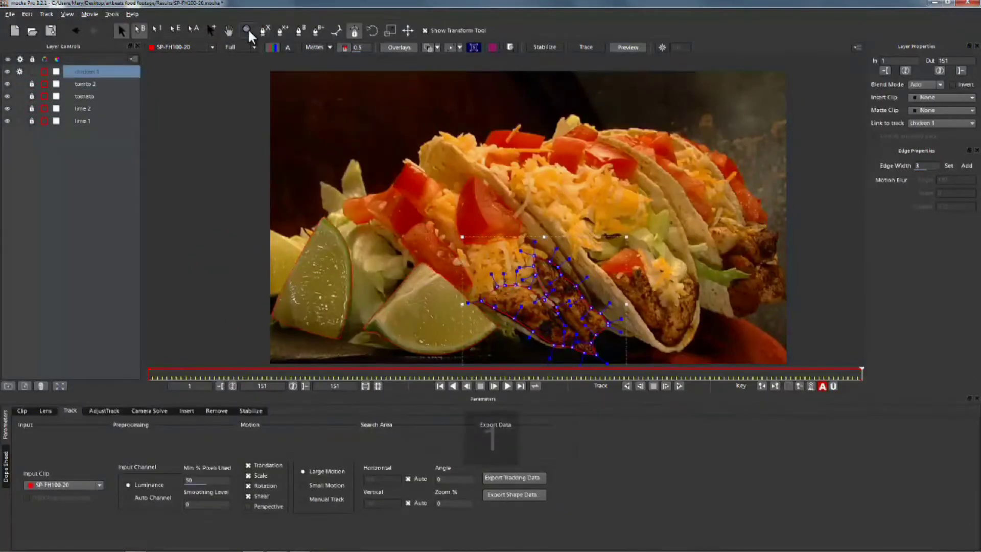
Create tracked layers "chicken 1", "chicken 2" and "chicken 3" around the chicken pieces and check their shapes across the clip
key("1")
key("2")
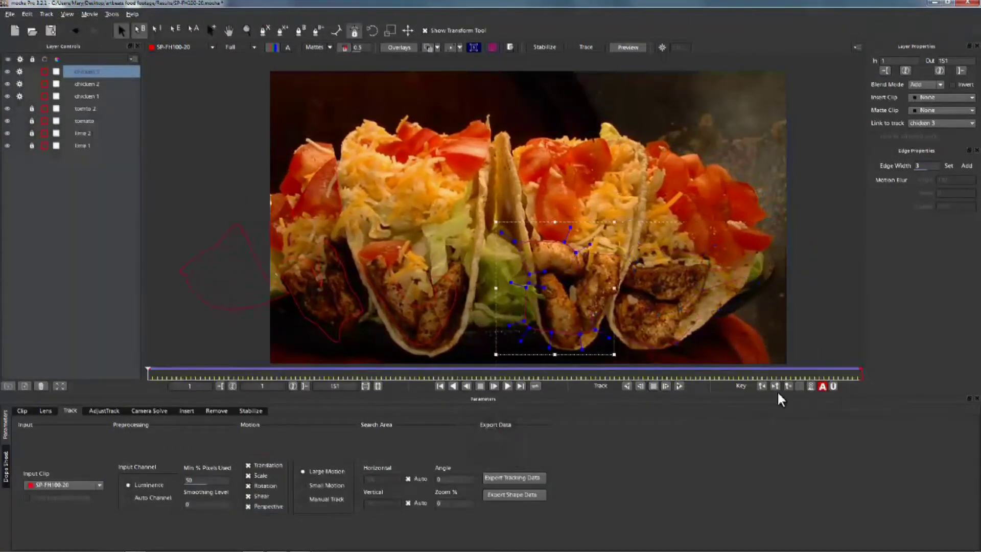
left_click(305, 310)
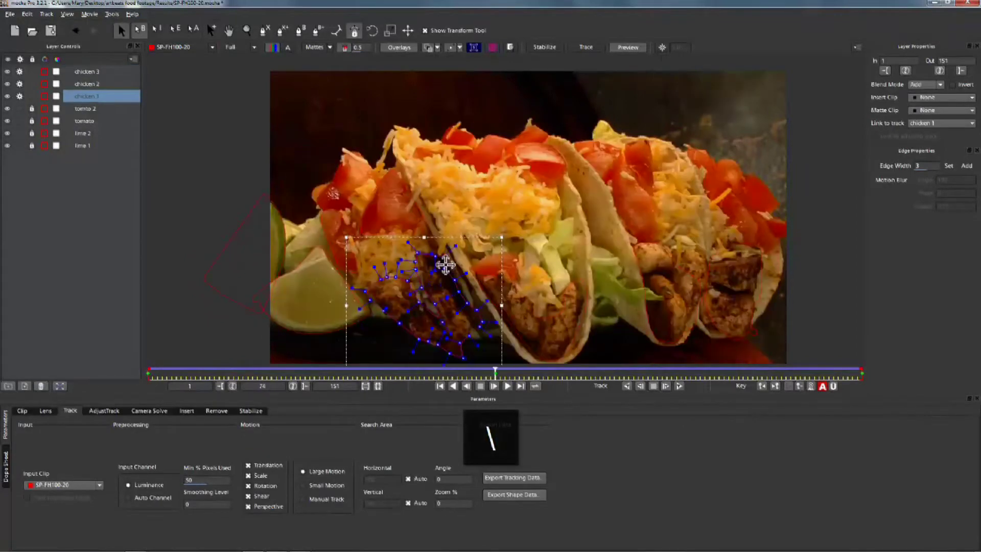
left_click(552, 325)
left_click(716, 298)
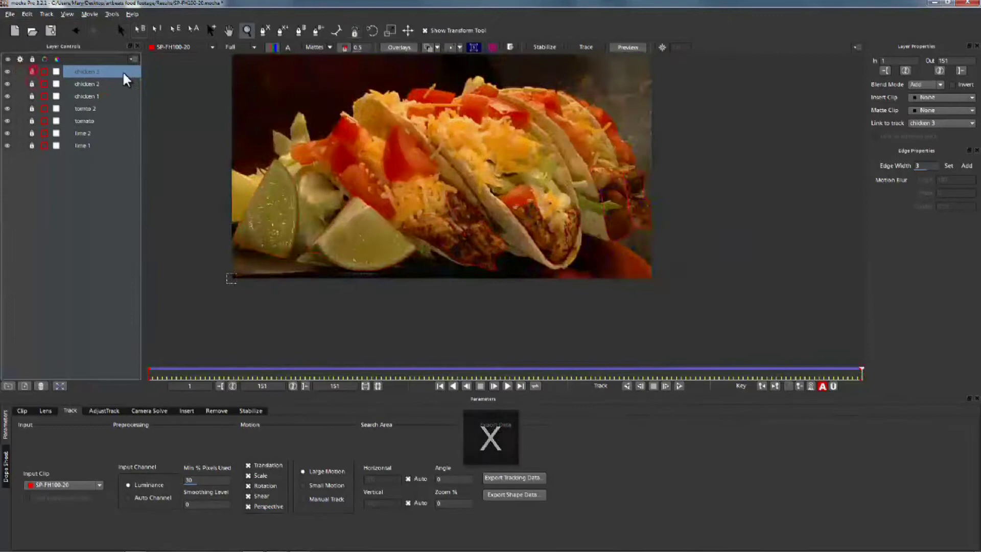
Name the front taco's shape layer "tortilla", track it with translation only, and correct its outline at several frames
double_click(77, 71)
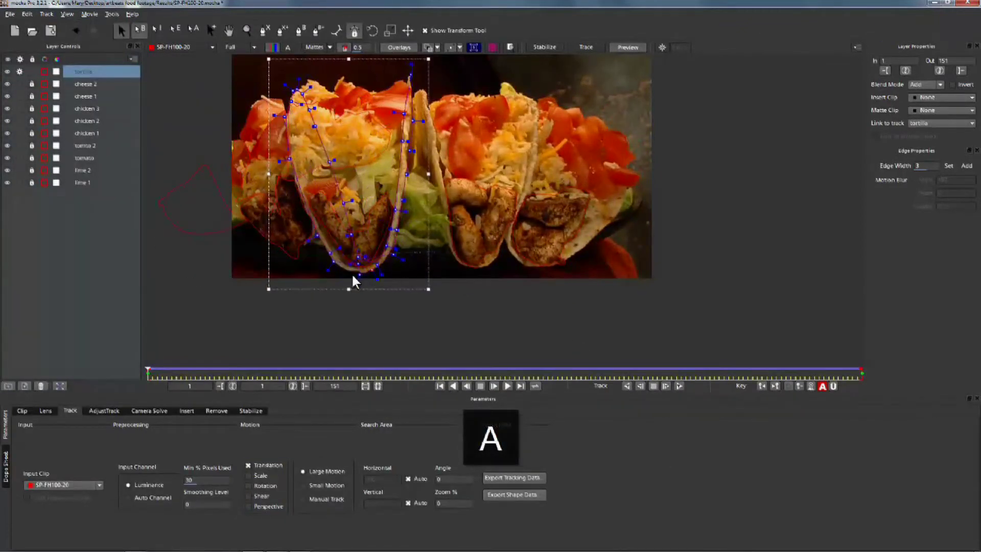
left_click_drag(148, 369, 515, 368)
left_click_drag(467, 276, 481, 282)
left_click_drag(514, 369, 862, 369)
left_click(627, 386)
left_click_drag(149, 369, 279, 374)
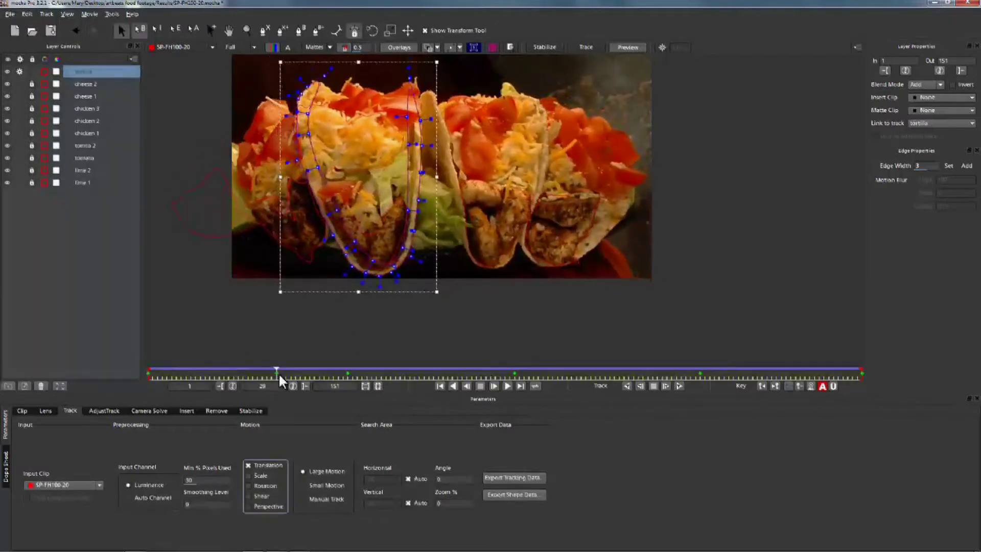
key("space")
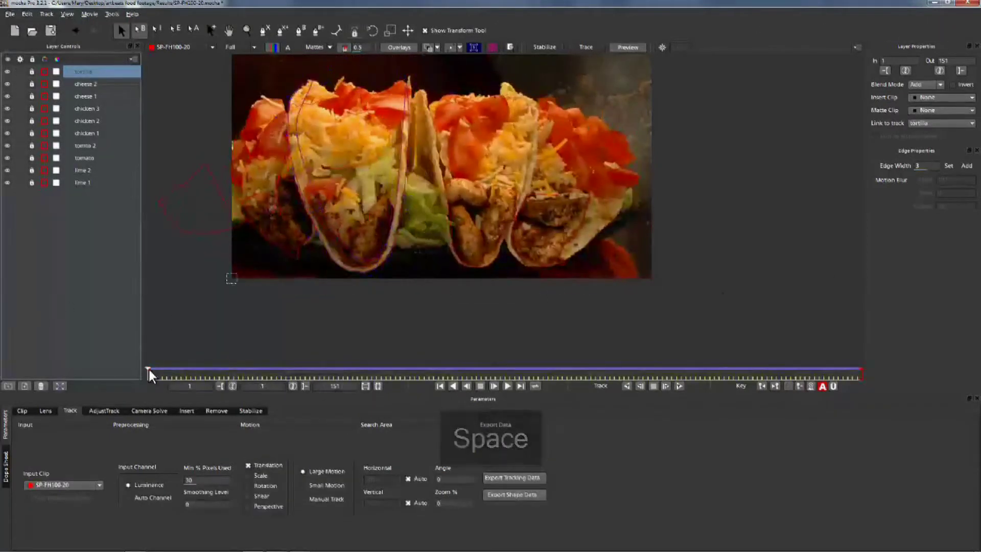
Unlock all layers from tortilla down to lime 1
left_click(324, 204)
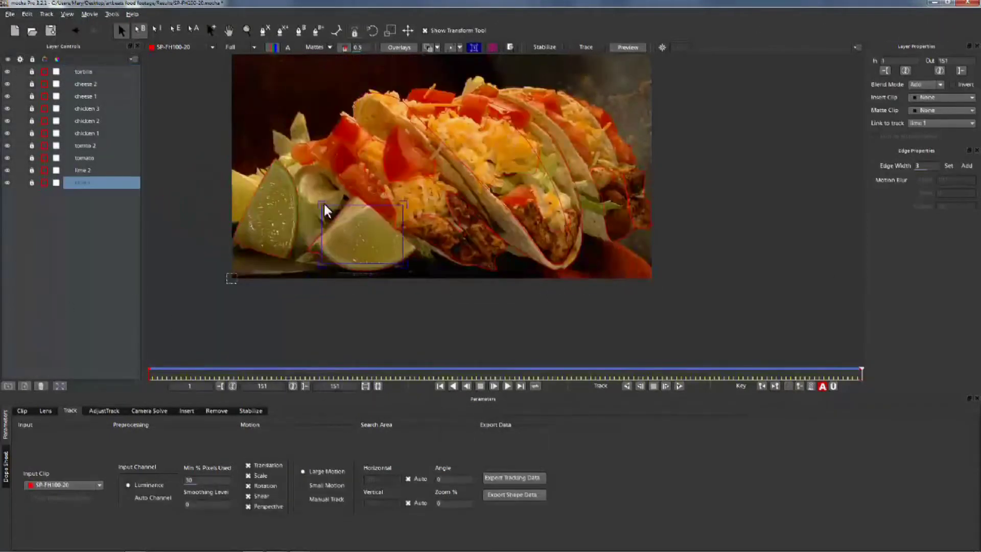
left_click(94, 73)
left_click(80, 183, "shift")
left_click(32, 183)
Fit the corners of lime 1's planar surface to the front lime wedge
left_click(77, 182)
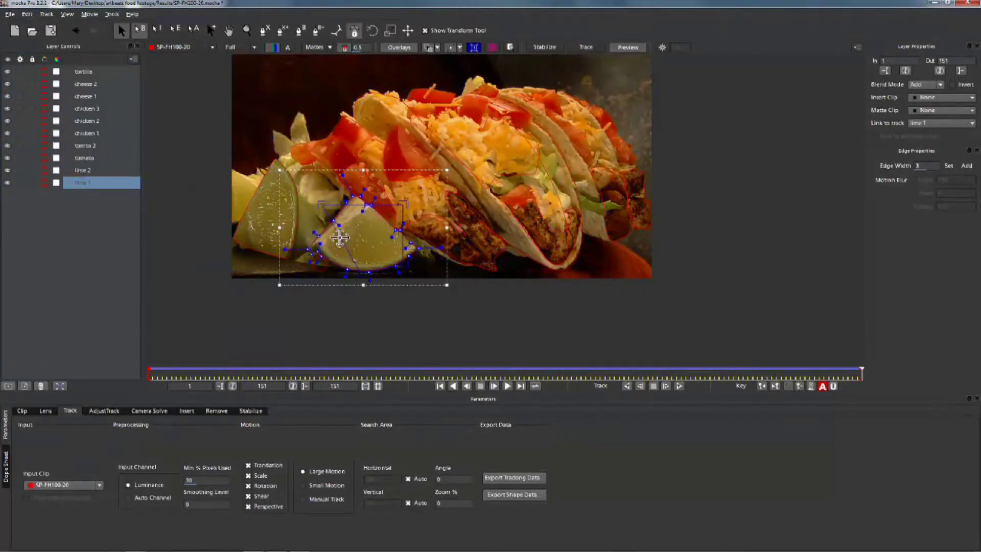
left_click_drag(339, 238, 320, 243)
left_click_drag(412, 219, 368, 205)
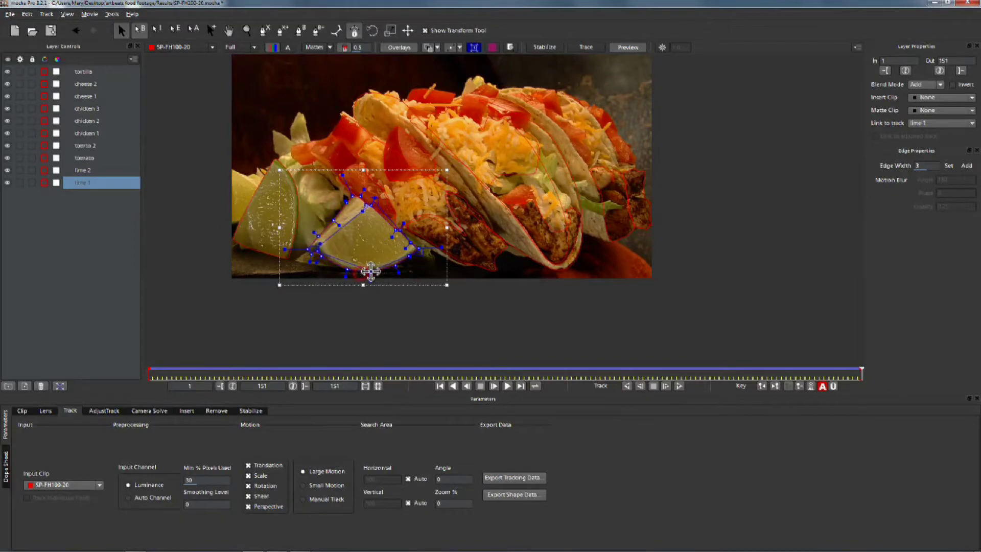
left_click_drag(862, 375, 845, 331)
Fit the corners of lime 2's planar surface to the rear lime wedge and check the layer at the clip's last frame
left_click(281, 176)
left_click_drag(291, 172, 299, 204)
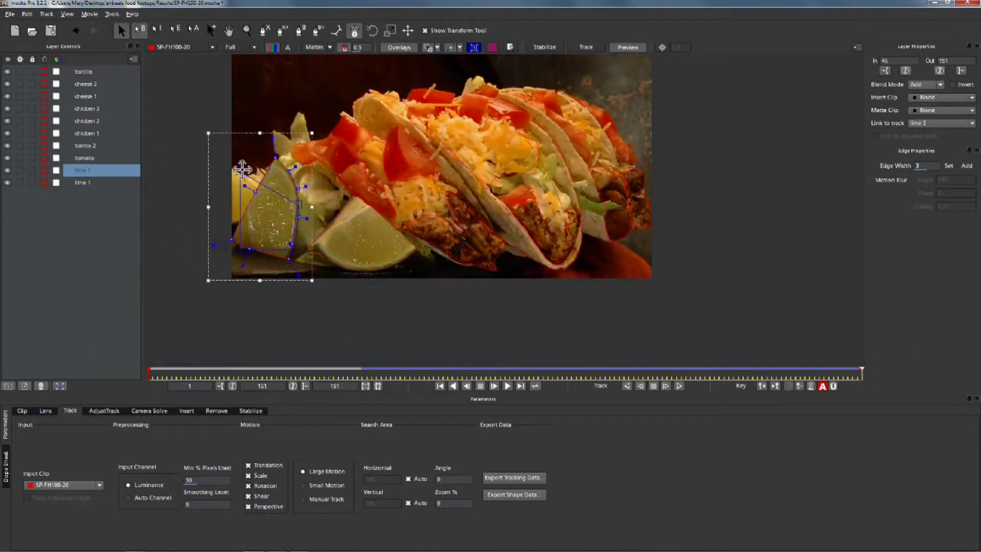
left_click_drag(241, 171, 275, 159)
mouse_move(861, 374)
left_mouse_down()
mouse_move(716, 374)
mouse_move(864, 371)
left_mouse_up()
Align the planar surfaces of the tomato and tomto 2 layers with their tomato pieces, checking each across the clip
left_click(408, 133)
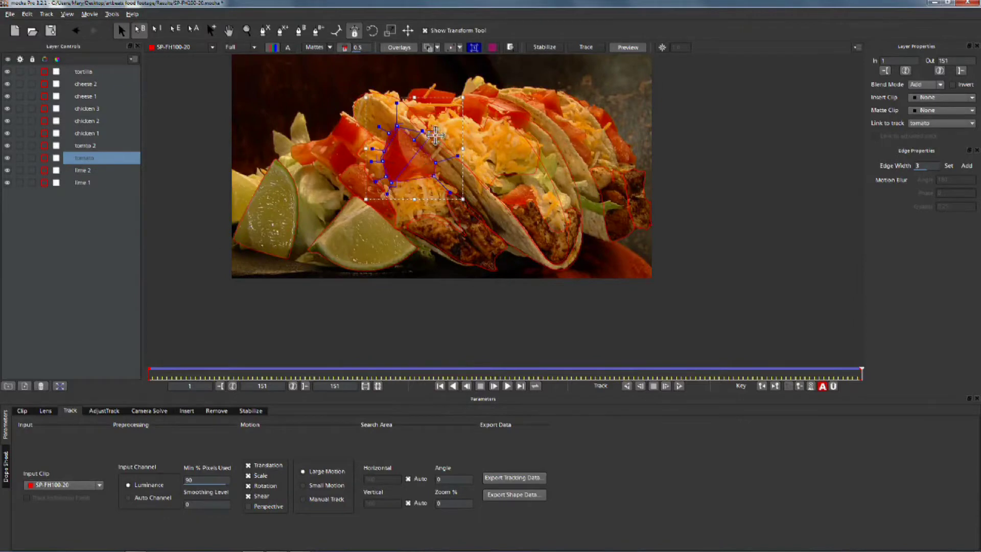
mouse_move(863, 371)
left_mouse_down()
mouse_move(716, 373)
mouse_move(864, 372)
left_mouse_up()
left_click(351, 171)
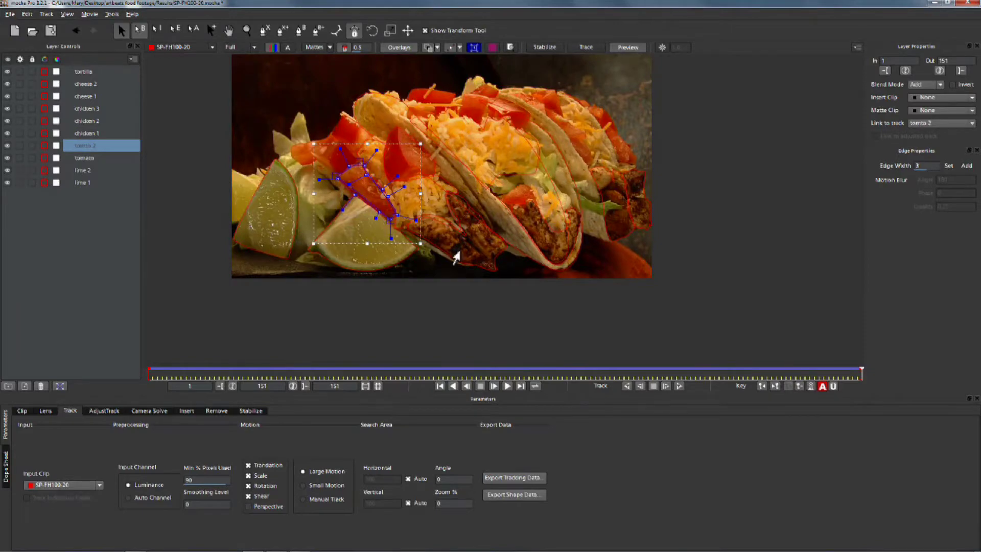
left_click_drag(862, 373, 869, 350)
Align the planar surfaces of cheese 2 and cheese 1 with their cheese areas and check them along the timeline
left_click(424, 170)
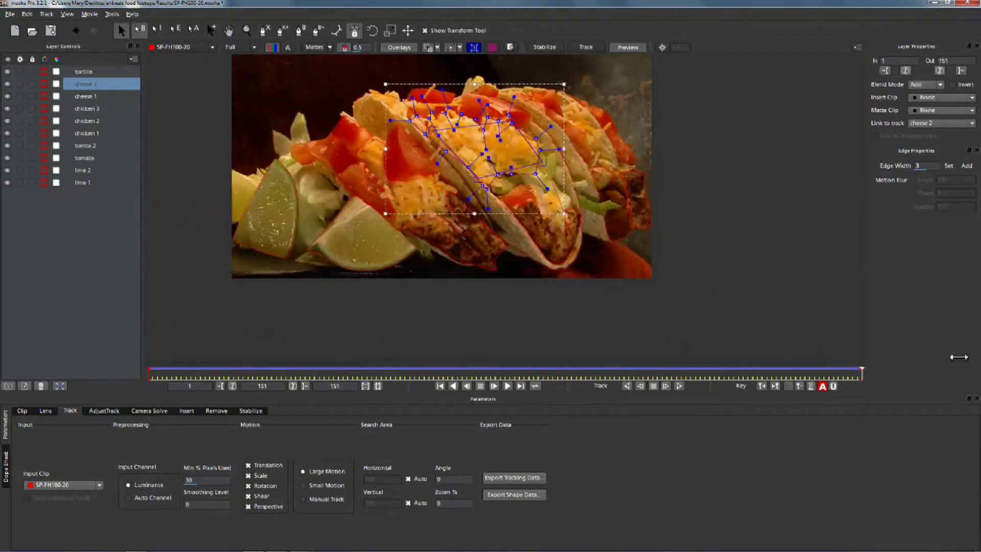
left_click(356, 161)
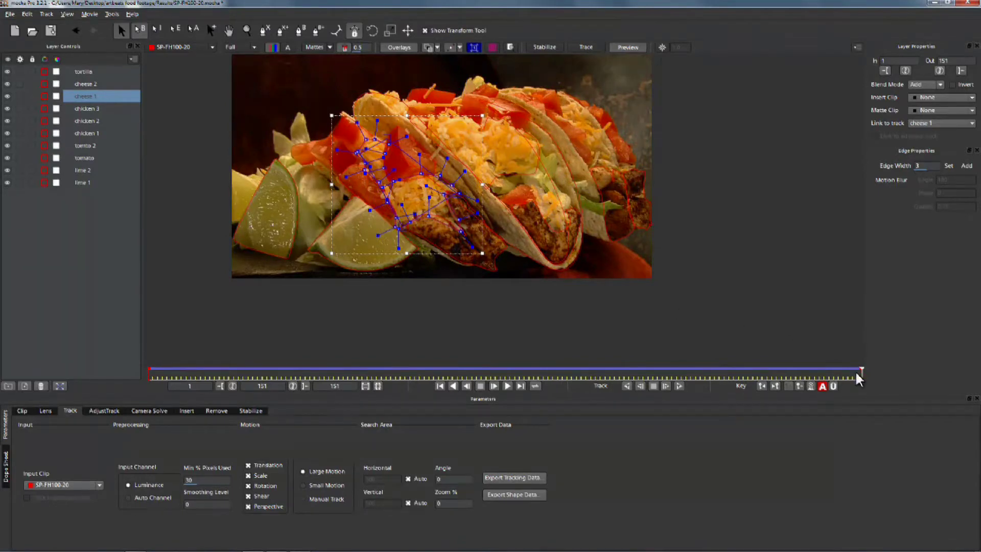
left_click_drag(859, 378, 773, 357)
Align the planar surfaces of chicken 1, chicken 2 and chicken 3 with the meat and check them from first to last frame
left_click(408, 199)
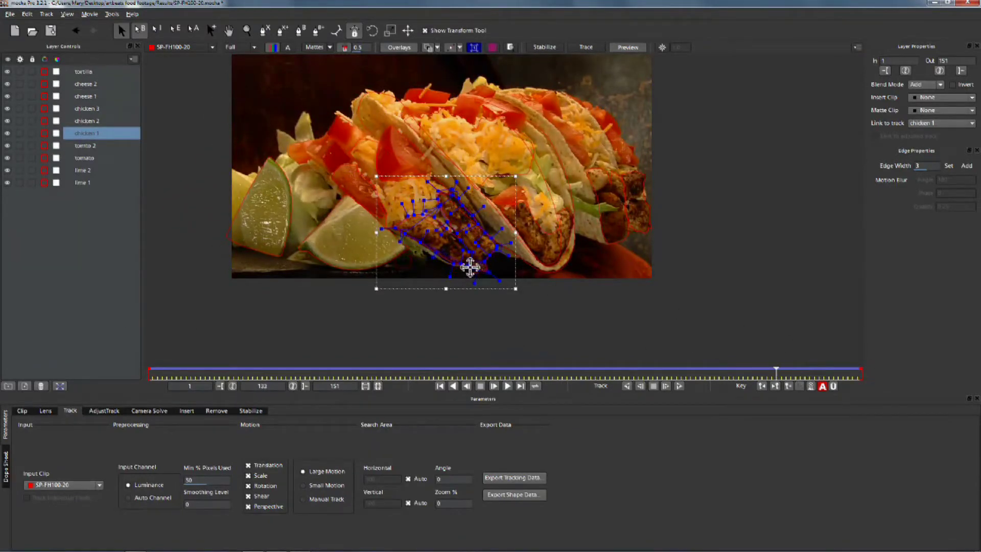
left_click(530, 220)
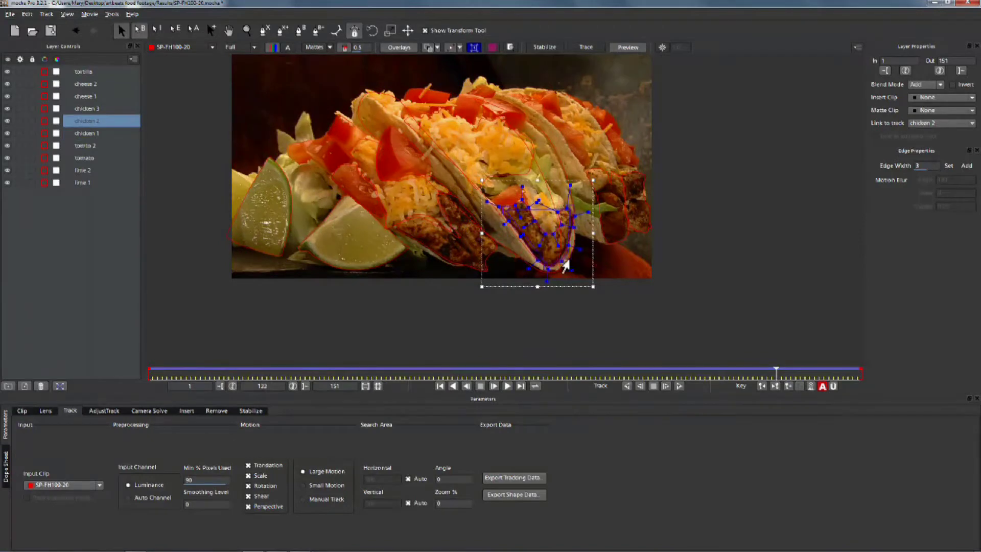
left_click_drag(776, 370, 101, 331)
left_click(634, 225)
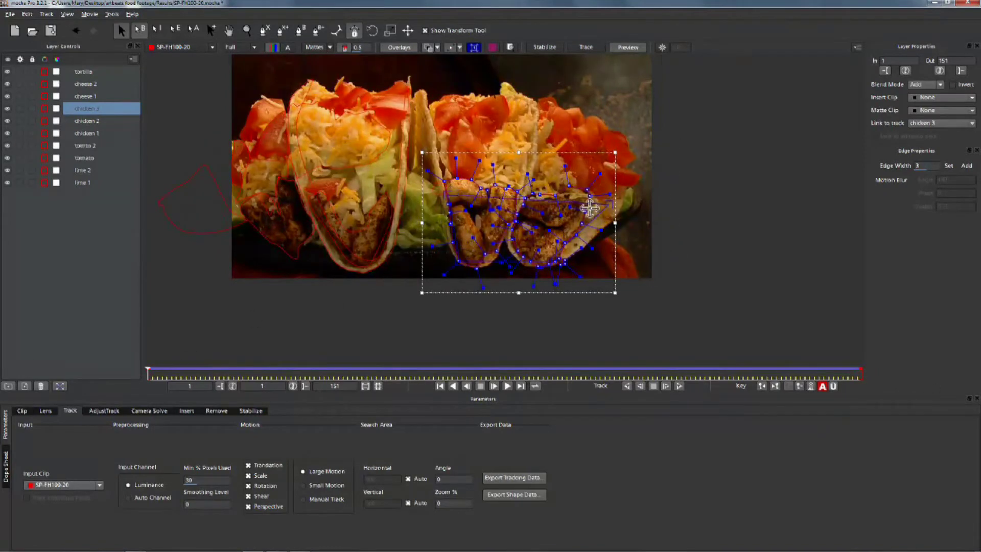
left_click_drag(149, 371, 862, 362)
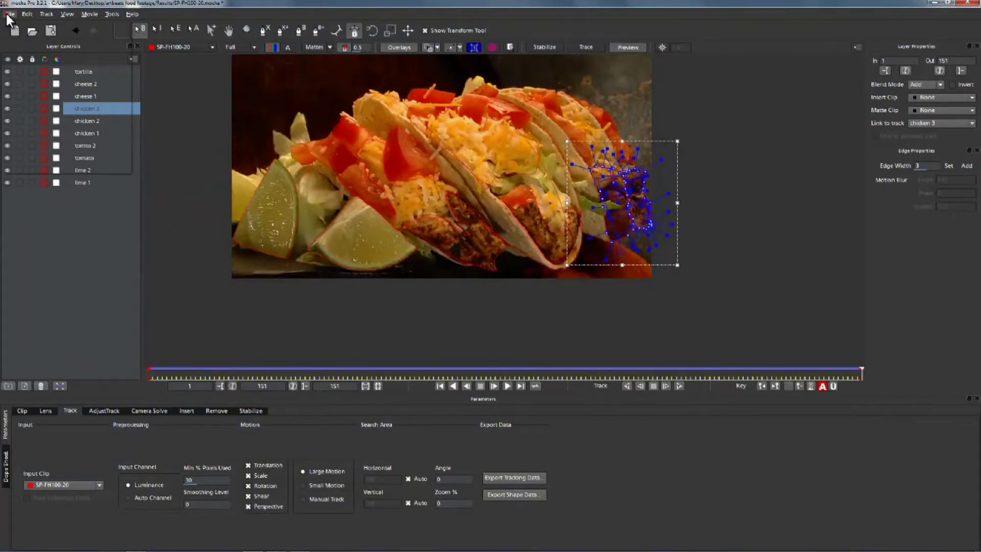
Fit the corners of the tortilla layer's planar surface to the front taco's perspective and check it back to frame 1
left_click(781, 242)
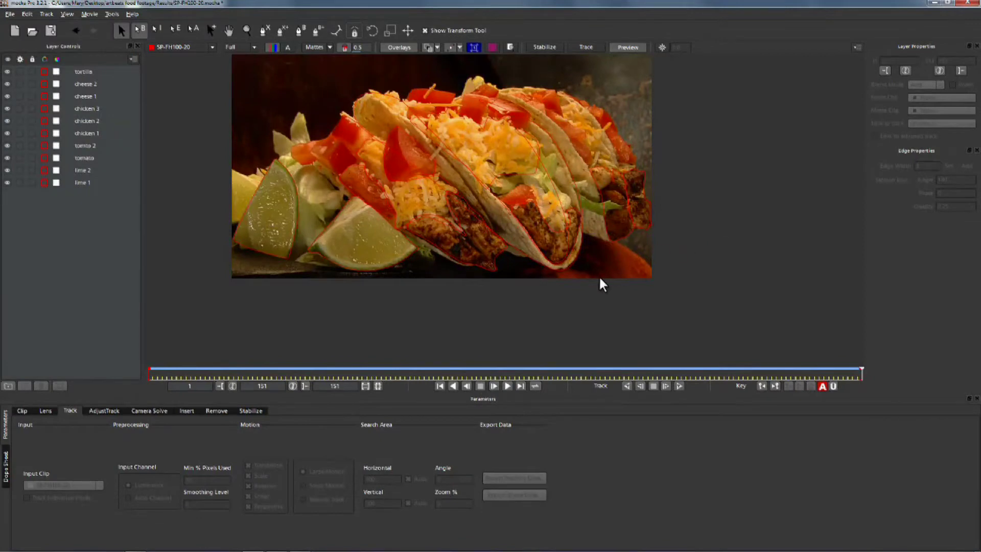
key("space")
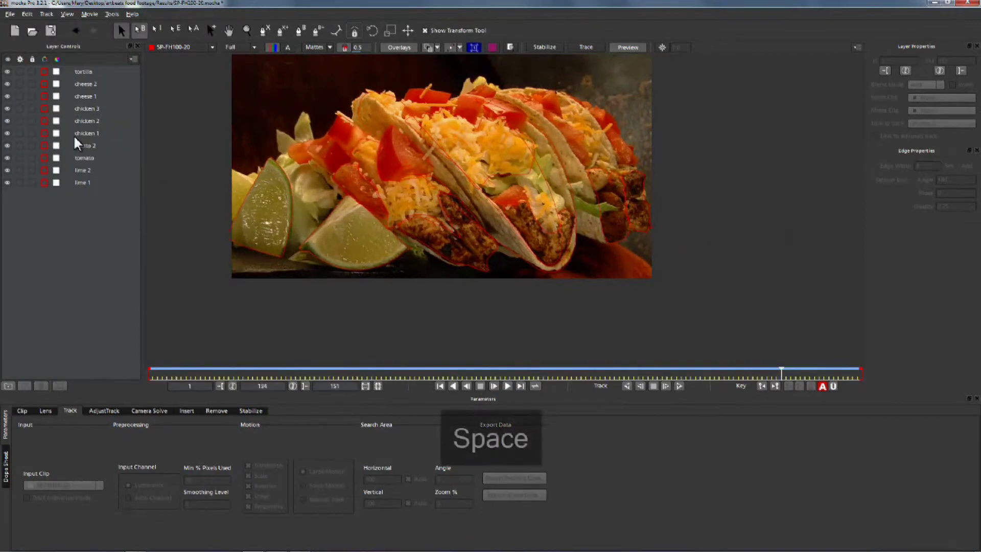
left_click(78, 182)
left_click(83, 73, "shift")
left_click(96, 71)
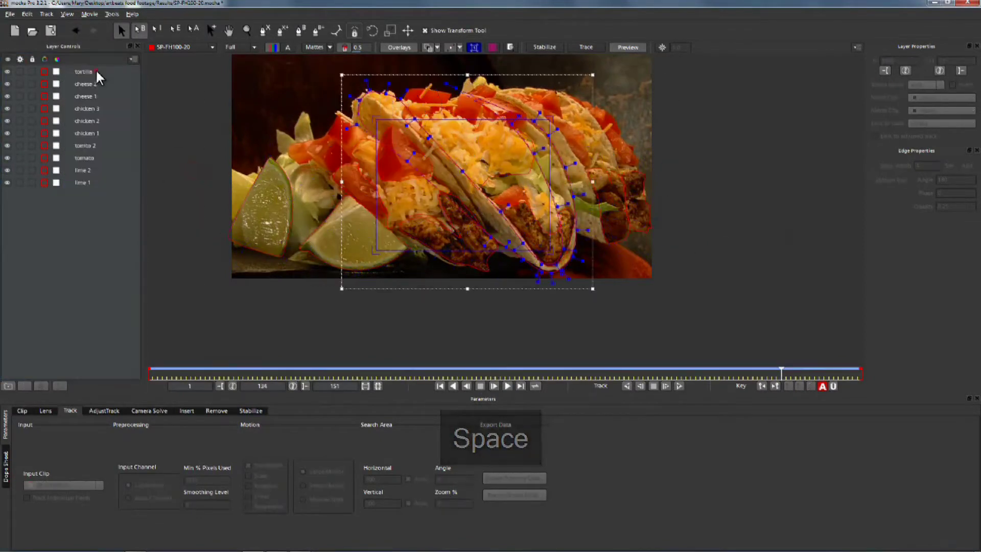
left_click(96, 72)
left_click_drag(511, 116, 475, 95)
left_click_drag(553, 251, 581, 214)
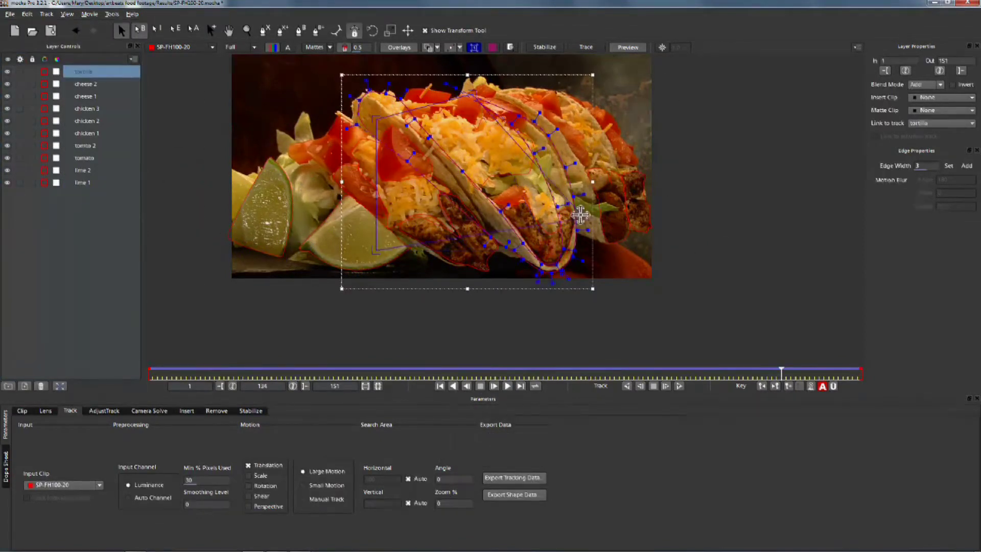
left_click_drag(377, 119, 371, 136)
left_click_drag(782, 373, 148, 369)
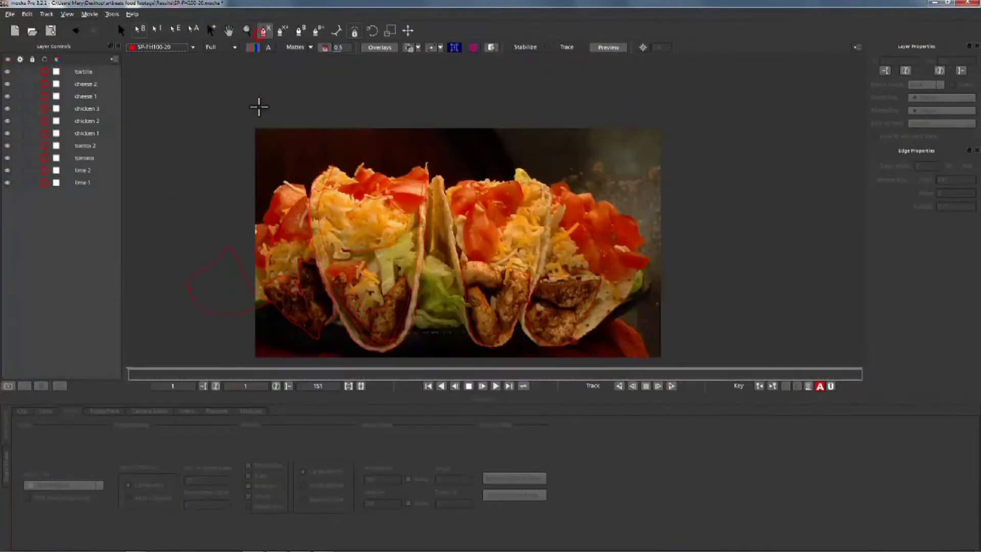
Create a "Bg wall" layer around the dark wall above the tacos, below lime 1, and track it with translation, scale and rotation
left_click(247, 123)
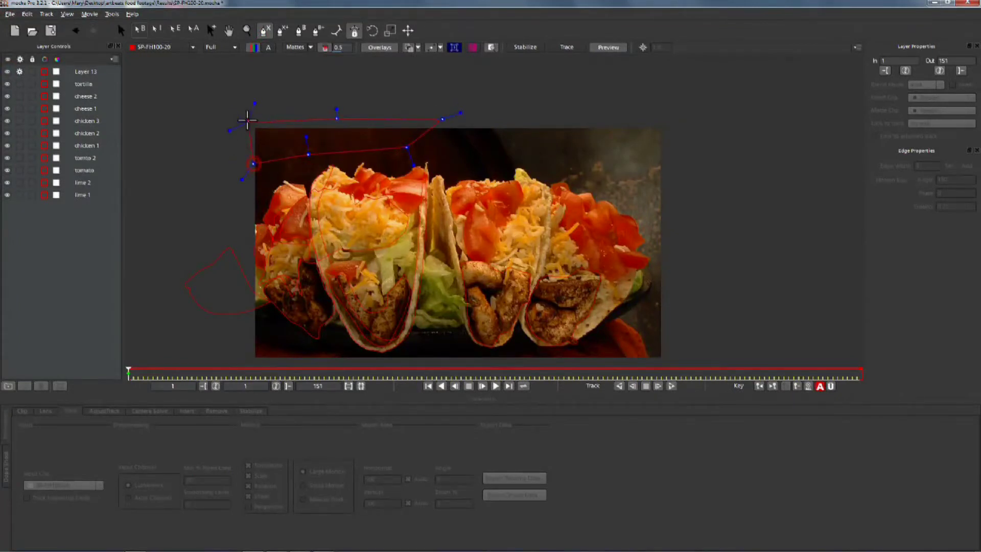
right_click(247, 120)
double_click(86, 71)
type("BG WALL")
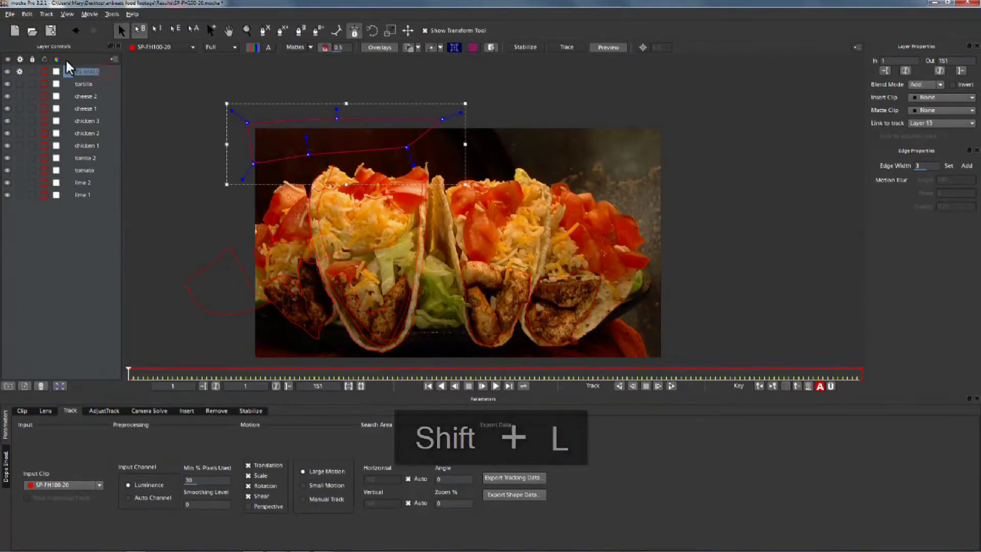
type("Bg wall")
left_click_drag(85, 72, 87, 197)
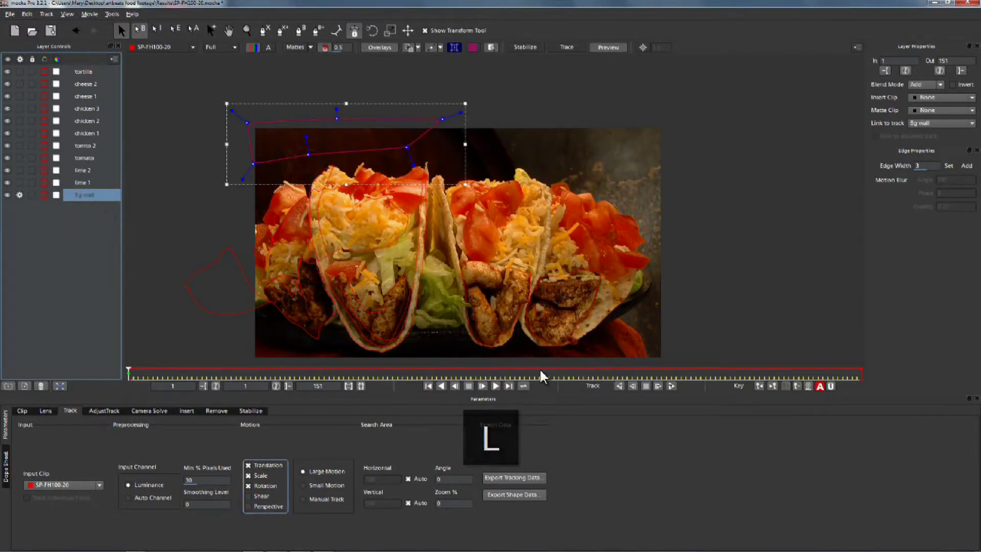
left_click(671, 386)
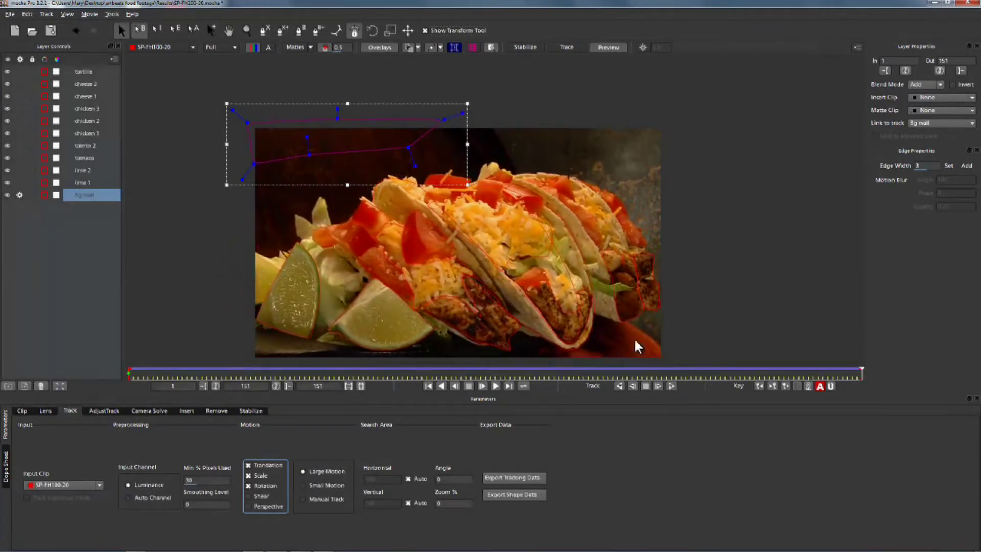
Solve the Bg wall camera as Pan Tilt Zoom at 35-70mm, and again with the < 35mm and > 70mm ranges enabled too
left_click(147, 411)
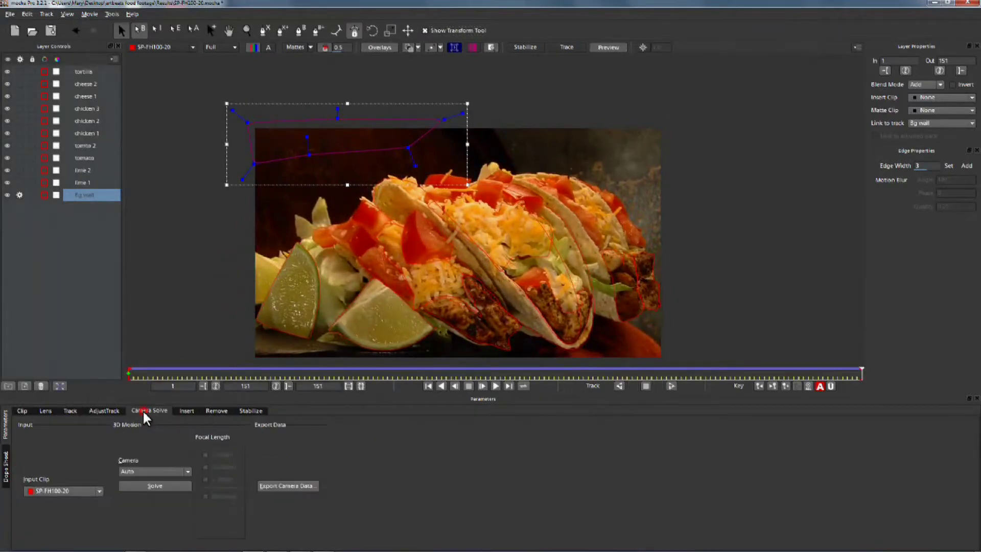
left_click(149, 473)
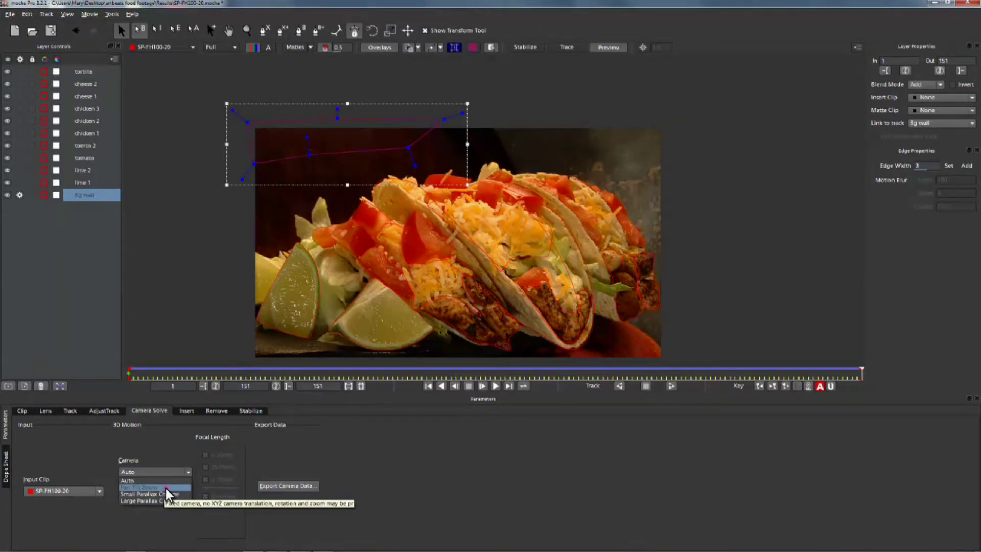
left_click(166, 488)
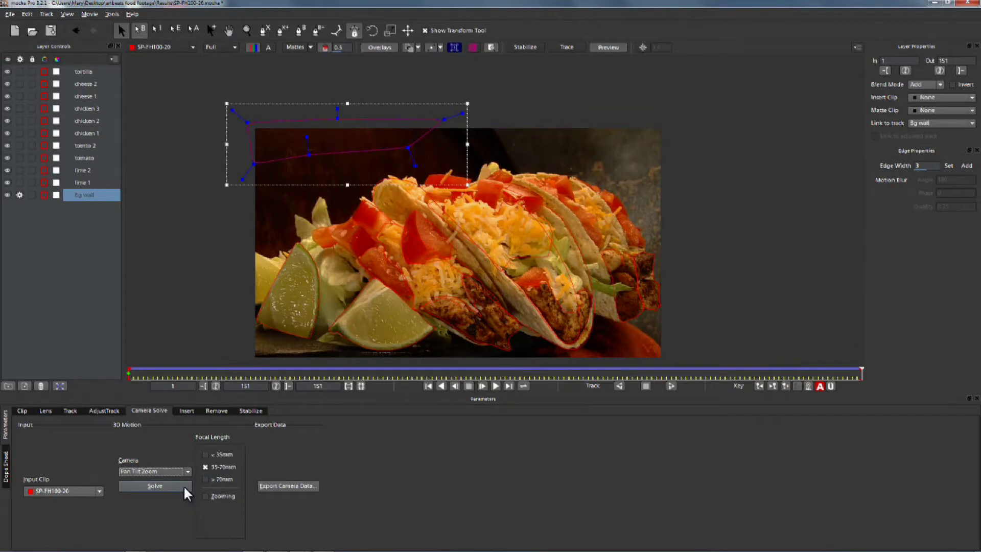
left_click(183, 486)
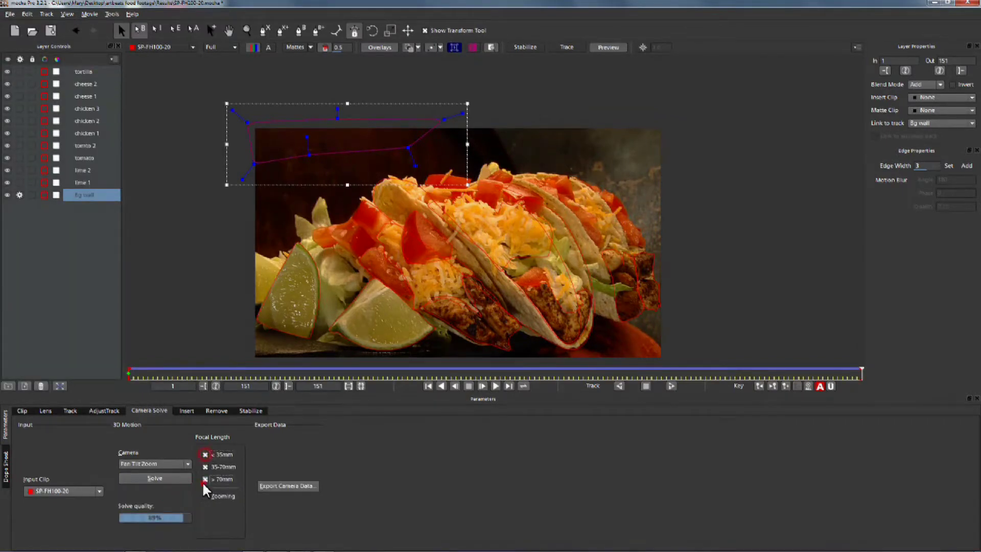
left_click(169, 477)
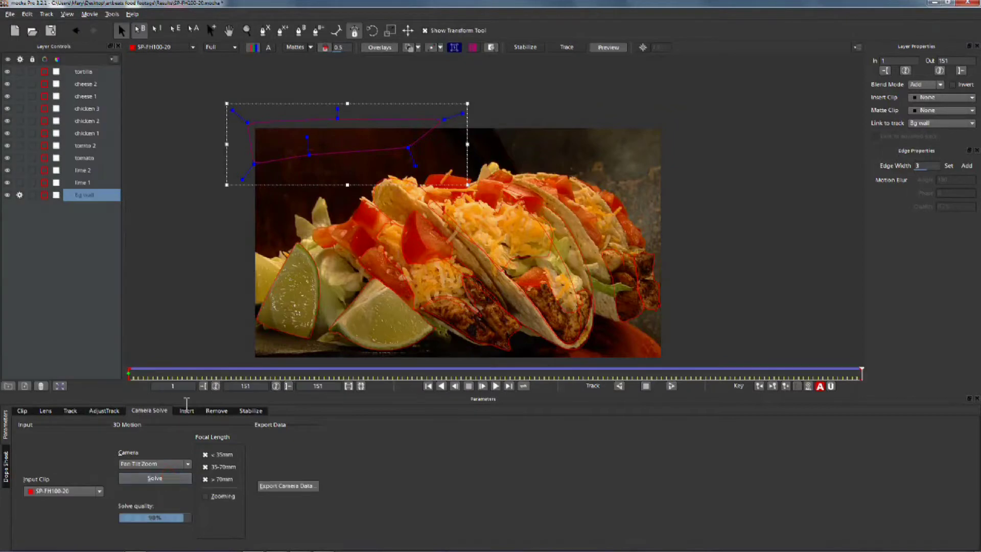
Shrink Bg wall's planar surface to a small area of the dark wall and run the camera solve again
left_click(256, 163)
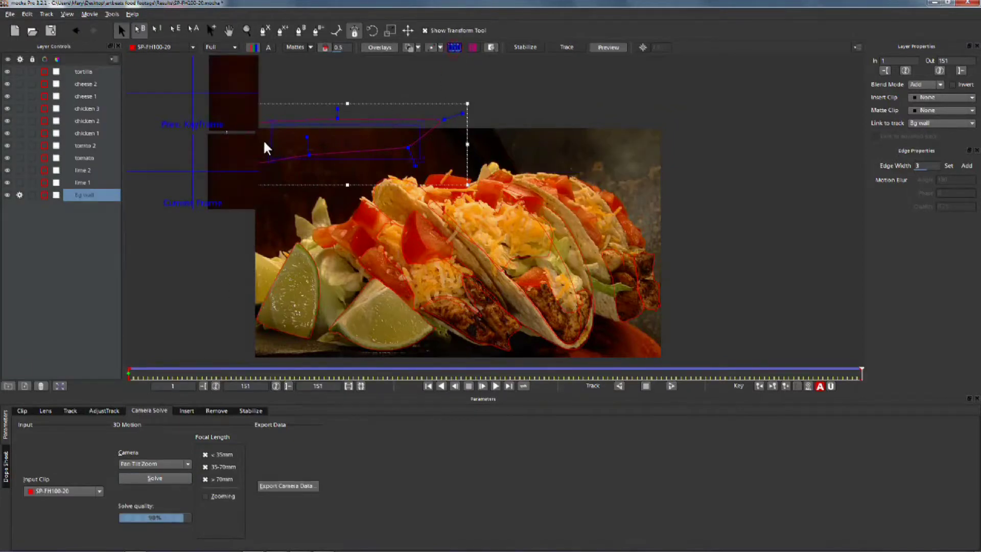
left_click_drag(270, 143, 297, 147)
left_click_drag(419, 136, 327, 151)
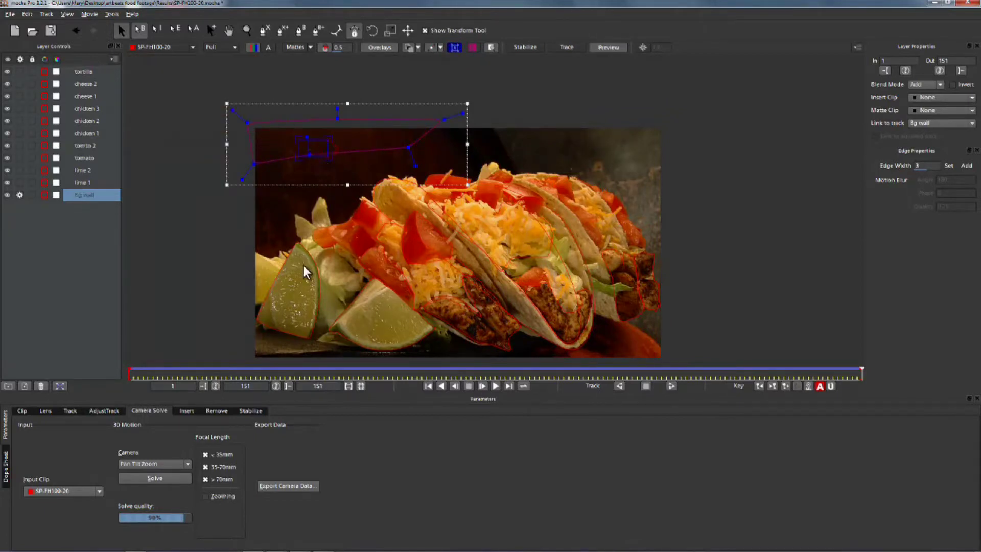
left_click(155, 478)
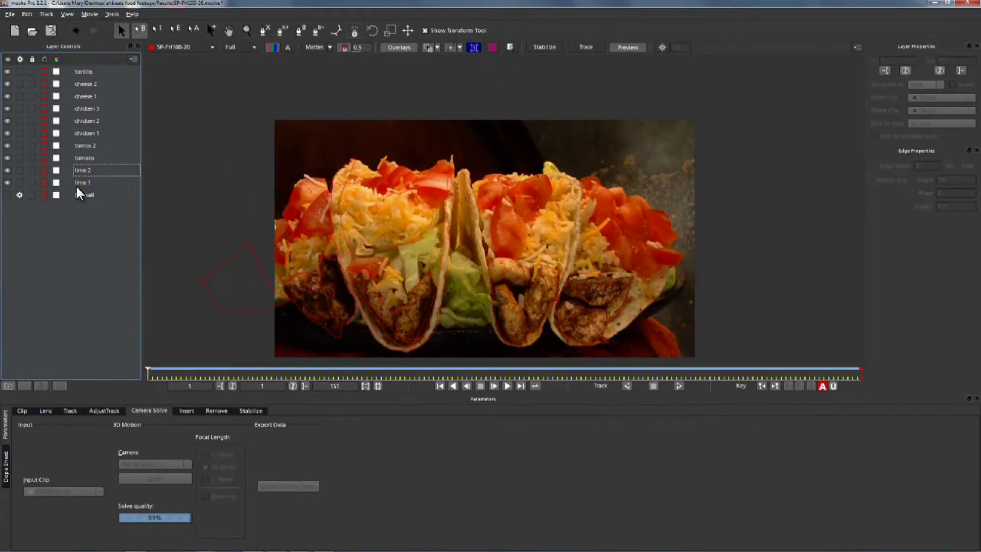
Copy the camera data of all layers from lime 1 up to tortilla to the clipboard as After Effects 3D Motion Data
left_click(81, 182)
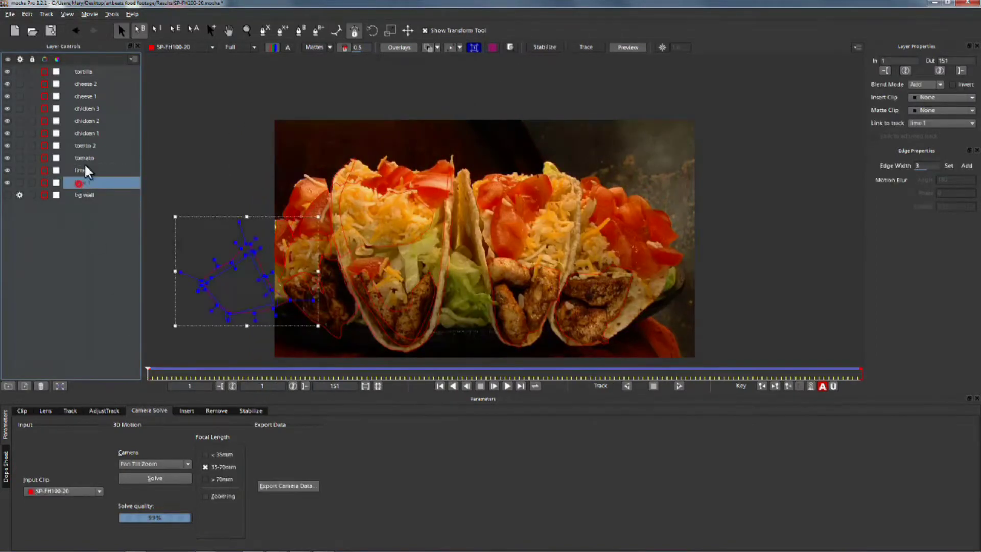
left_click(87, 75, "shift")
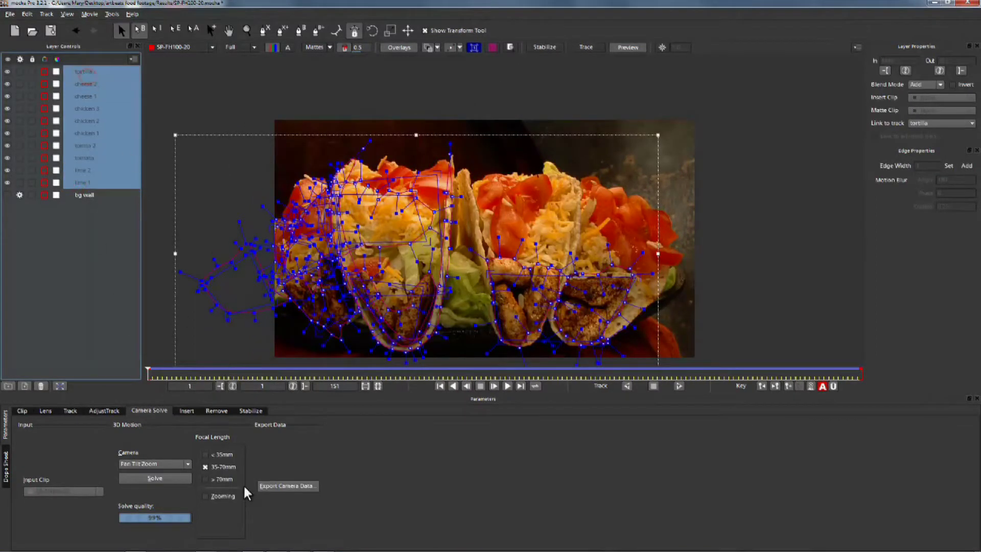
left_click(271, 486)
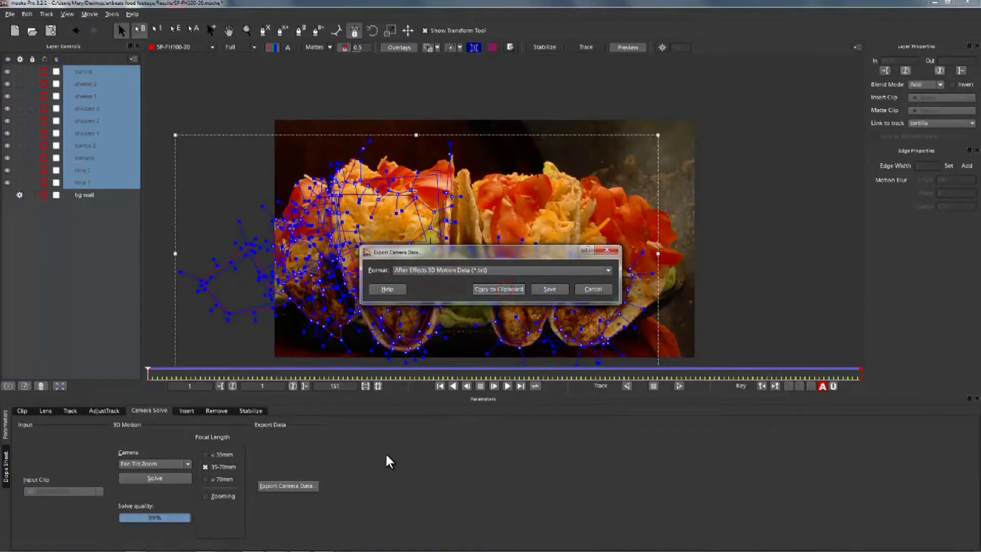
left_click(494, 290)
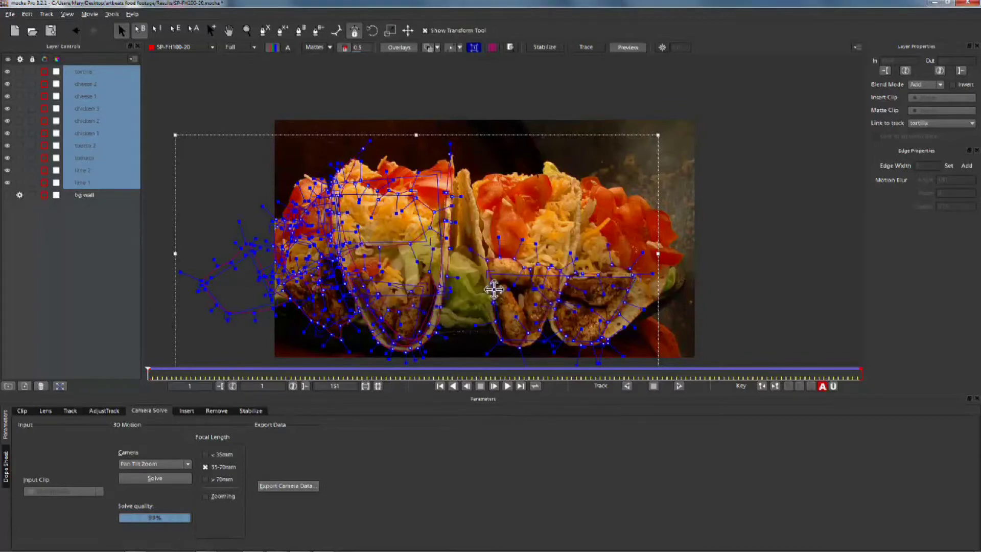
Switch to After Effects and paste the mocha camera data into the SP-FH100-20 composition
mouse_move(286, 551)
left_click(207, 545)
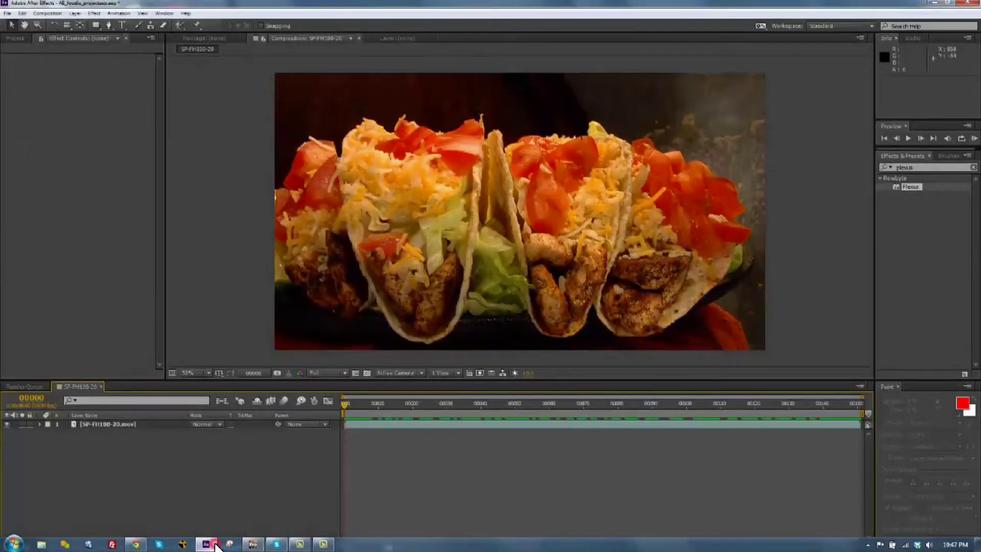
left_click(23, 13)
left_click(50, 287)
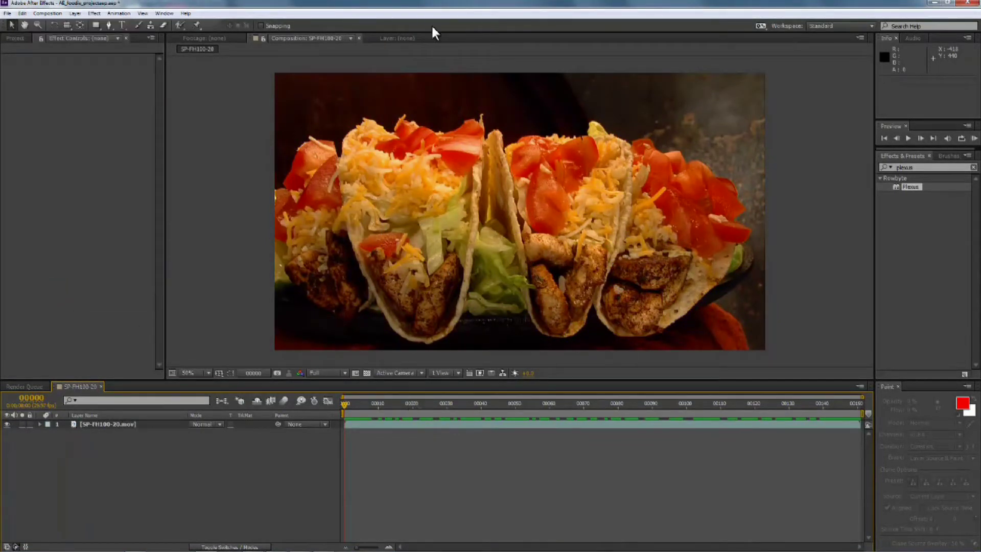
Select all the mocha nulls and preview the composition to check how they follow the tacos
scroll(115, 453, "down", 12)
left_click(107, 520, "shift")
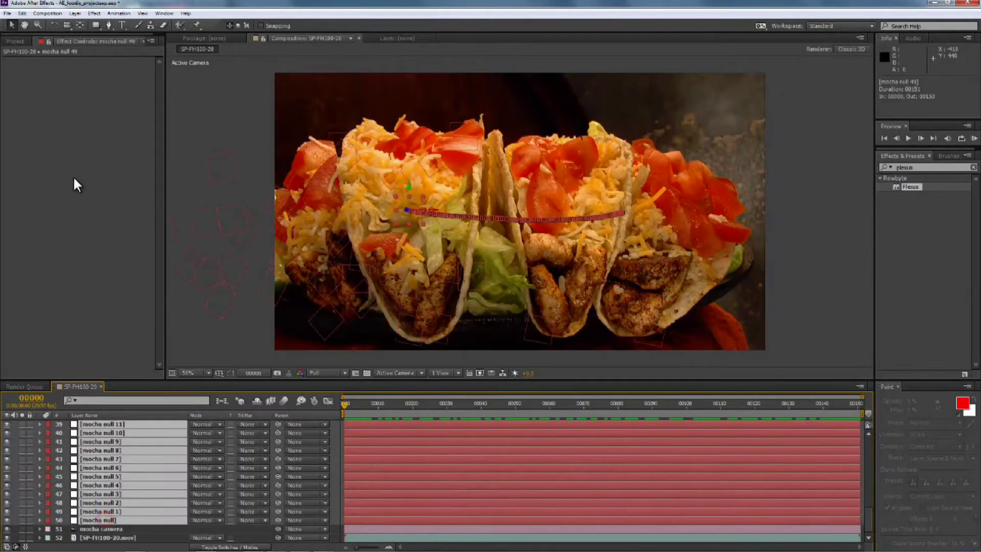
left_click_drag(453, 405, 341, 420)
left_click(907, 138)
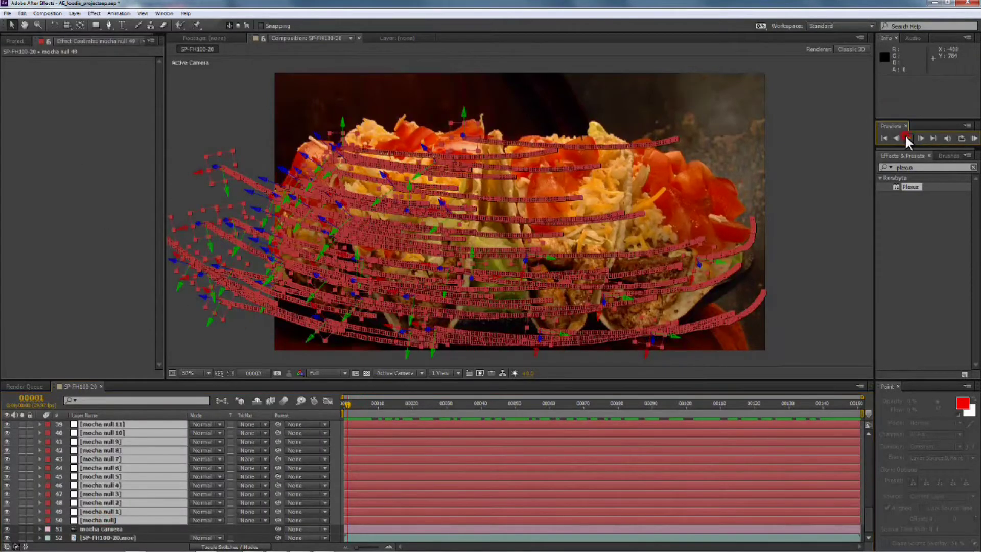
key("space")
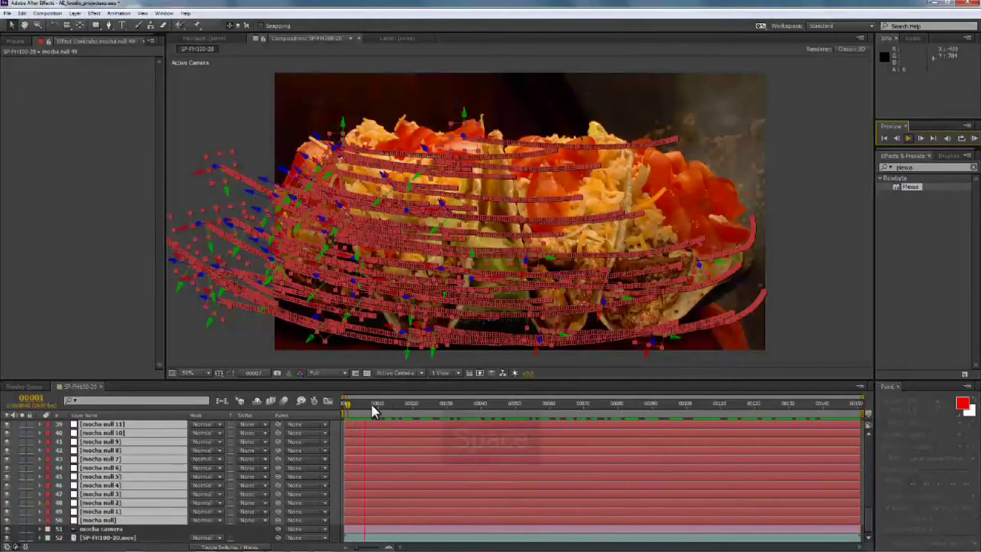
Run the NullSwapper_v1_5.jsxbin script on the selected mocha nulls to swap them for lights, closing its dialog when done
key("space")
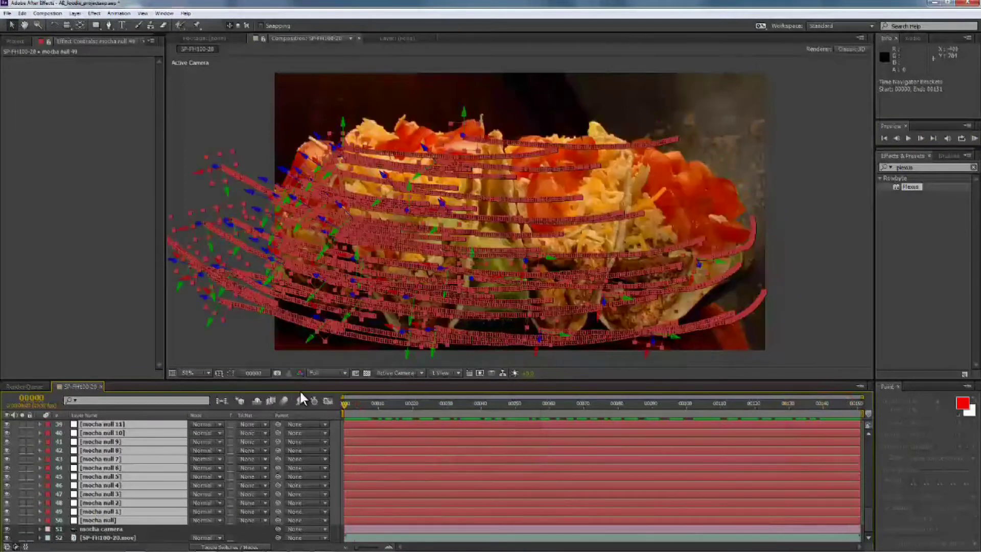
left_click(22, 14)
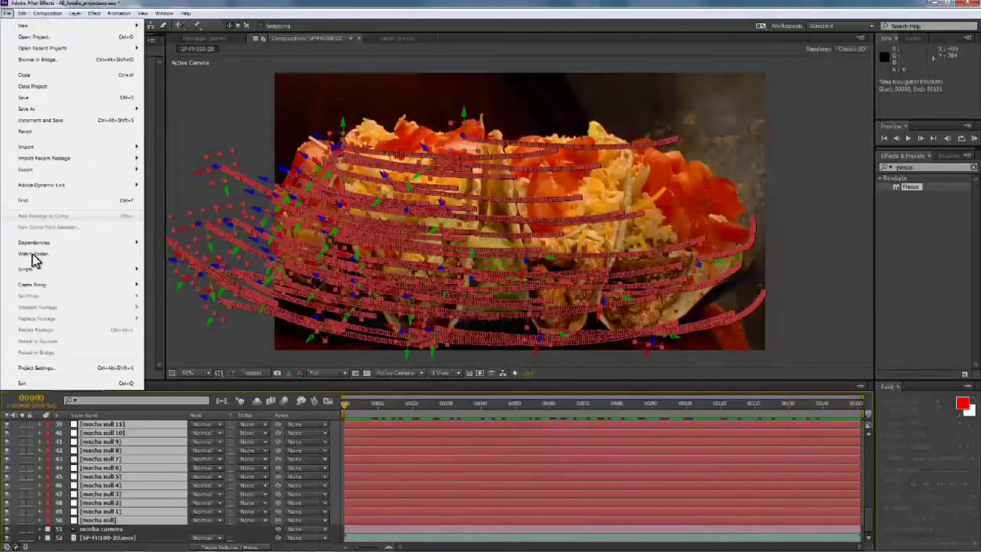
mouse_move(35, 270)
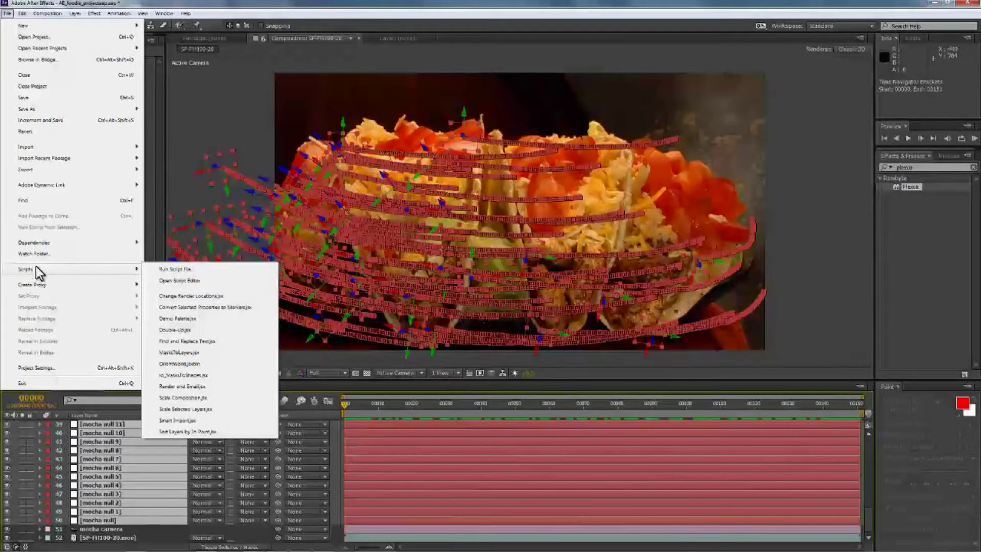
left_click(192, 270)
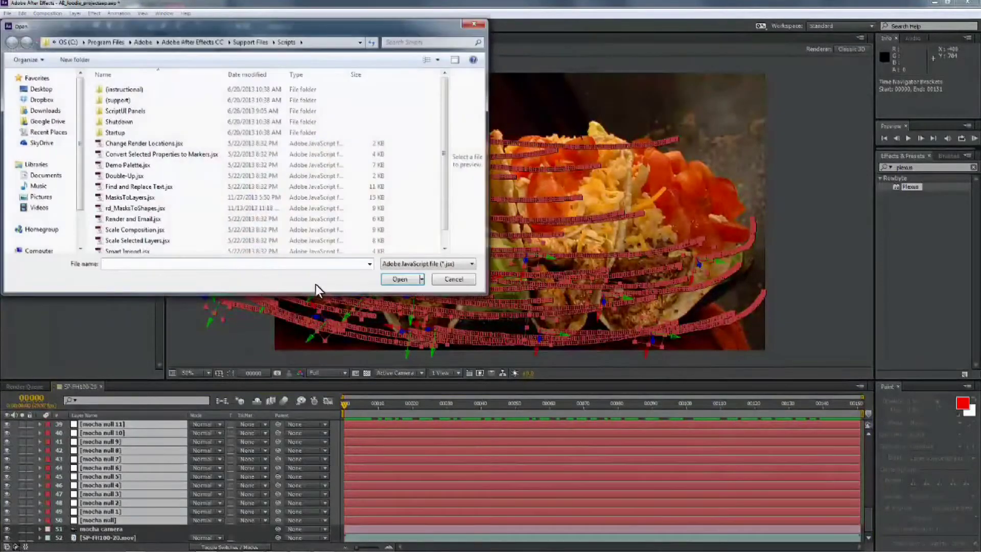
left_click(406, 263)
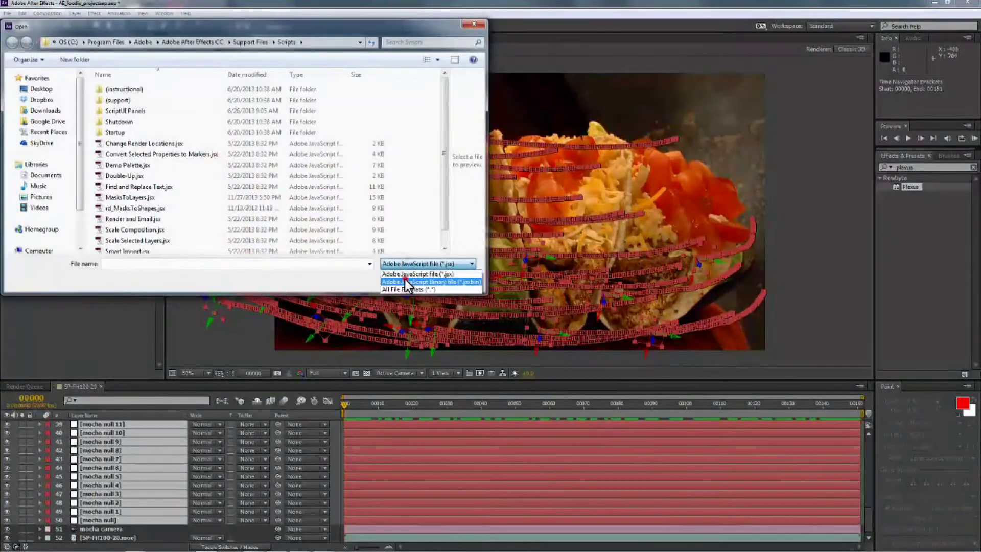
left_click(405, 281)
left_click(122, 144)
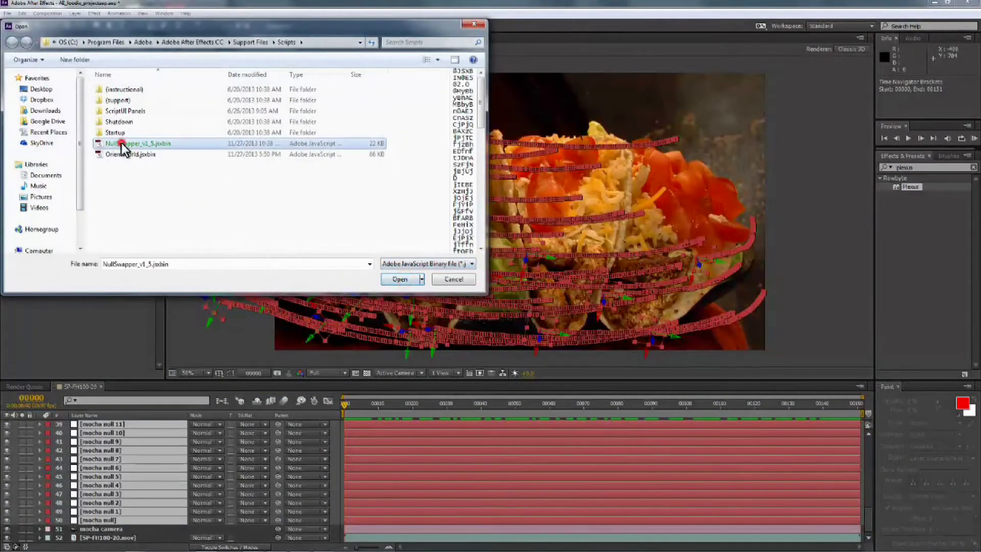
left_click(396, 278)
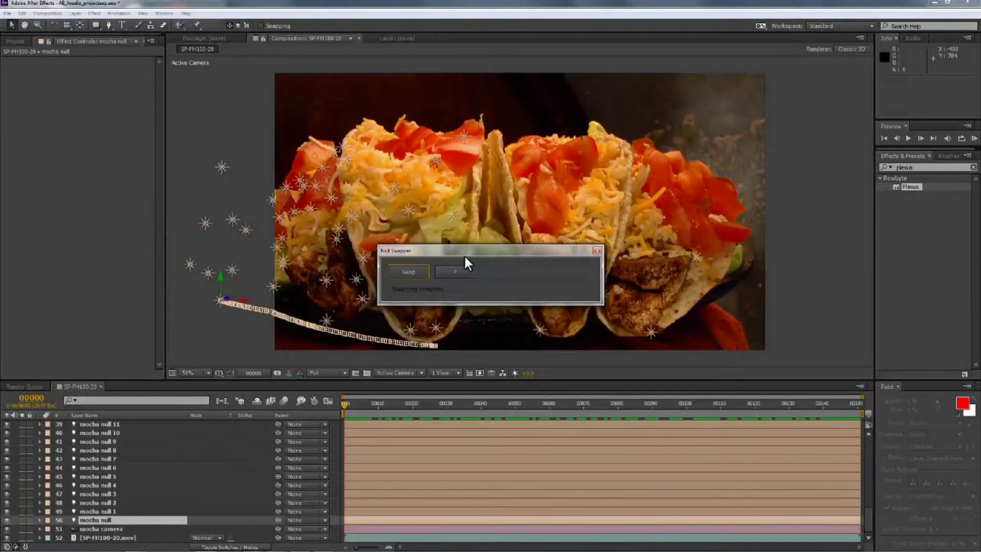
left_click(597, 251)
Create a comp-sized red solid directly above the mocha null 49 layer
left_click(100, 425)
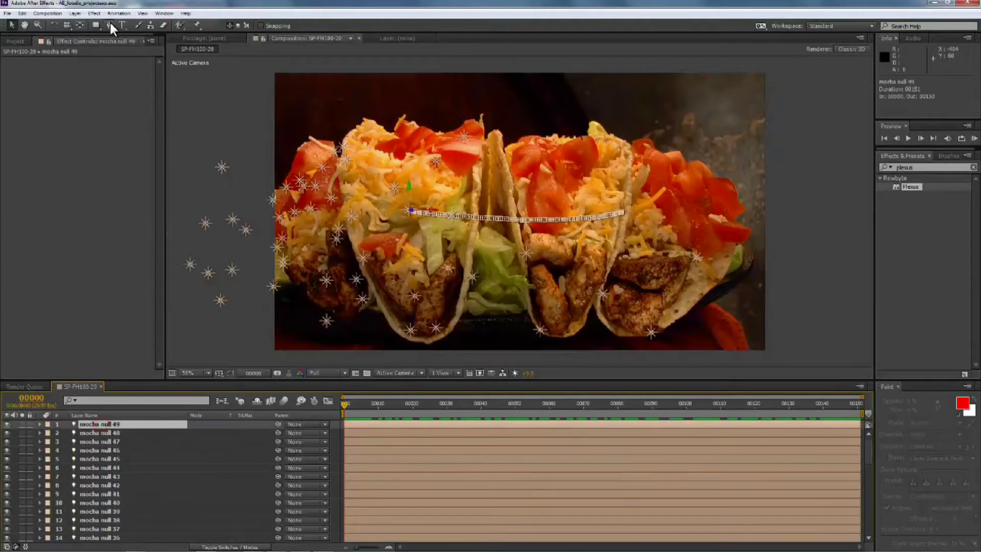
left_click(75, 14)
mouse_move(174, 22)
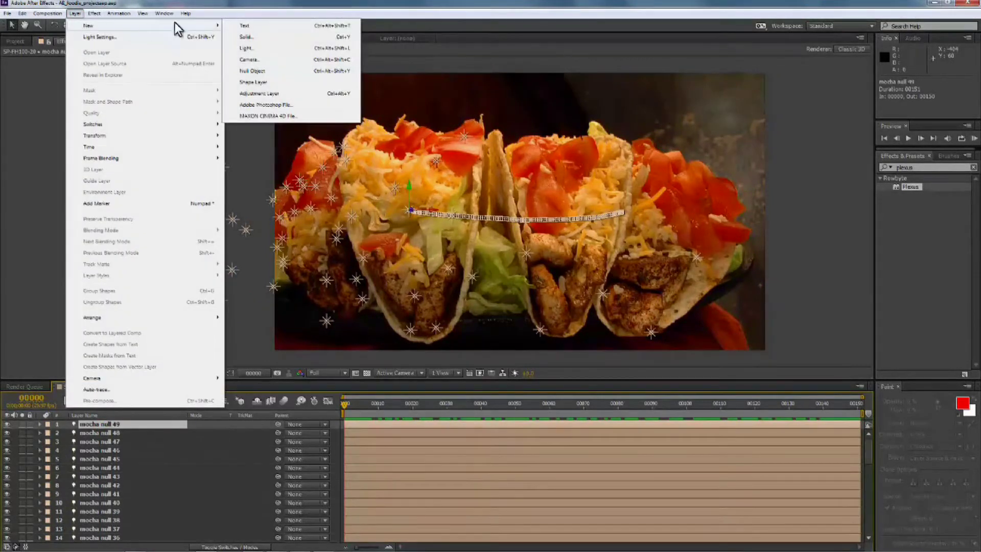
left_click(263, 38)
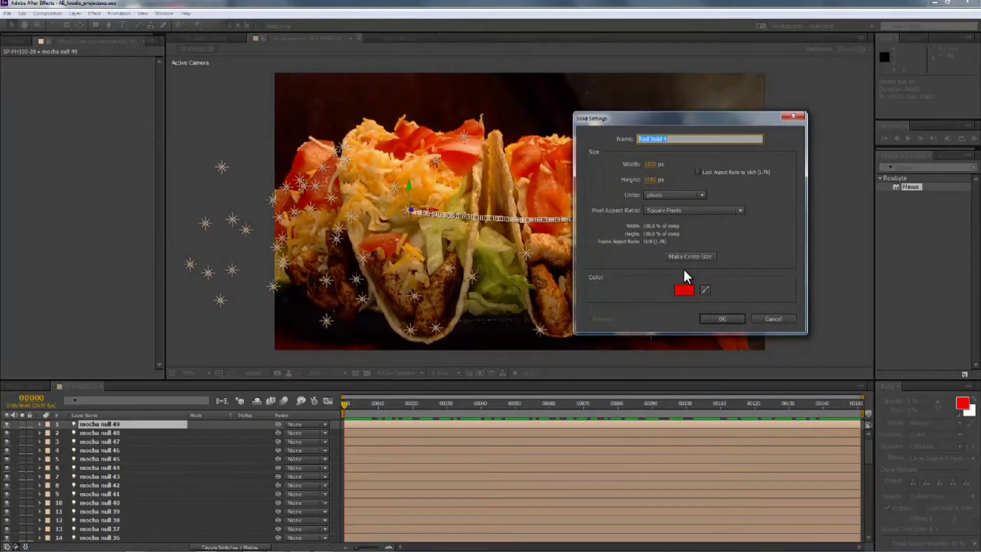
left_click(721, 318)
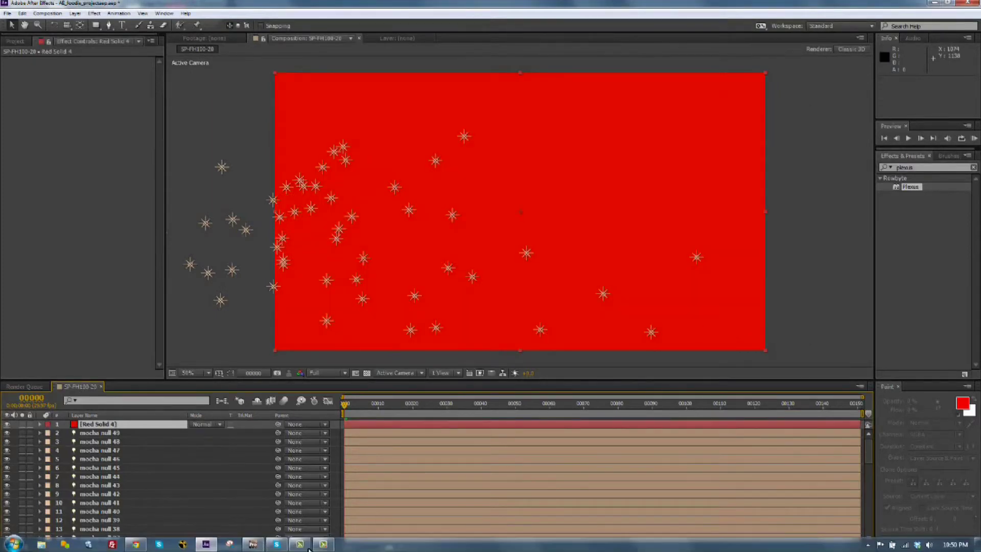
Switch to mocha and copy the shape data of all visible layers to the clipboard as mocha shape data for AE
left_click(253, 542)
left_click(70, 412)
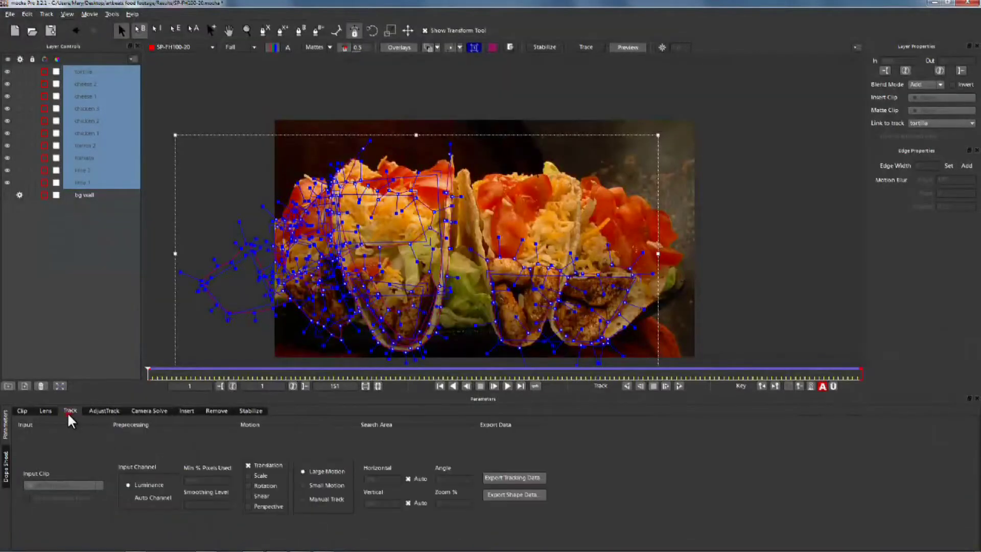
left_click(510, 495)
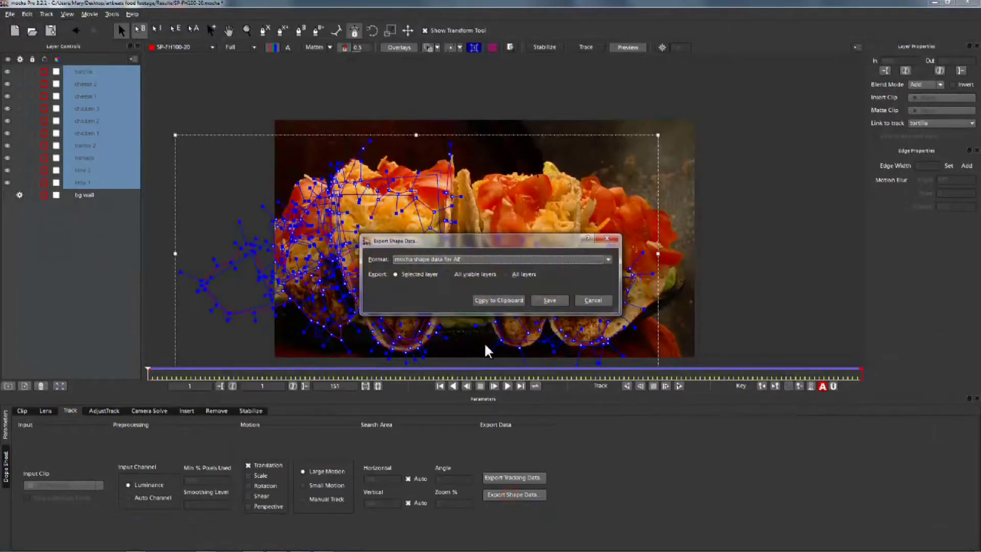
left_click(447, 275)
left_click(498, 300)
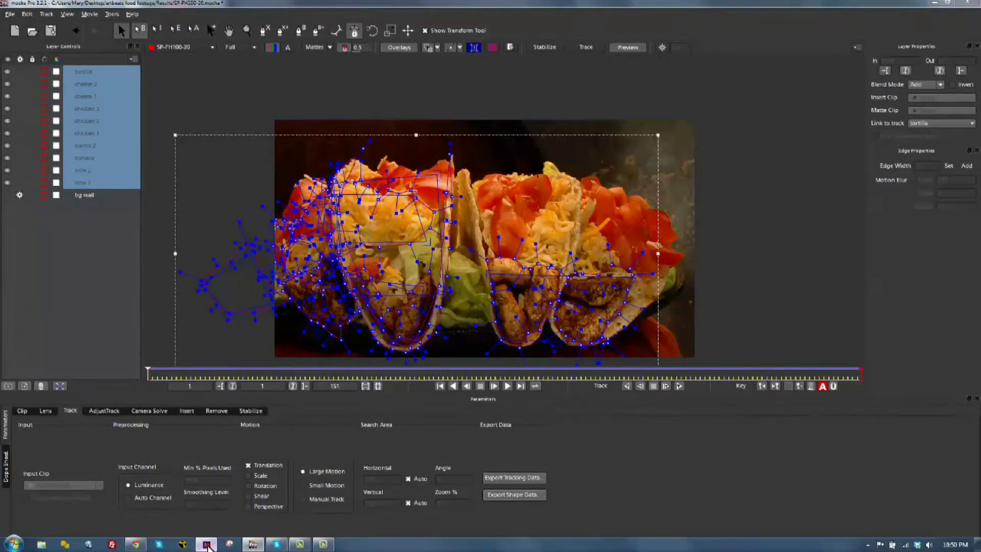
Switch to After Effects and paste the copied shapes onto the red solid as mocha masks
left_click(204, 544)
left_click(20, 14)
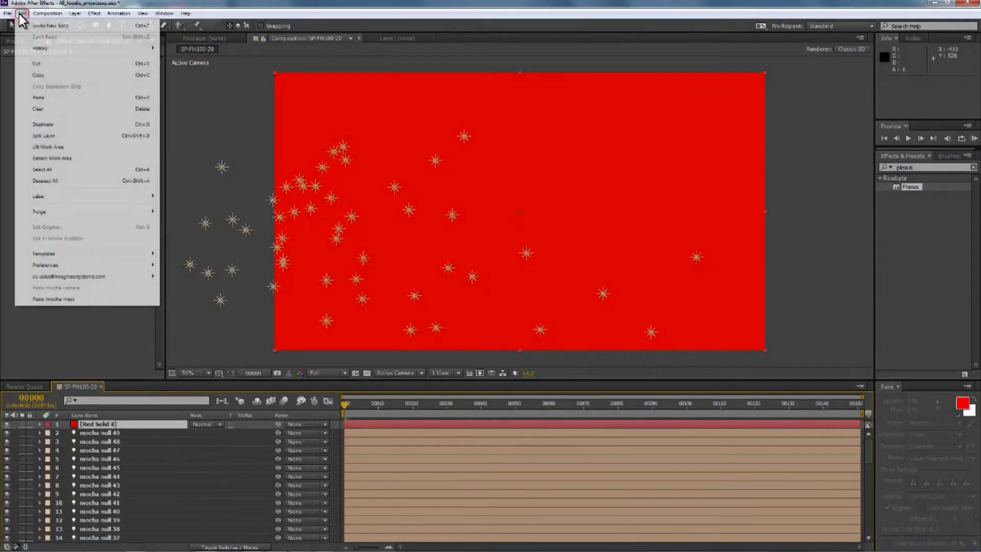
left_click(42, 299)
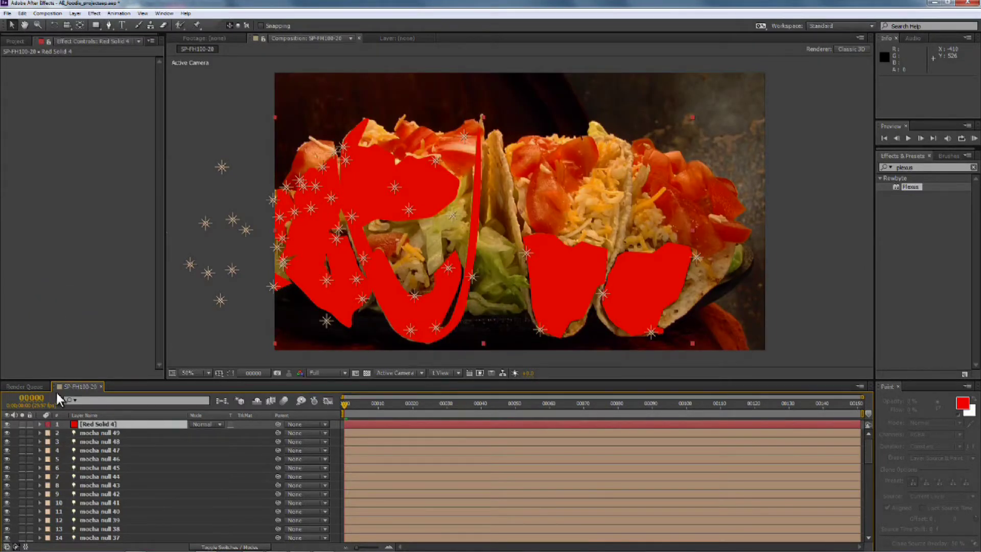
Split the red solid's masks into separate layers with the MasksToLayers.jsx script, and delete the original solid
left_click(24, 14)
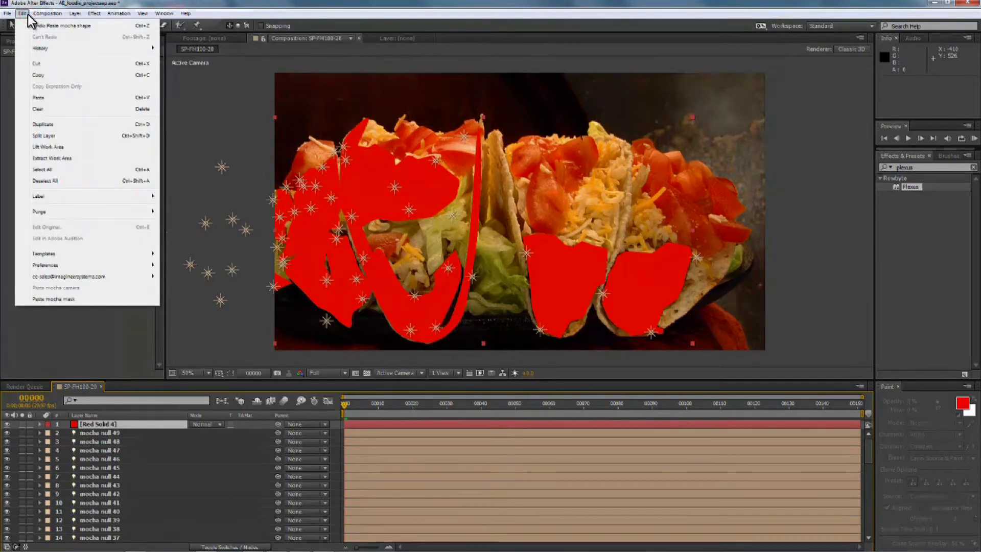
mouse_move(8, 13)
mouse_move(88, 270)
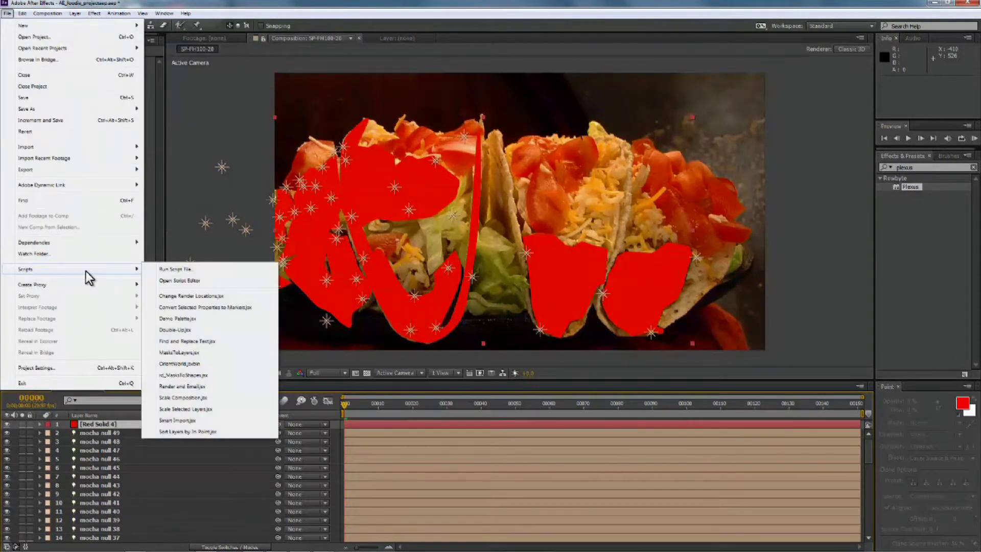
left_click(193, 270)
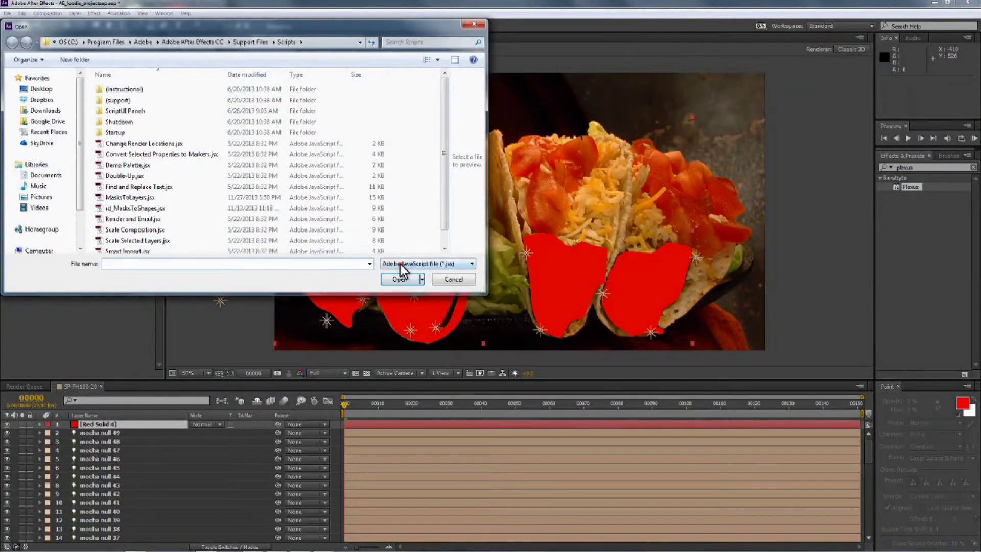
left_click(401, 264)
left_click(400, 265)
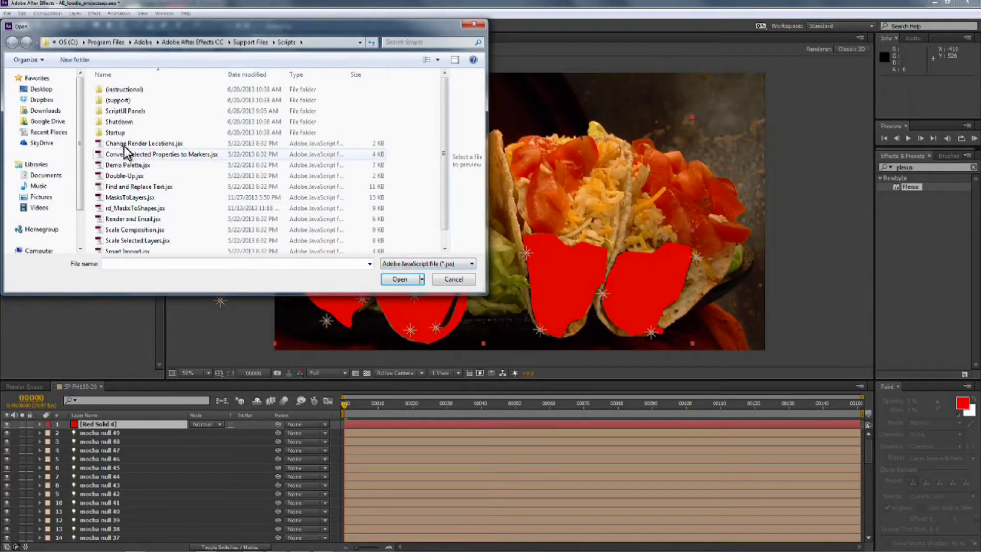
left_click(131, 209)
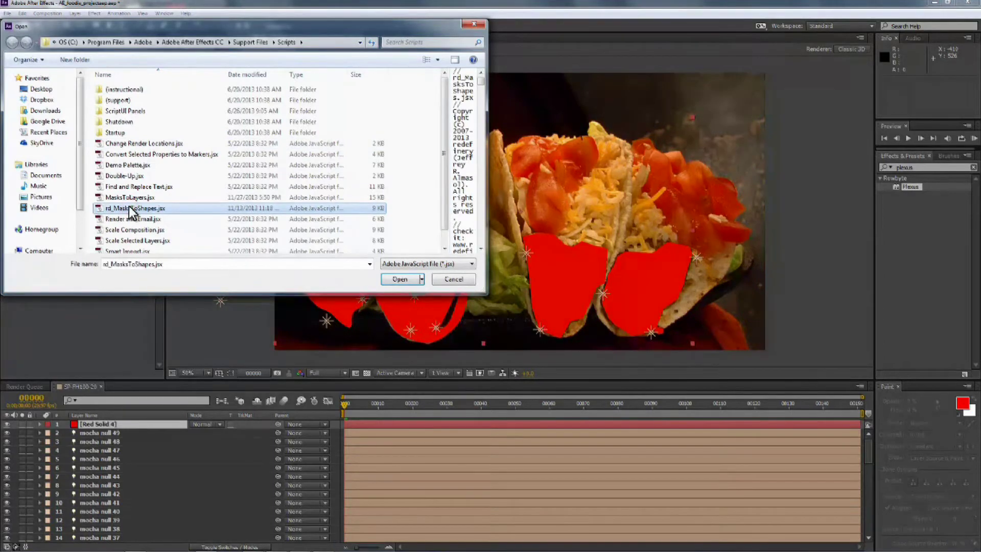
left_click(130, 197)
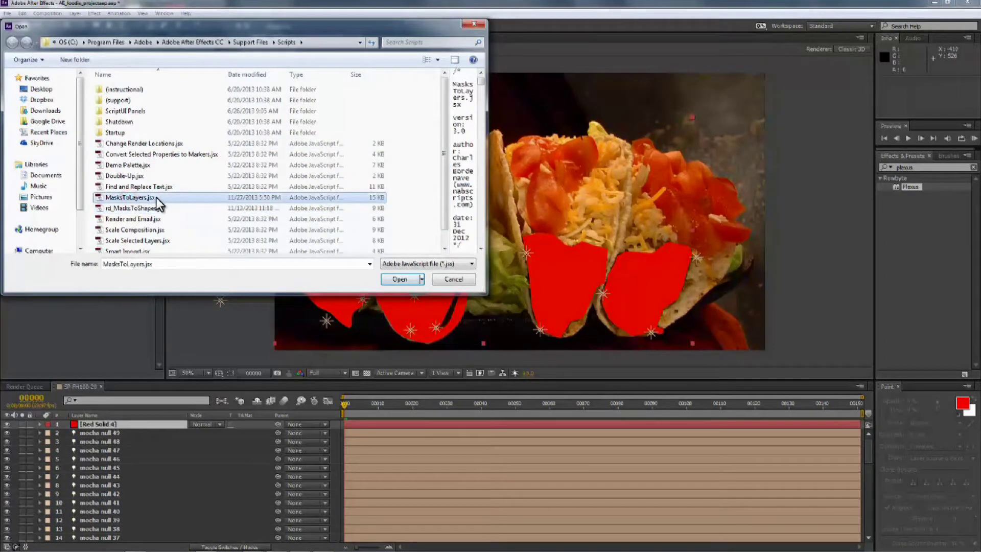
left_click(395, 279)
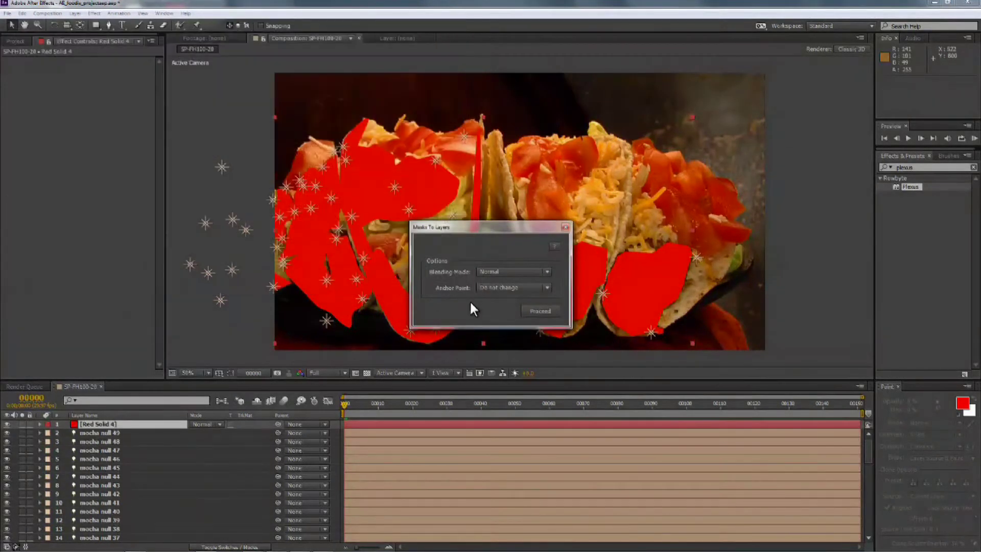
left_click(537, 310)
left_click(564, 226)
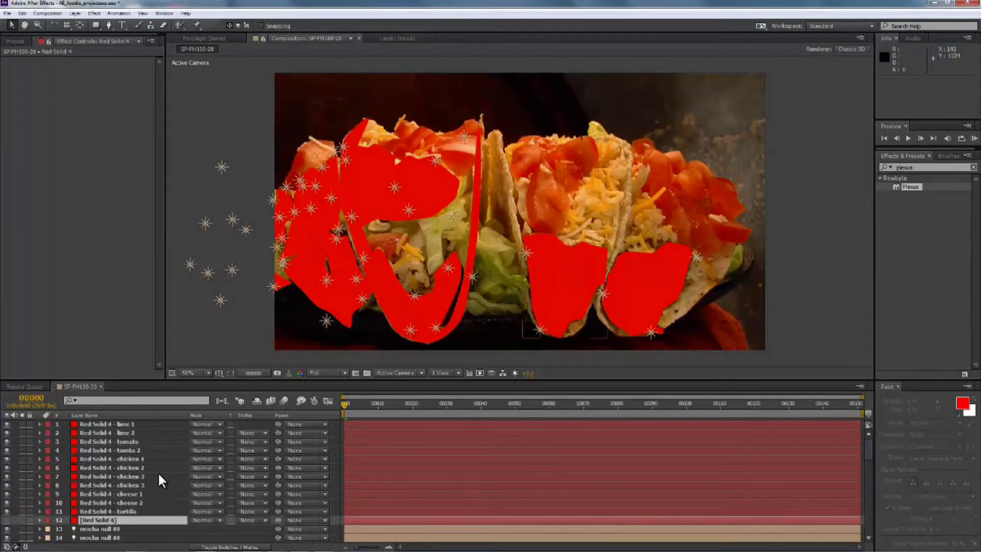
key("BackSpace")
Change the tortilla solid's color to light yellow as a new solid for that layer only
left_click(100, 511)
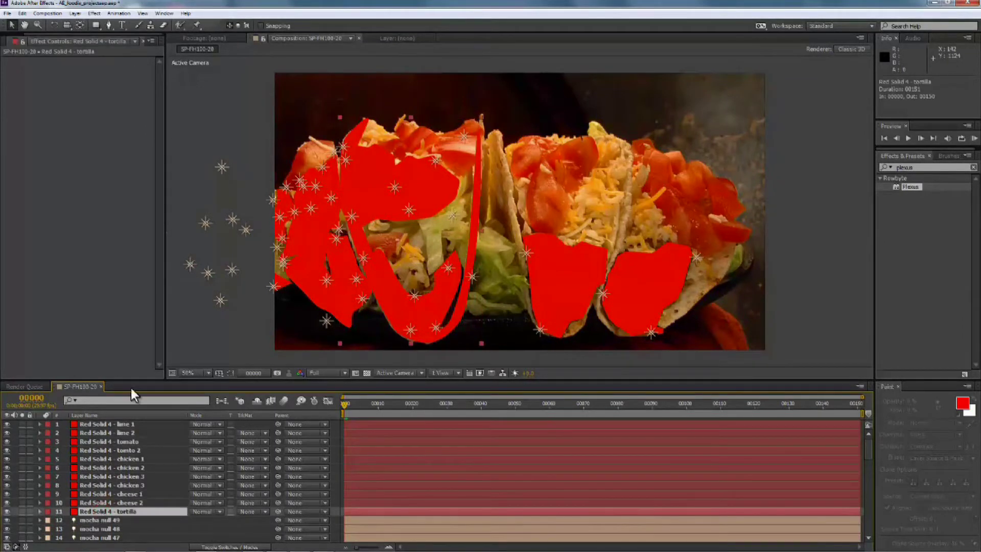
left_click(74, 14)
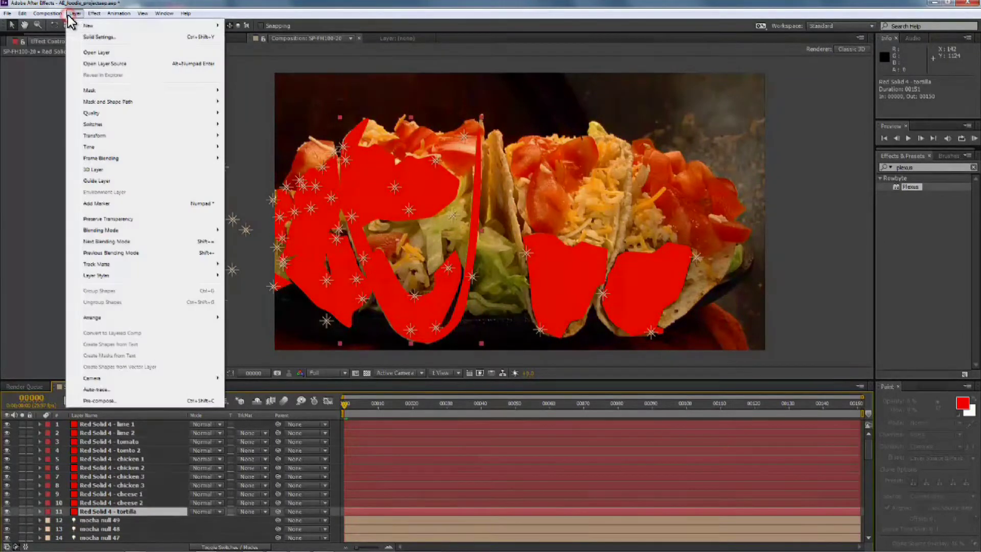
left_click(95, 37)
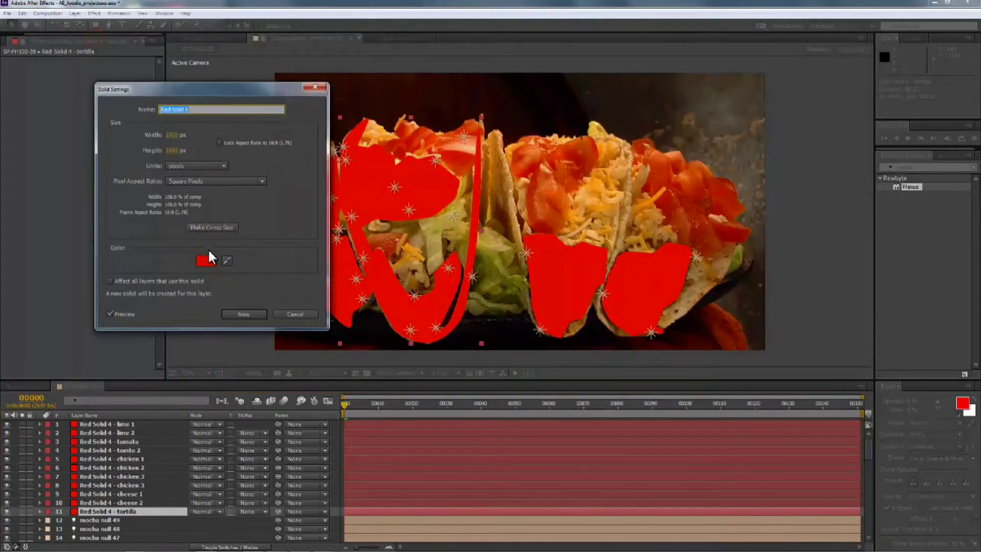
left_click(206, 258)
left_click(653, 201)
left_click(593, 91)
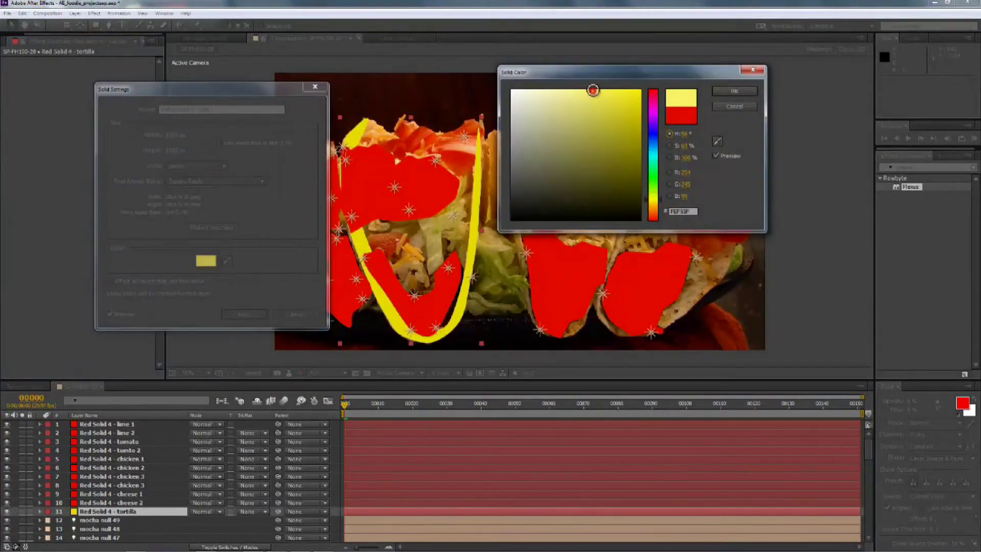
left_click_drag(593, 90, 602, 85)
left_click(717, 91)
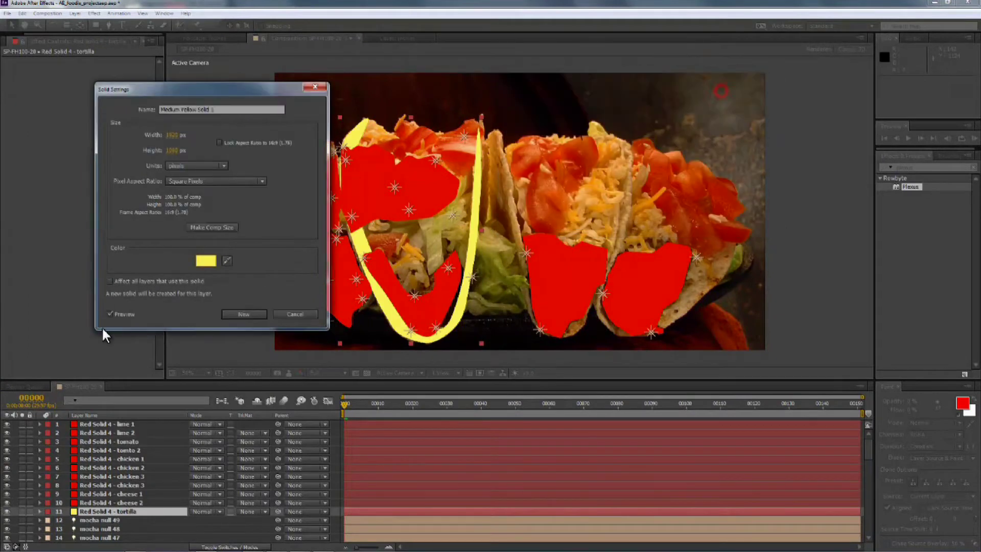
left_click(242, 314)
Change the color of the cheese 2 and cheese 1 solids to golden yellow
left_click(103, 501)
left_click(75, 13)
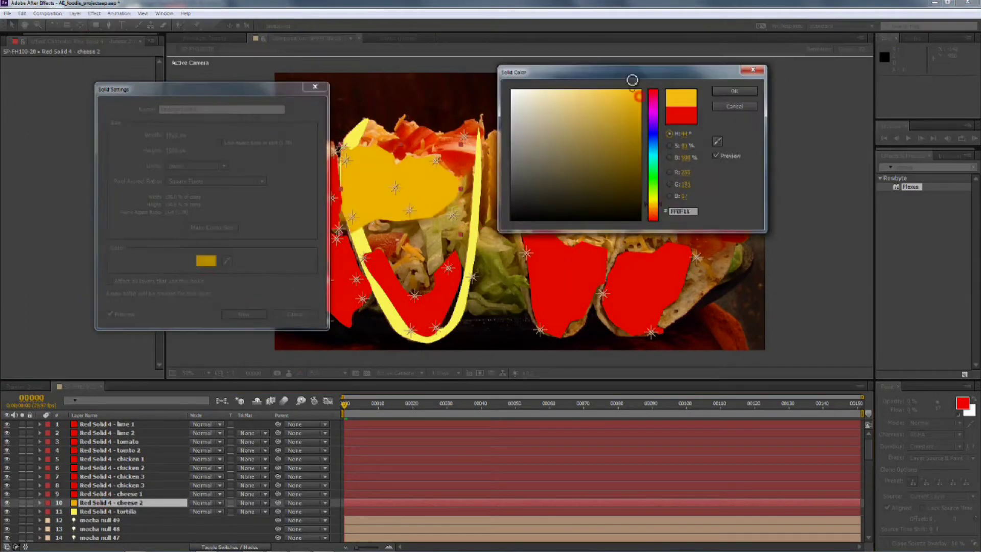
left_click(716, 91)
left_click(244, 314)
Change both chicken 3 solids to a dark brown, sampling the color from the chicken in the footage
left_click(75, 12)
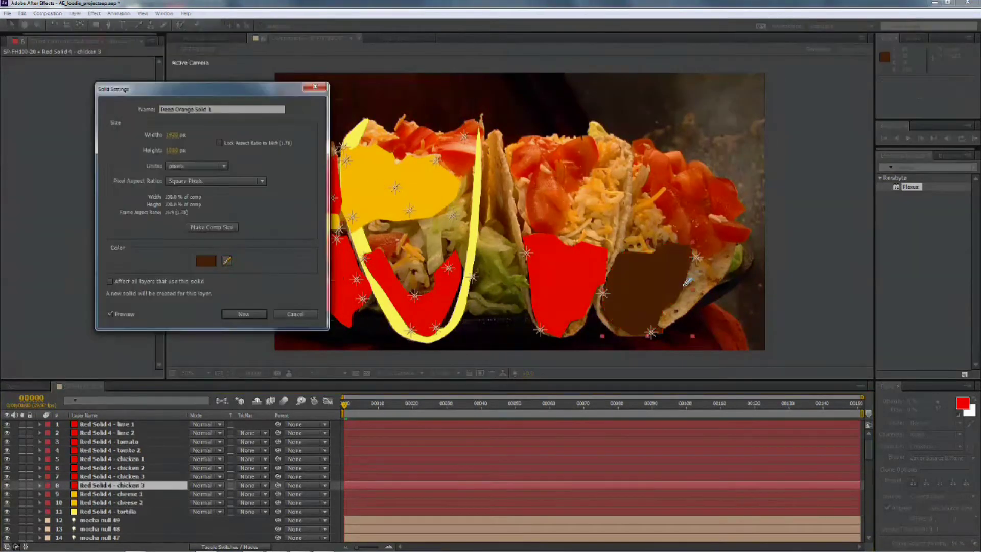
left_click(205, 261)
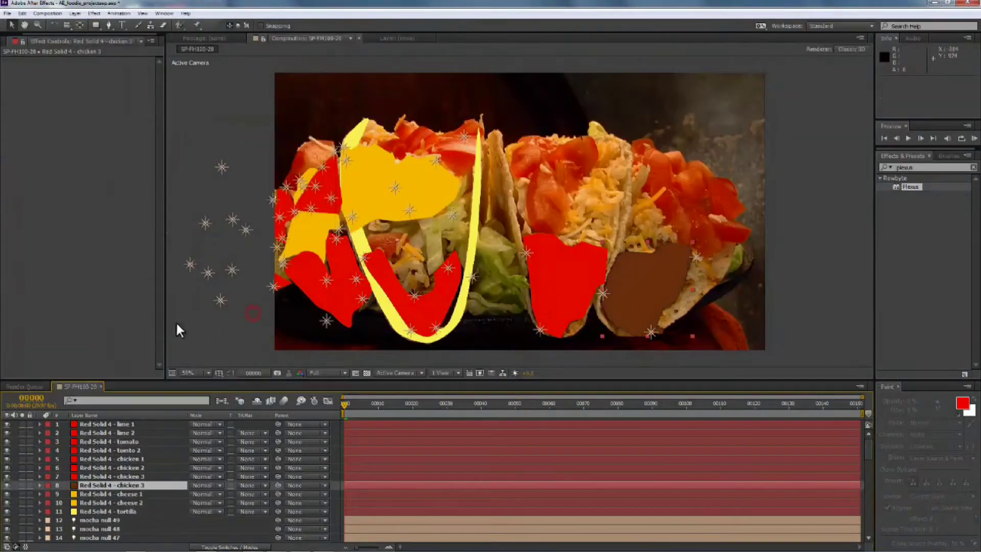
left_click(111, 477)
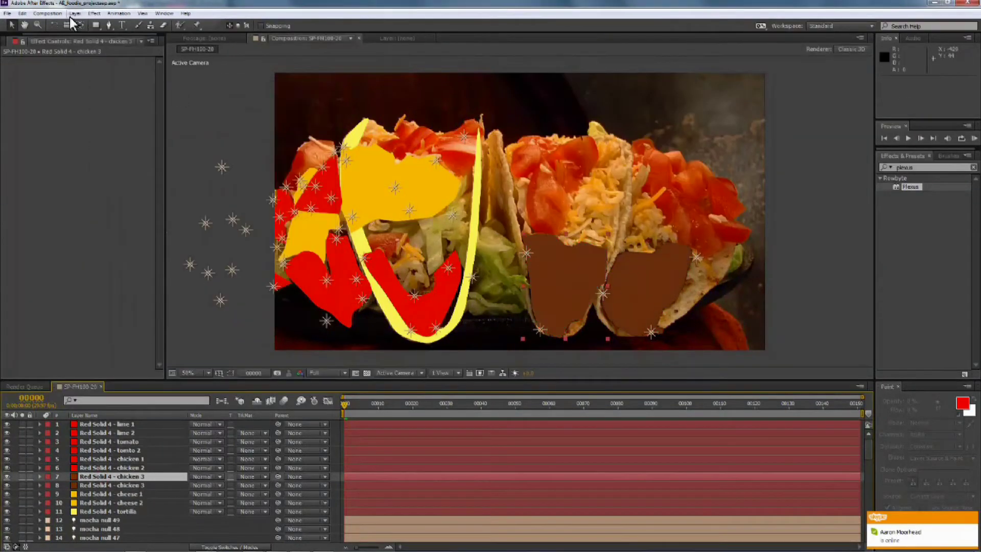
left_click(75, 13)
left_click(98, 36)
Undo the stray full-frame brown solid, and recolor the chicken 2 and chicken 1 solids brown and the lime 2 solid green
left_click(112, 468)
left_click(75, 13)
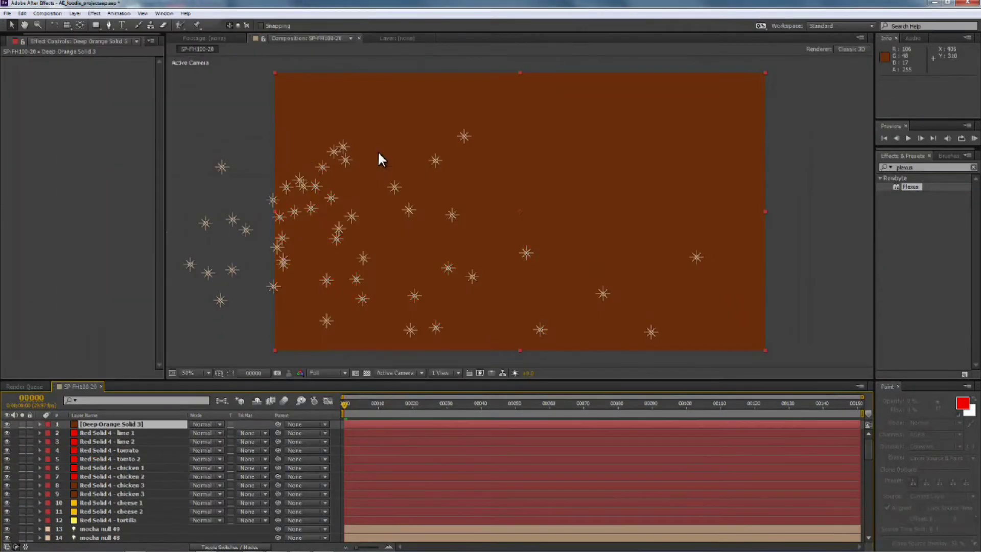
key("ctrl+z")
left_click(75, 13)
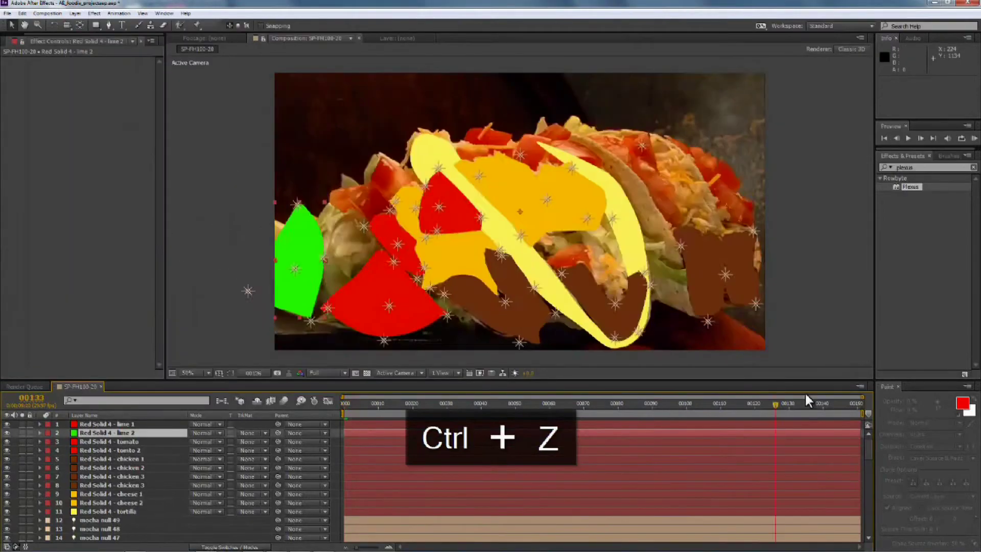
Change the lime 1 solid's color to green and run the time indicator to frame 150 to check the masks
left_click(107, 424)
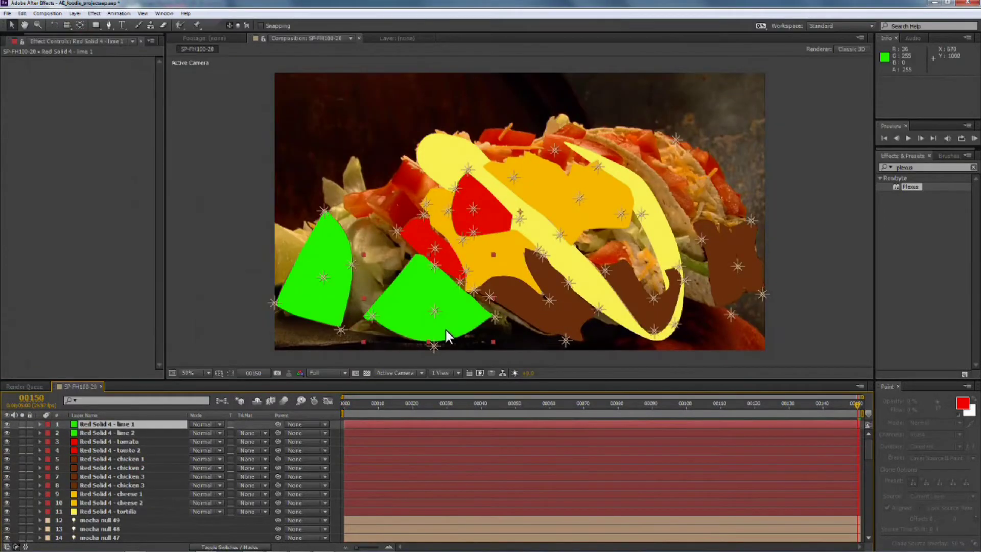
key("Home")
left_click_drag(416, 408, 859, 389)
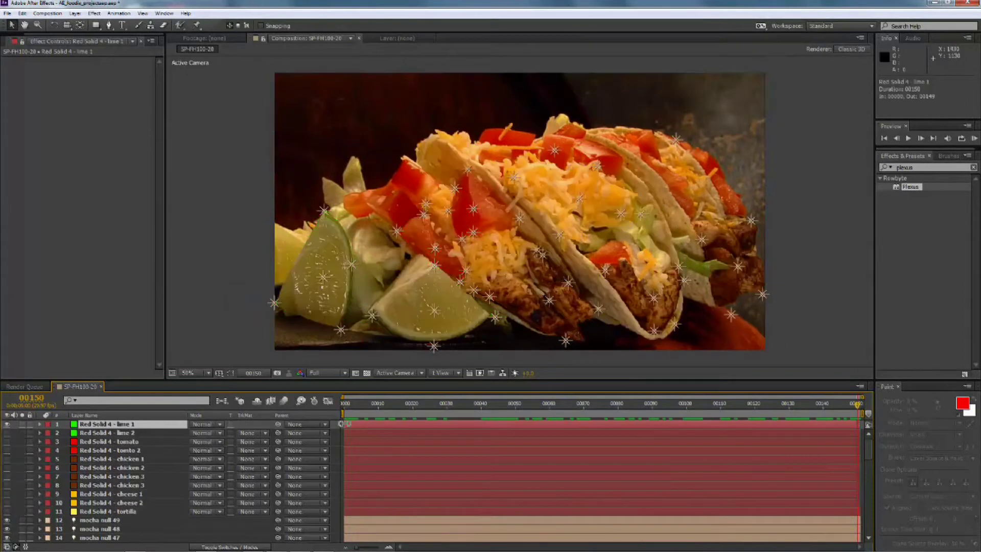
Trim the lime 1 layer to start at frame 120, lime 2 to frames 110–140, and tomato to about frames 100–130
left_click_drag(344, 424, 755, 424)
left_click_drag(858, 434, 826, 450)
left_click_drag(345, 433, 720, 487)
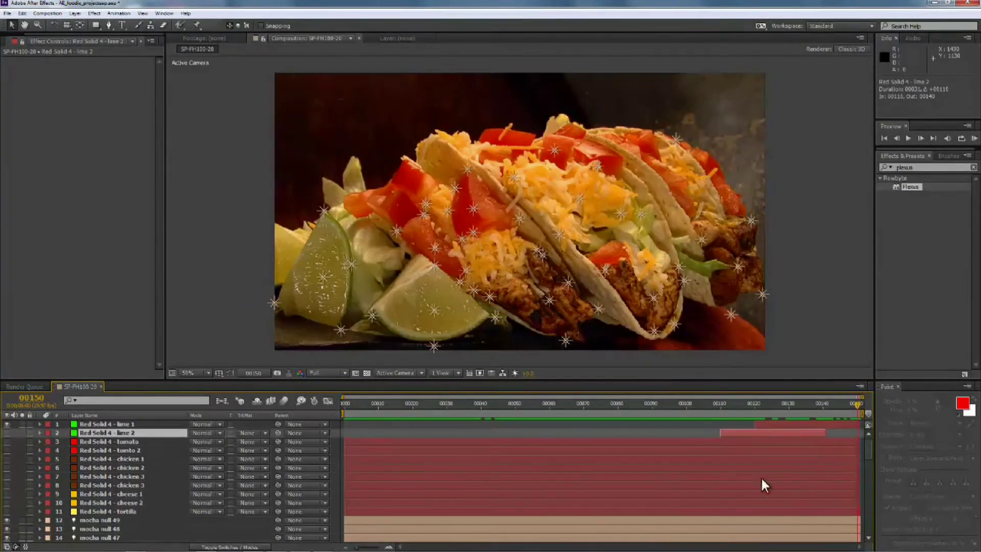
left_click_drag(859, 442, 793, 459)
left_click_drag(344, 443, 680, 472)
Trim the tomato 2 layer to about frames 90–120 and the chicken 1 layer to frames 81–111
left_click_drag(860, 451, 755, 470)
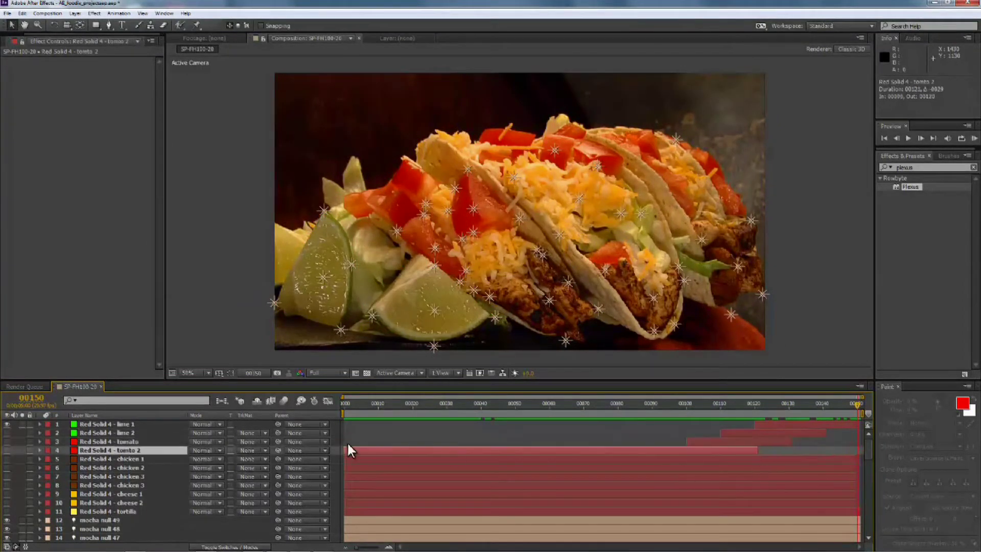
left_click_drag(346, 448, 654, 477)
left_click_drag(859, 458, 728, 472)
left_click_drag(346, 459, 621, 475)
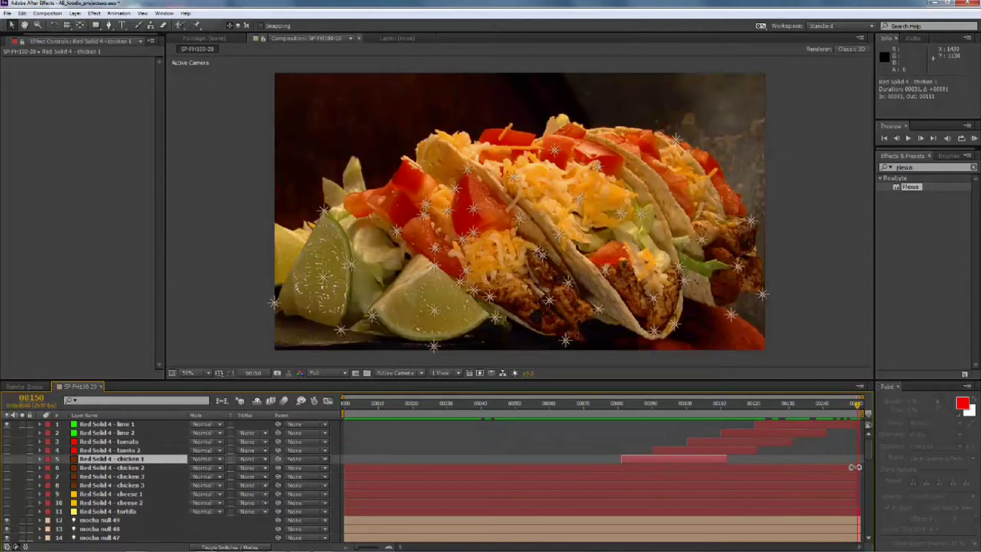
Trim chicken 2 to about frames 70–100, the upper chicken 3 layer to about 60–90, and the lower chicken 3 layer to about 50–81
left_click_drag(859, 468, 692, 483)
left_click_drag(347, 469, 587, 491)
left_click_drag(858, 476, 642, 496)
left_click_drag(346, 476, 548, 492)
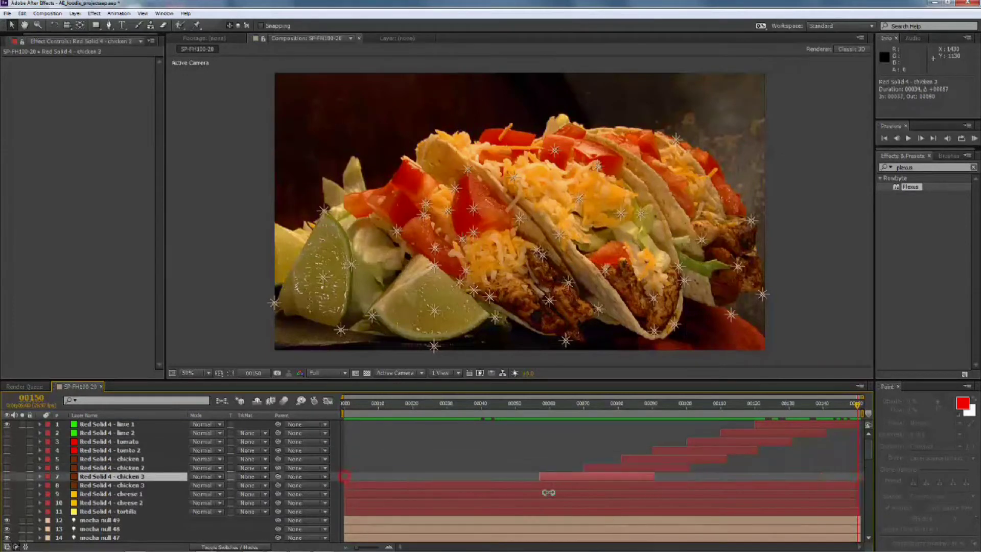
left_click_drag(856, 486, 624, 488)
left_click_drag(345, 486, 513, 490)
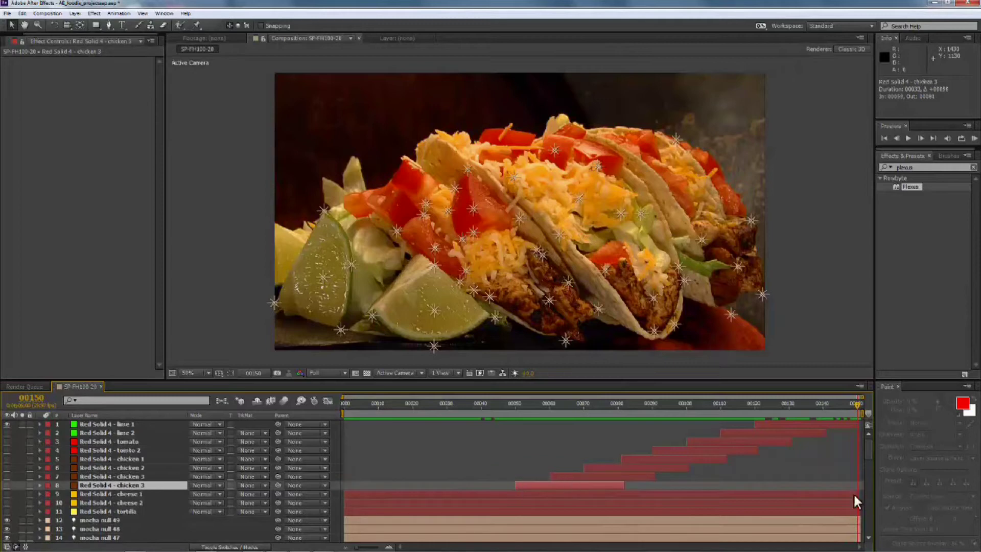
Trim cheese 1 to about frames 40–70, cheese 2 to about frames 30–60, and the tortilla layer to frames 19–50
left_click_drag(856, 493, 586, 494)
left_click_drag(346, 494, 486, 496)
left_click_drag(856, 503, 552, 503)
left_click_drag(358, 505, 441, 506)
left_click(852, 512)
left_click_drag(852, 512, 518, 512)
left_click_drag(347, 513, 409, 513)
Return to frame 0 and turn on the visibility of all the ingredient solids from tortilla to lime 1
left_click(358, 404)
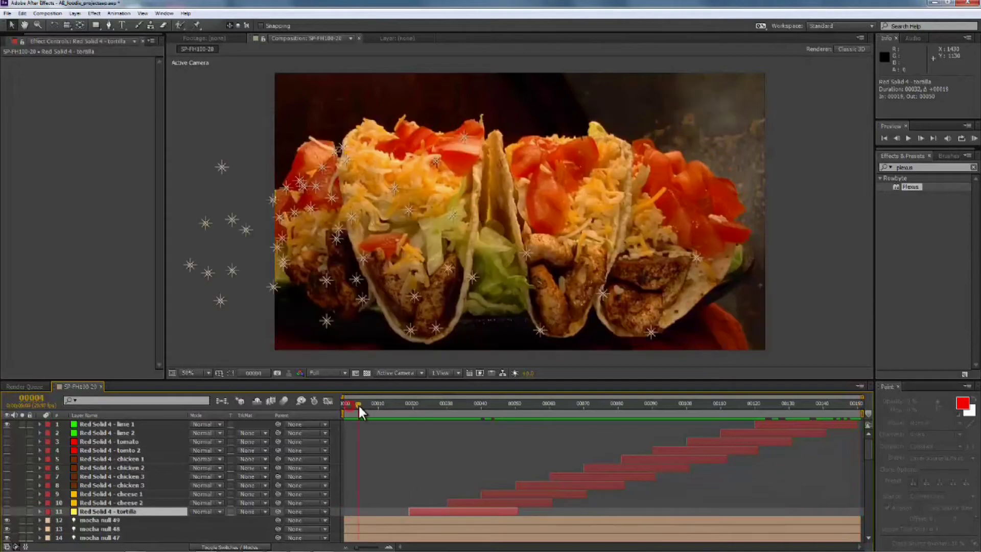
left_click_drag(358, 404, 342, 420)
left_click(110, 424)
left_click_drag(6, 513, 7, 424)
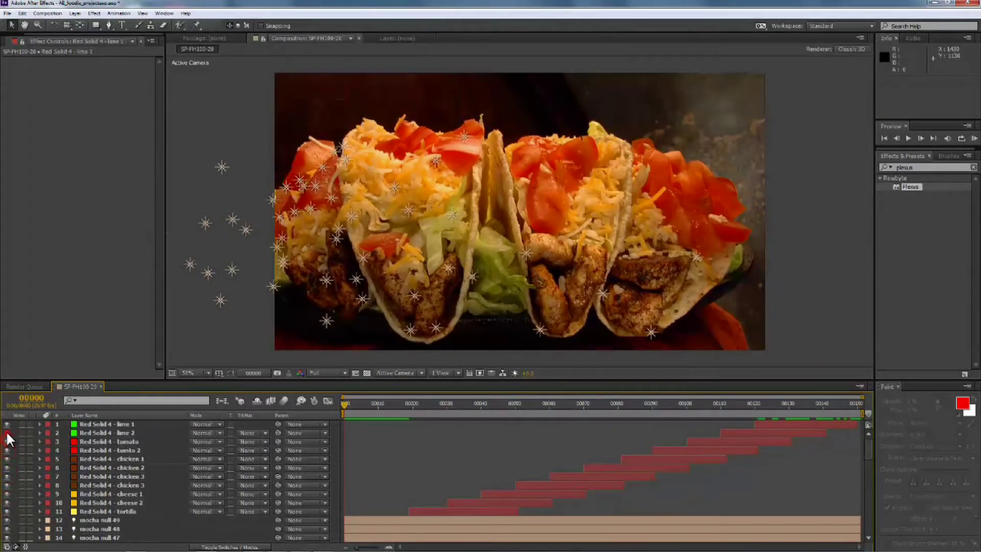
Set the blending mode of all the ingredient solids to Soft Light and save the project
key("space")
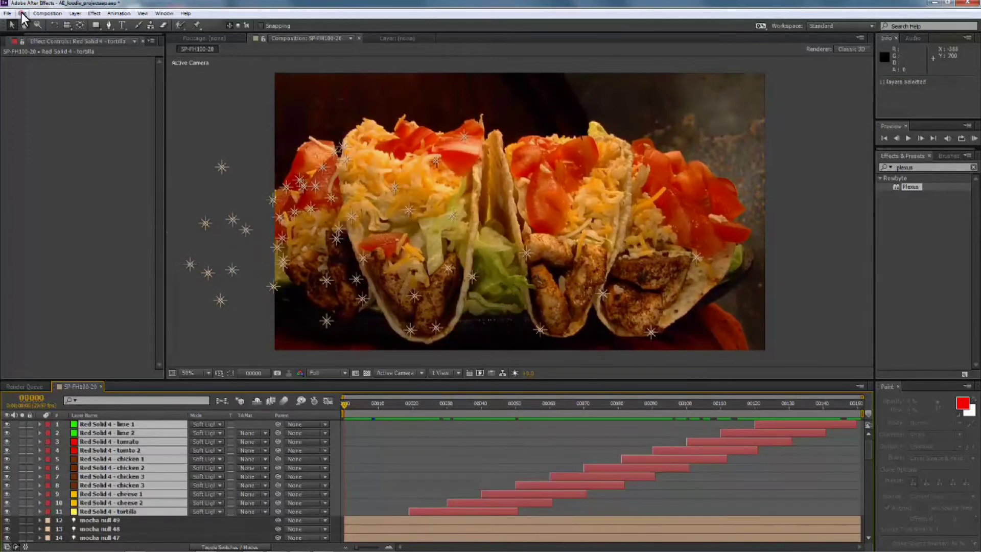
left_click(7, 13)
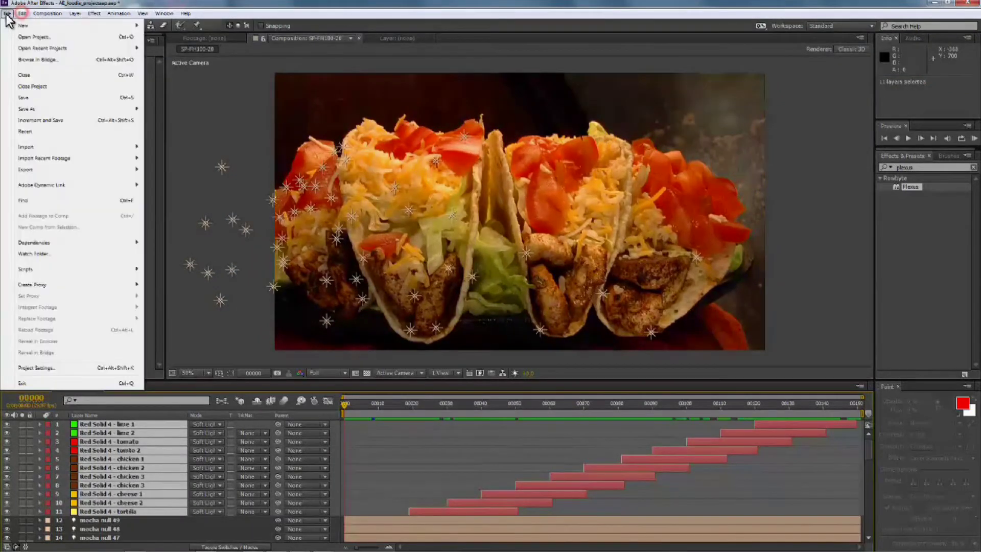
left_click(15, 97)
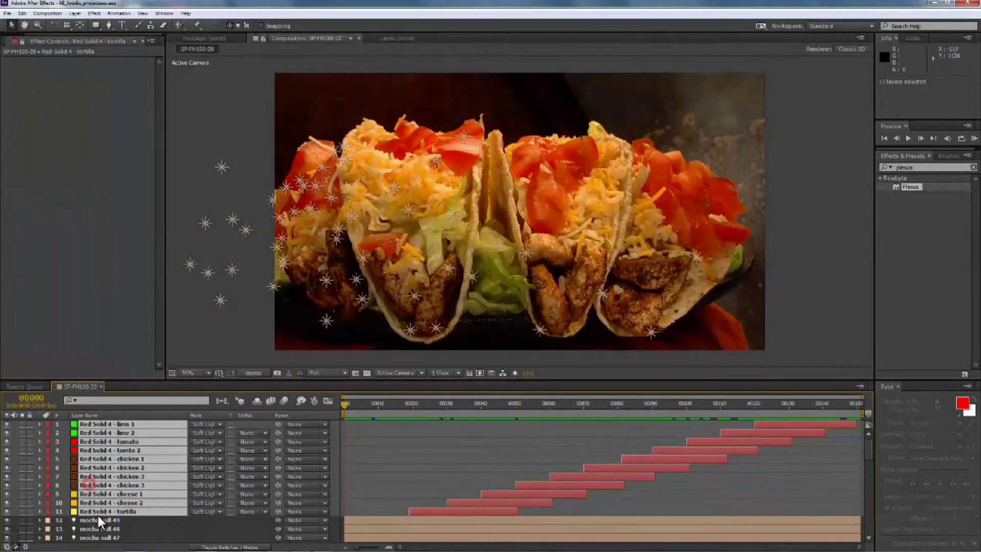
Create a new full-frame white solid above the lime 1 layer, using color FFFFFF
left_click(110, 425)
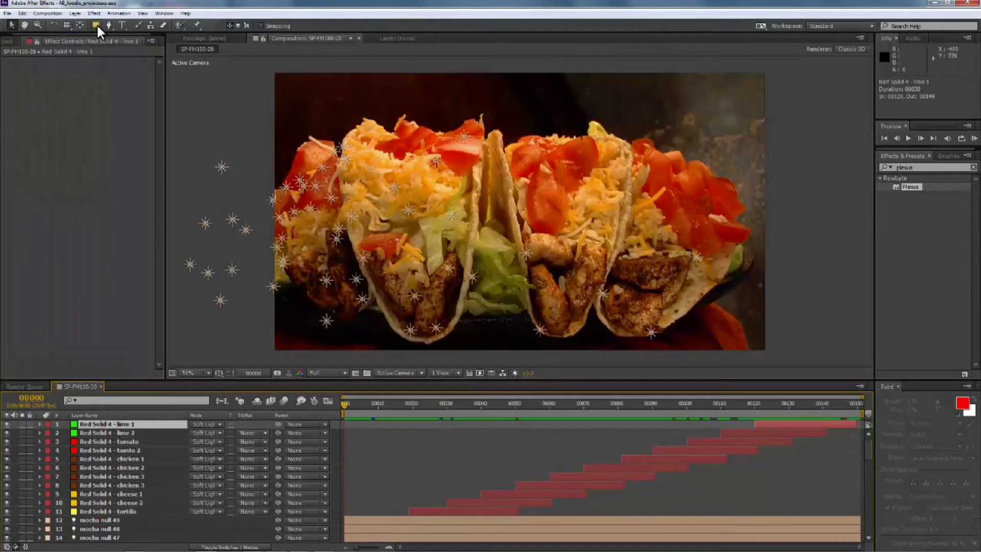
left_click(74, 14)
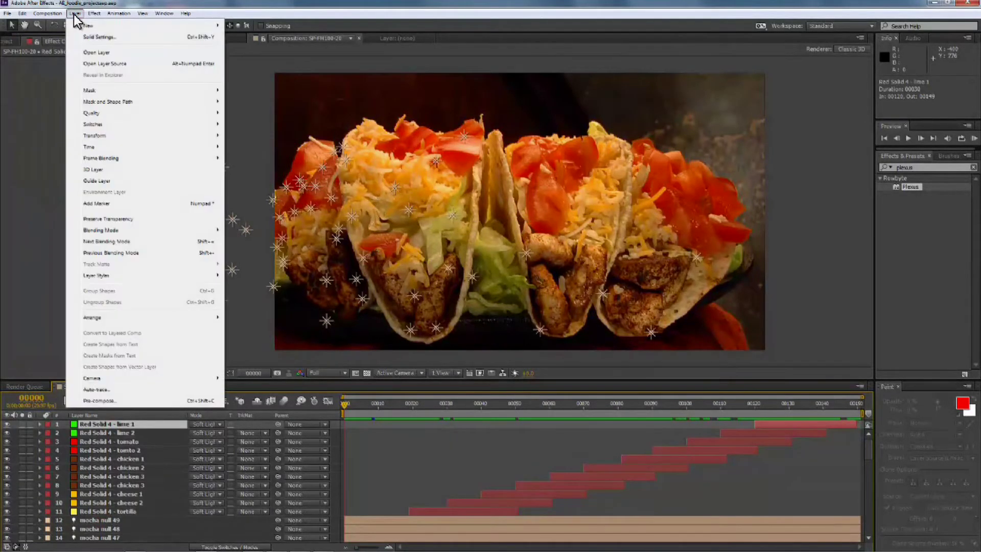
mouse_move(160, 31)
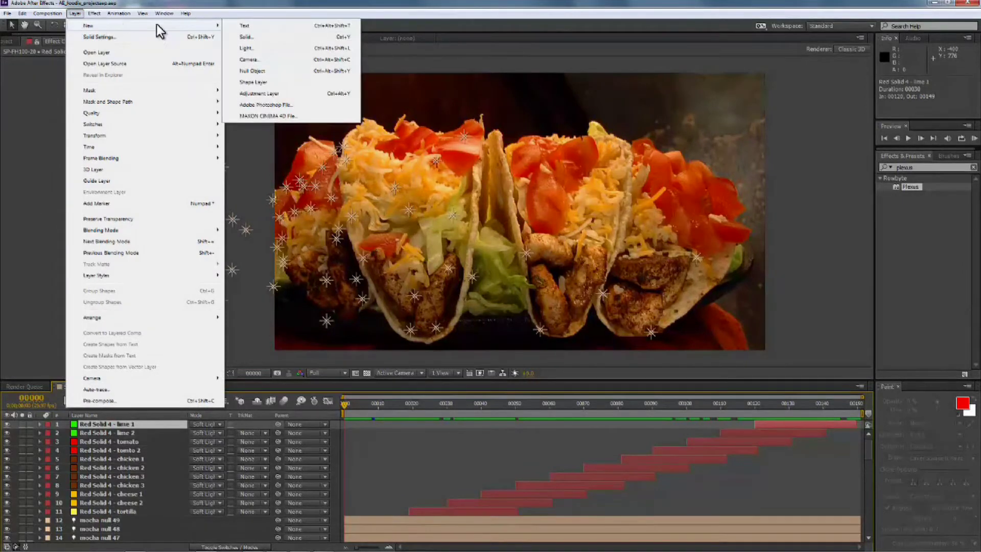
left_click(303, 37)
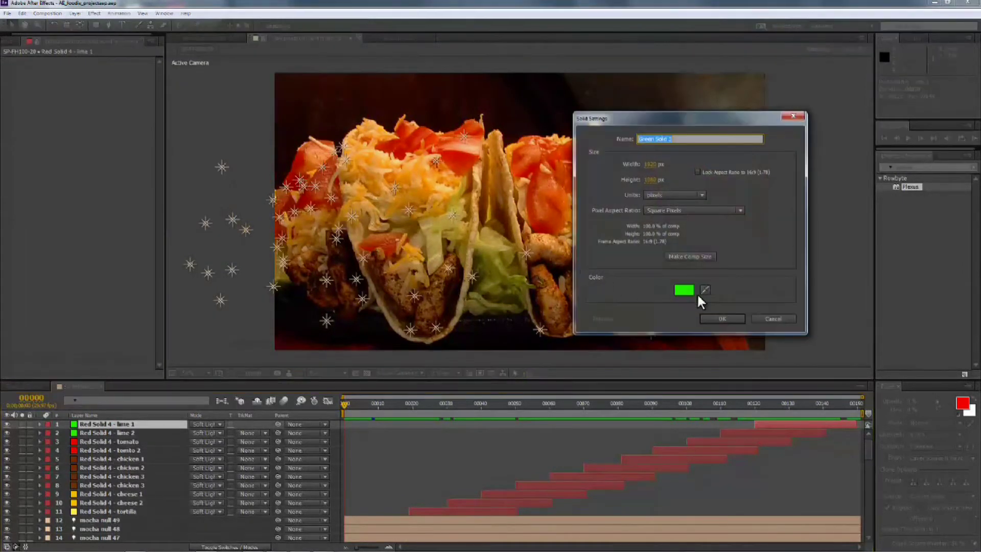
left_click(684, 290)
left_click(527, 103)
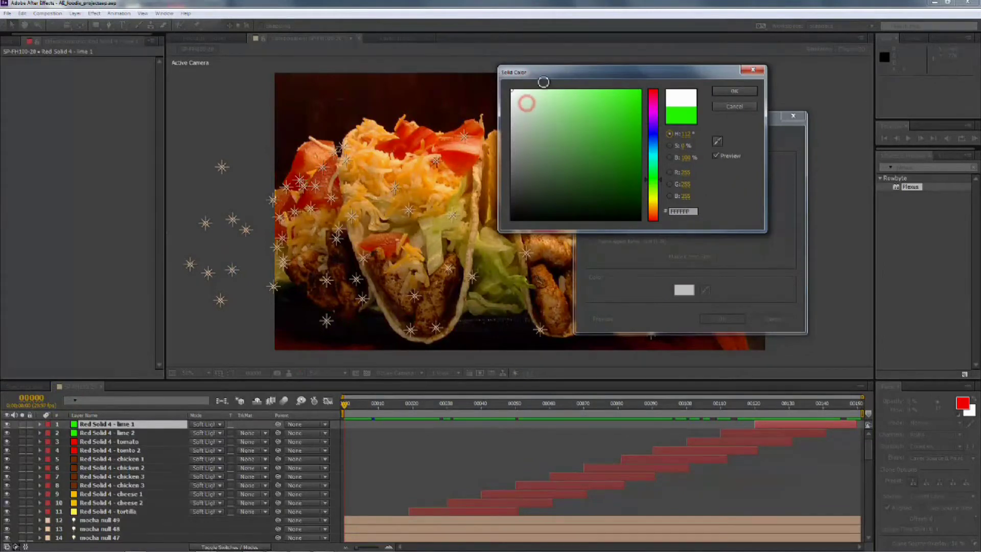
left_click(741, 93)
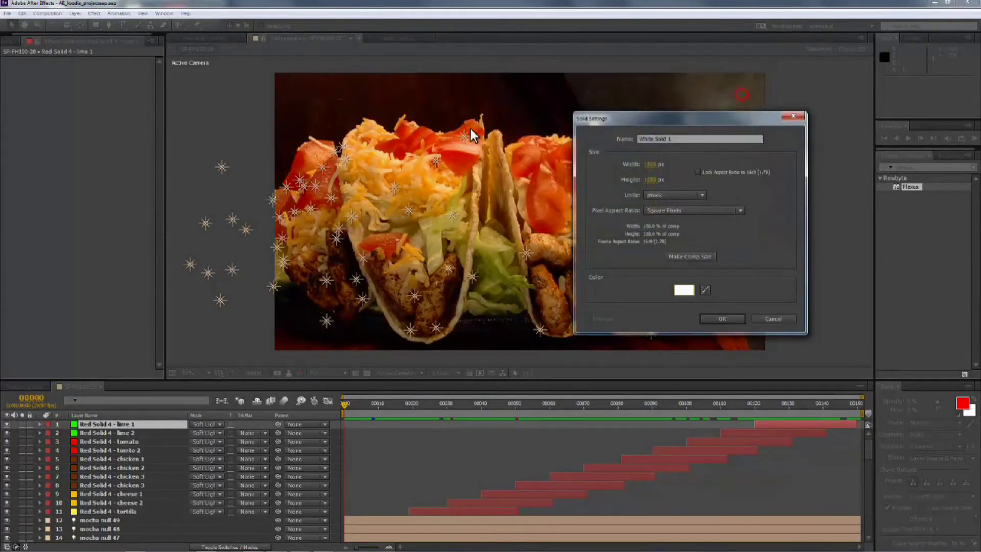
left_click(722, 318)
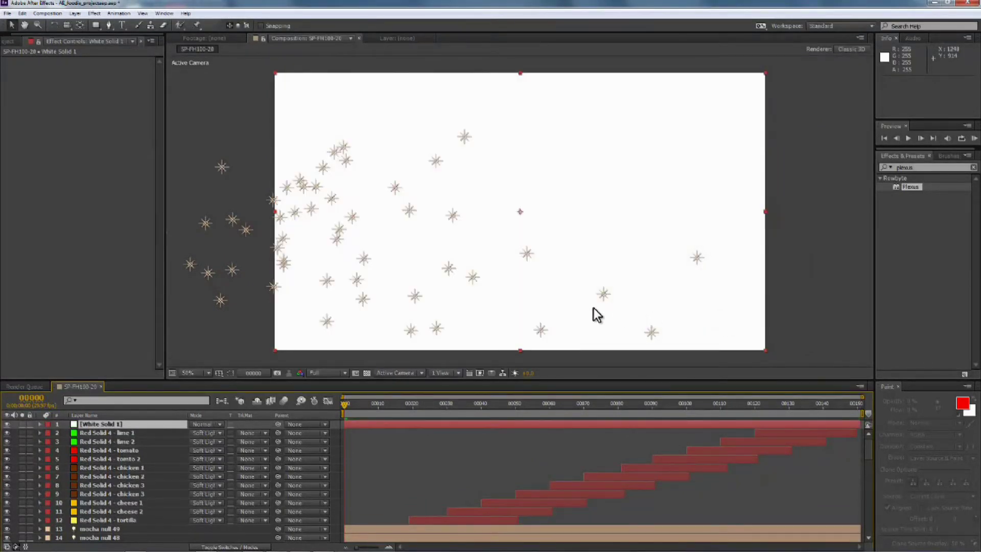
Apply the Plexus effect to the white solid and add Layers geometry to it
left_click_drag(911, 187, 505, 193)
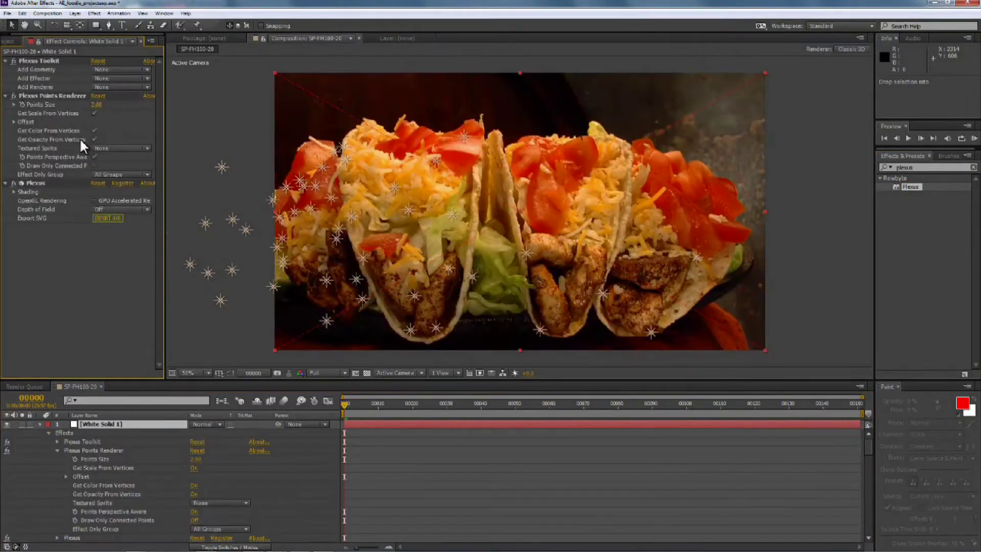
left_click(103, 69)
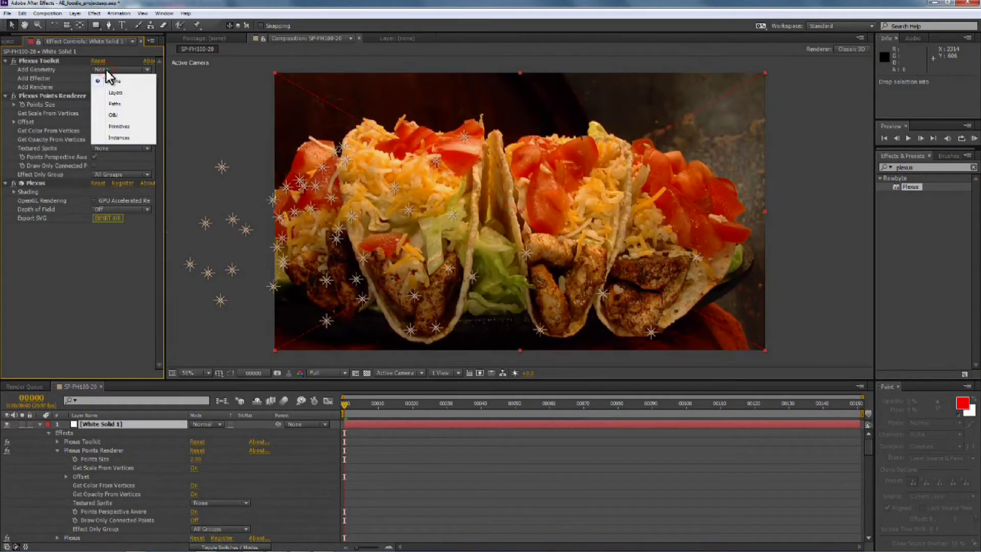
left_click(111, 93)
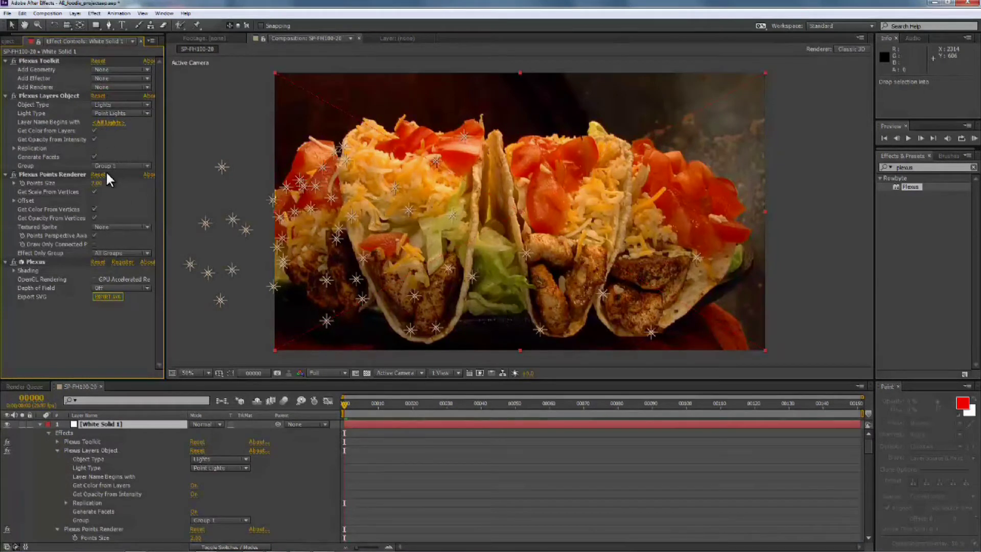
Add a Noise effector to Plexus with a noise amplitude of 14 and enable Use Lights for Noise
left_click(105, 78)
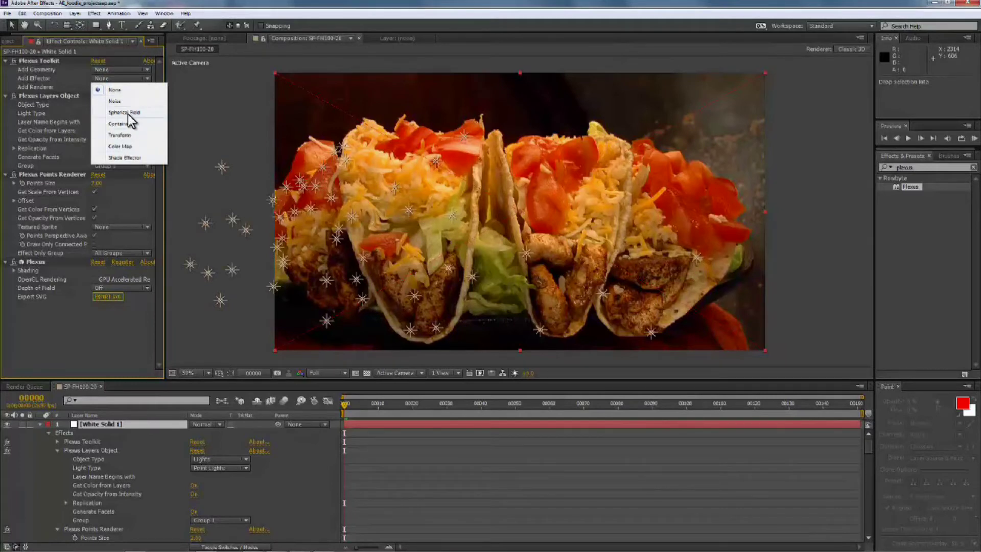
left_click(128, 101)
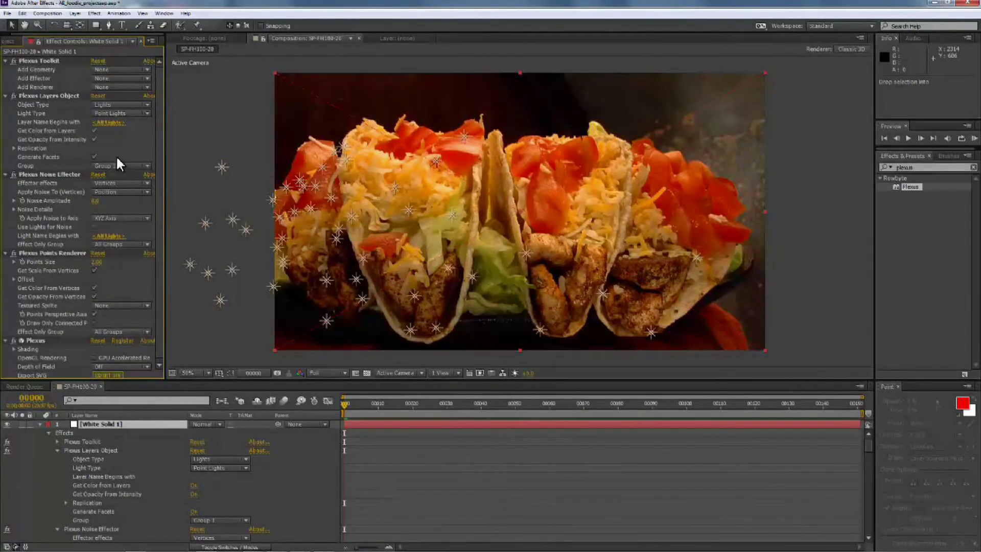
left_click(100, 201)
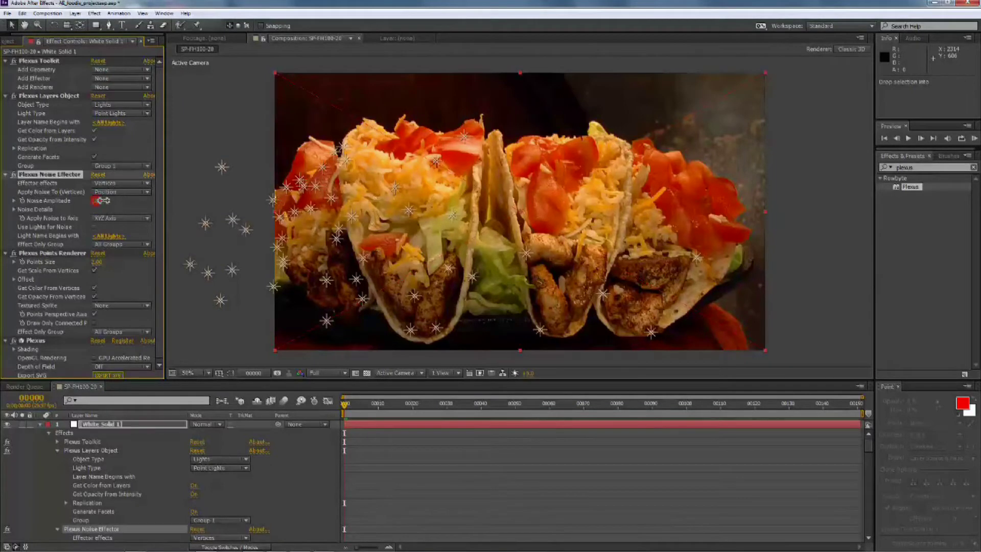
left_click(94, 227)
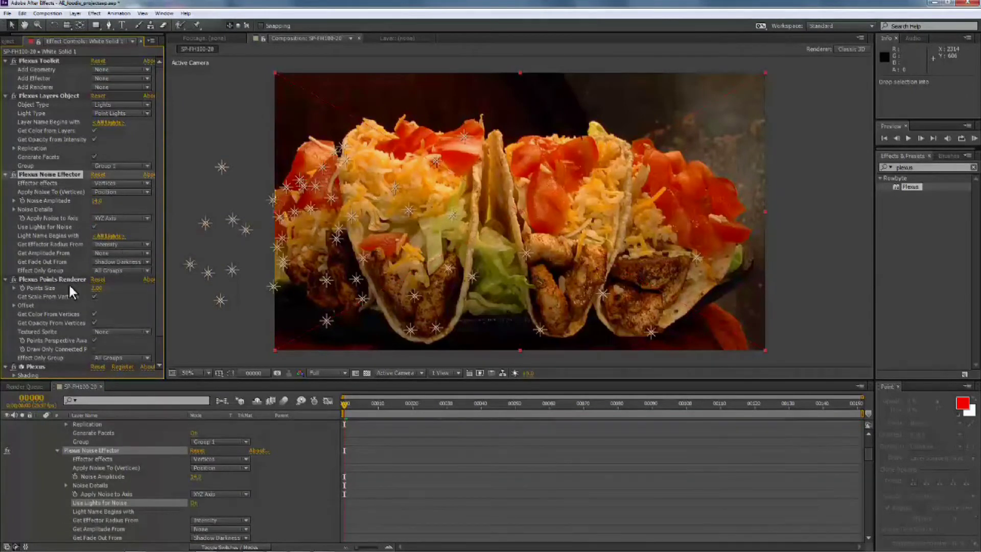
Increase the points size in the Plexus Points Renderer
left_click_drag(96, 287, 254, 300)
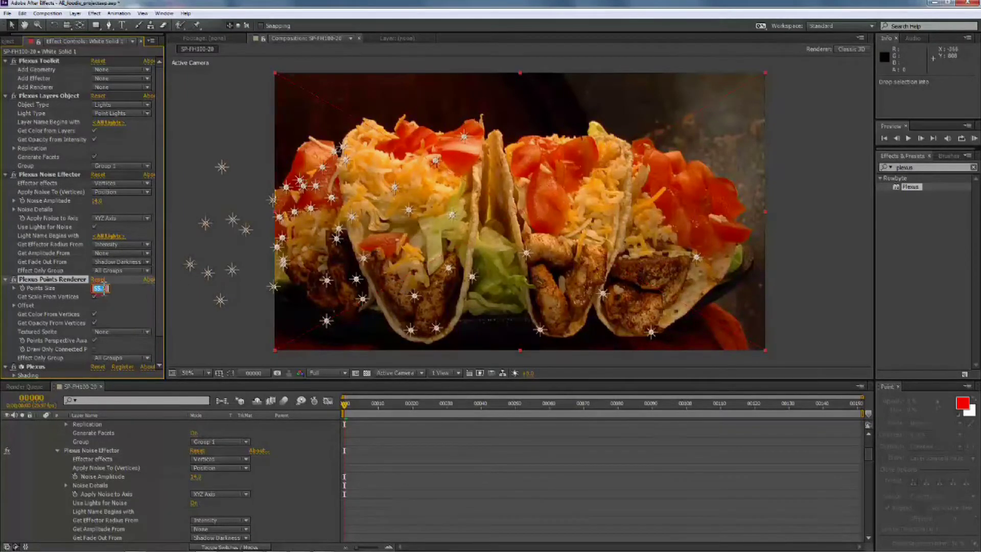
left_click(119, 285)
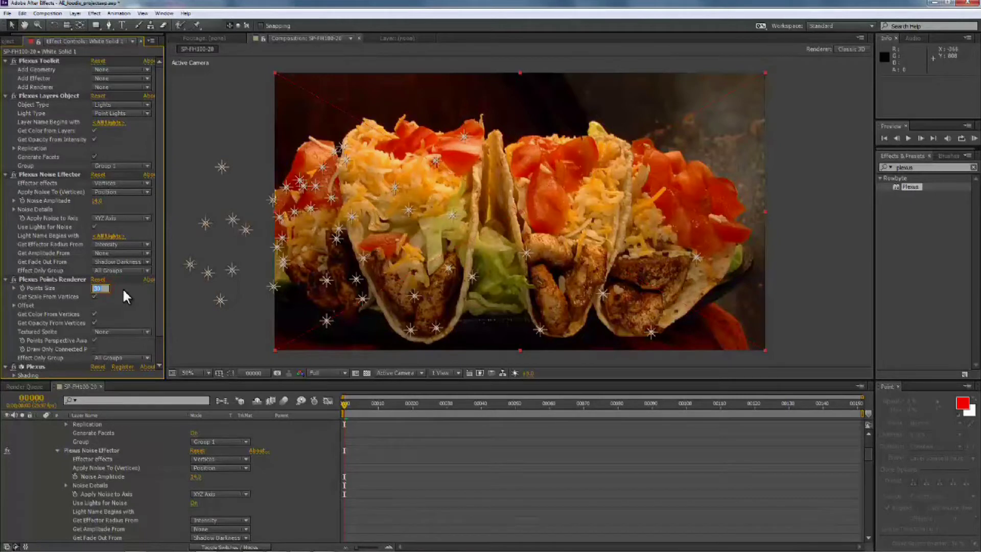
key("Return")
Add a Lines renderer to Plexus and raise its maximum number of vertices to search
scroll(153, 287, "down", 3)
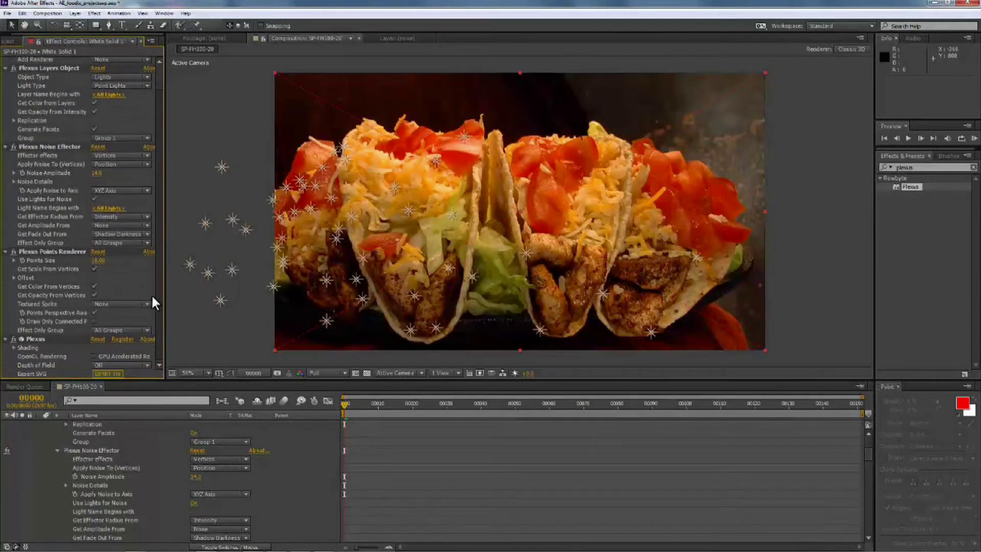
scroll(92, 97, "up", 3)
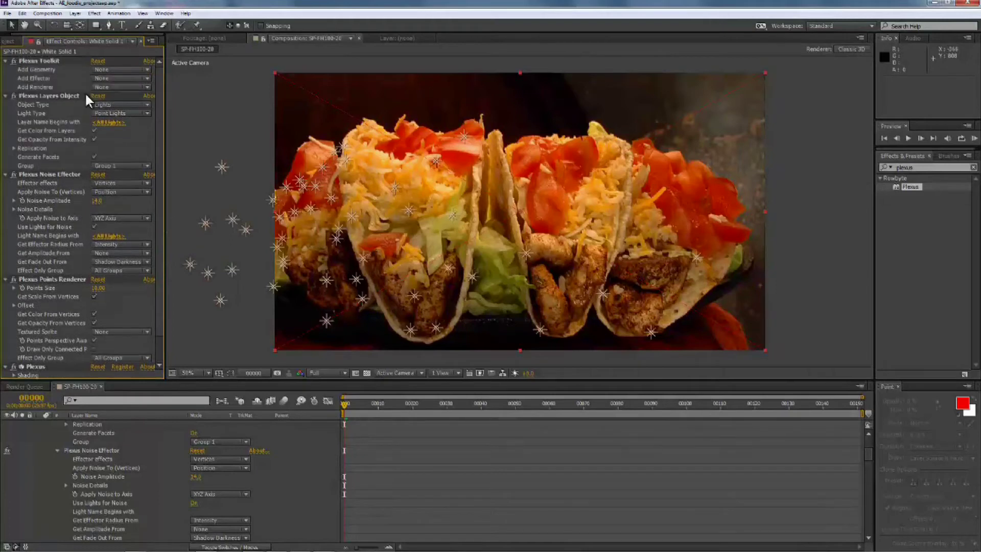
left_click(108, 85)
left_click(118, 121)
scroll(114, 234, "down", 10)
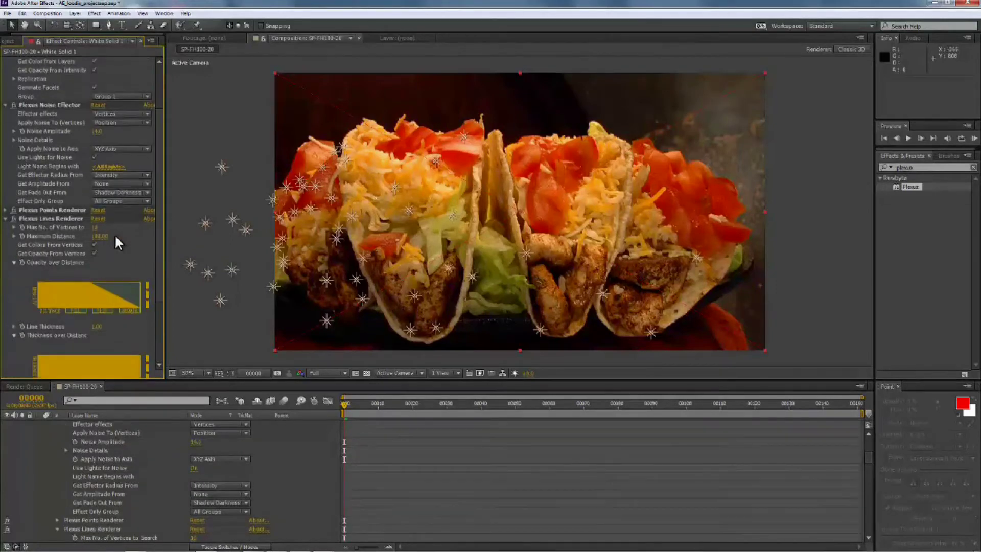
left_click_drag(97, 133, 169, 132)
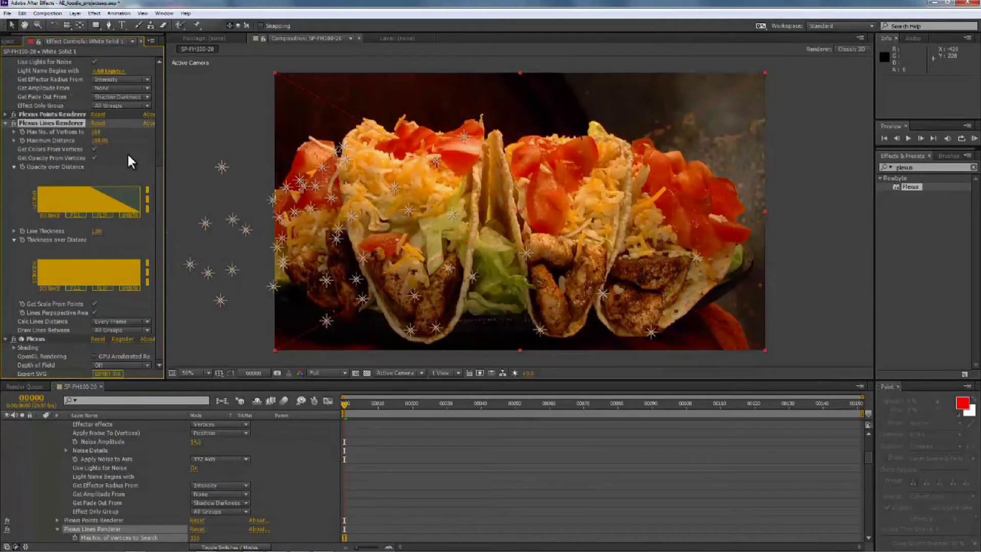
Set the Plexus Lines Renderer's line thickness to 1 and increase its maximum distance
left_click_drag(97, 231, 202, 220)
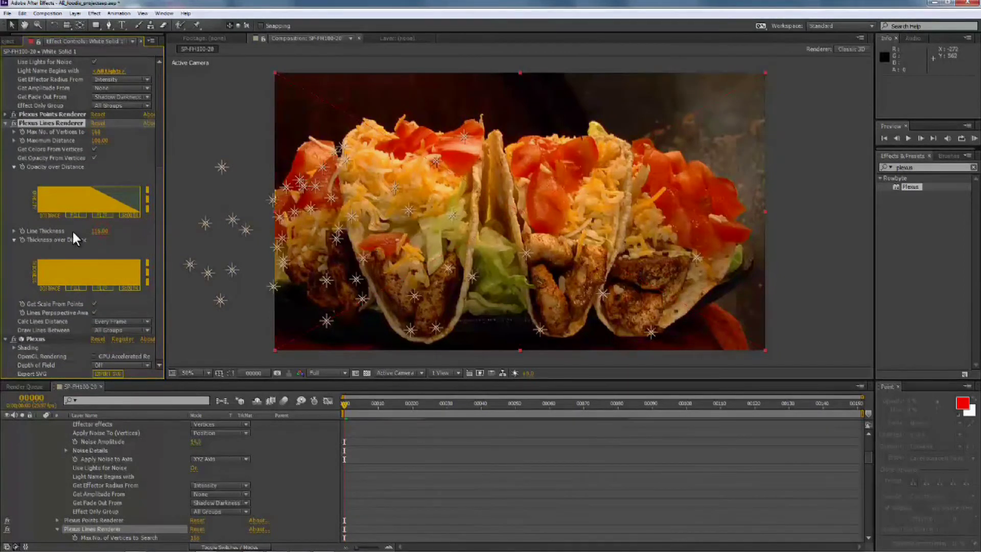
type("1")
key("Return")
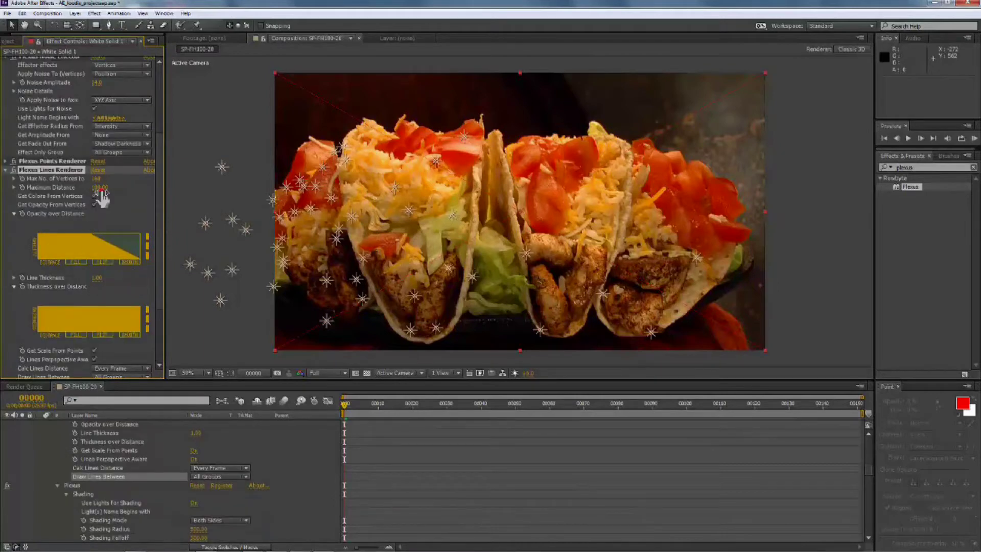
left_click_drag(100, 188, 193, 207)
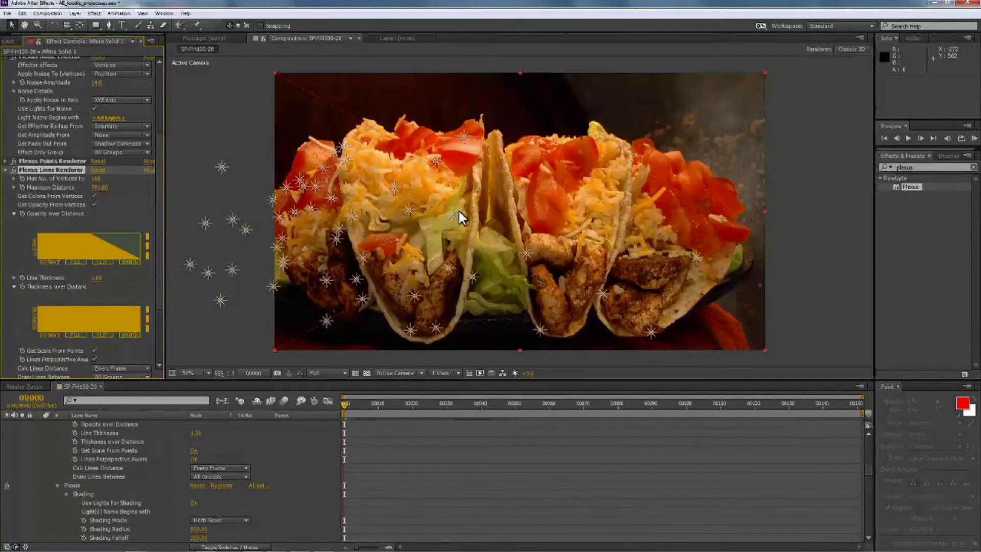
In the Plexus Lines Renderer, increase the maximum distance to about 1837, set line thickness to 5 and limit the vertices searched to 5
left_click_drag(132, 187, 376, 218)
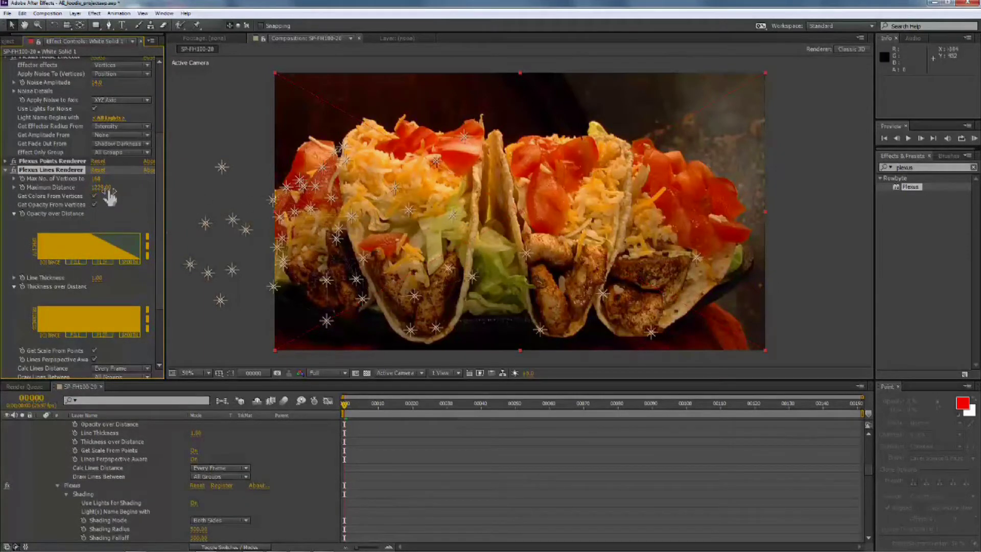
left_click_drag(105, 189, 421, 196)
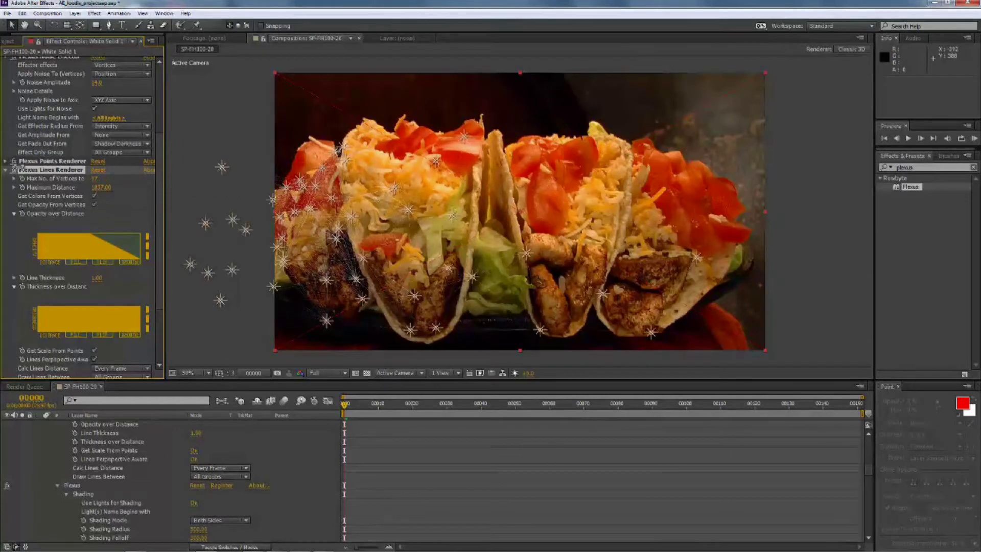
left_click_drag(7, 171, 34, 170)
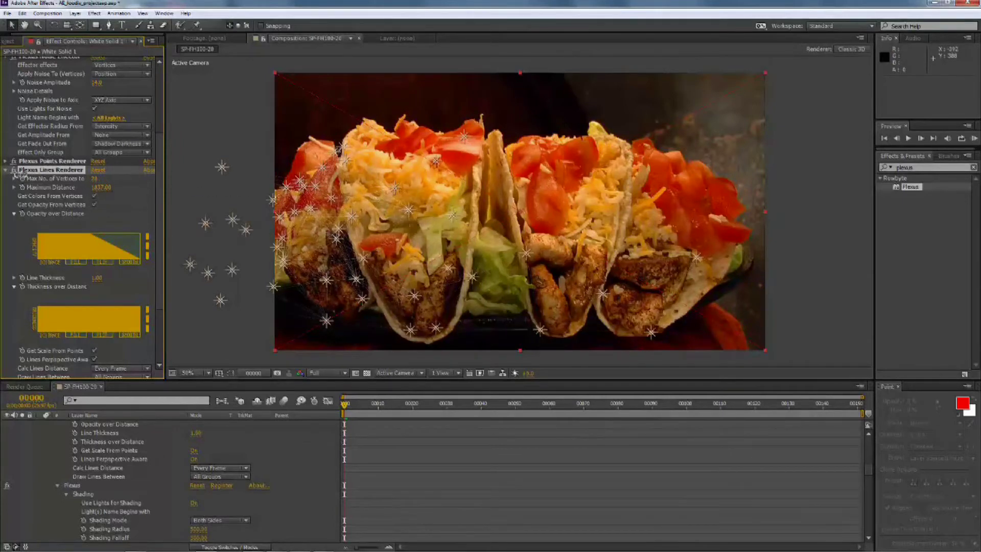
left_click_drag(161, 147, 99, 190)
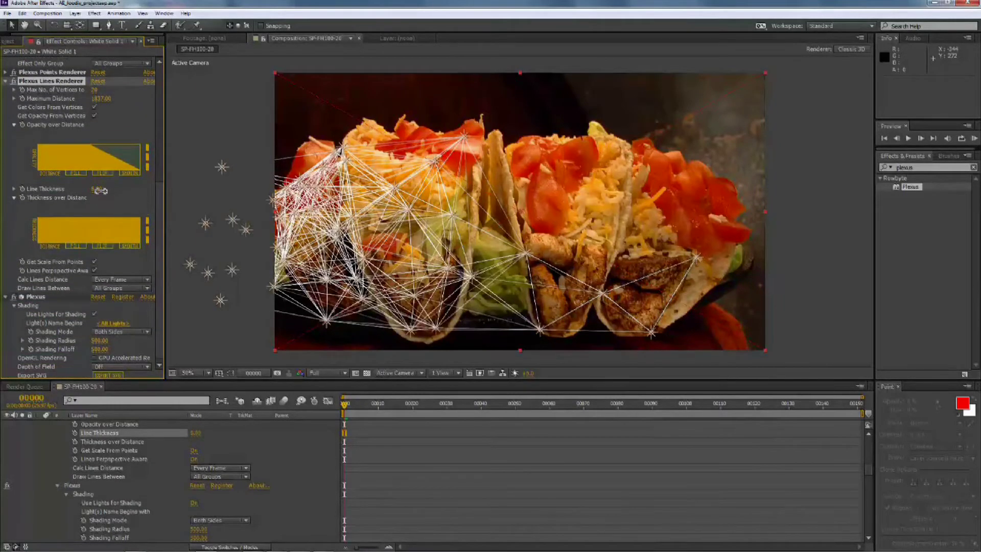
scroll(160, 197, "up", 1)
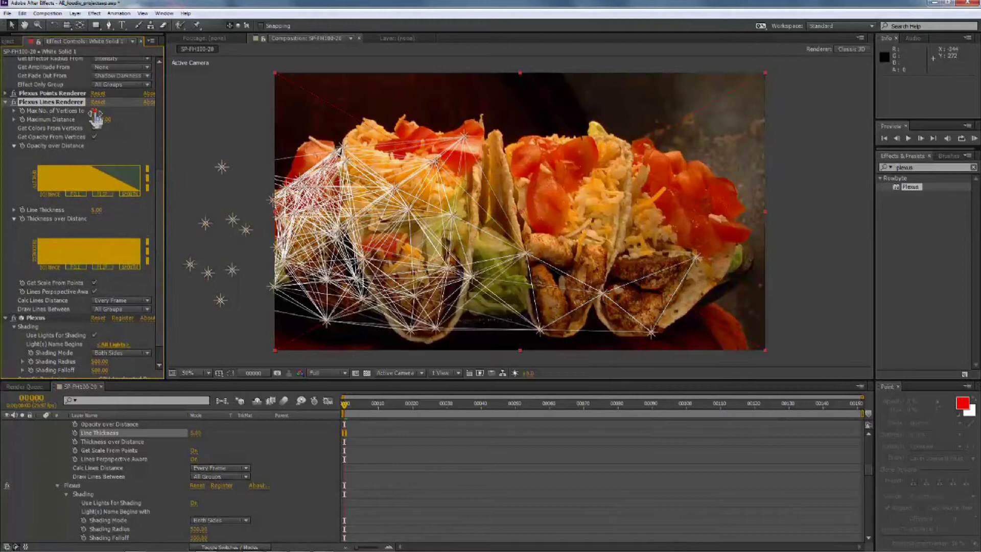
type("5")
left_click(122, 109)
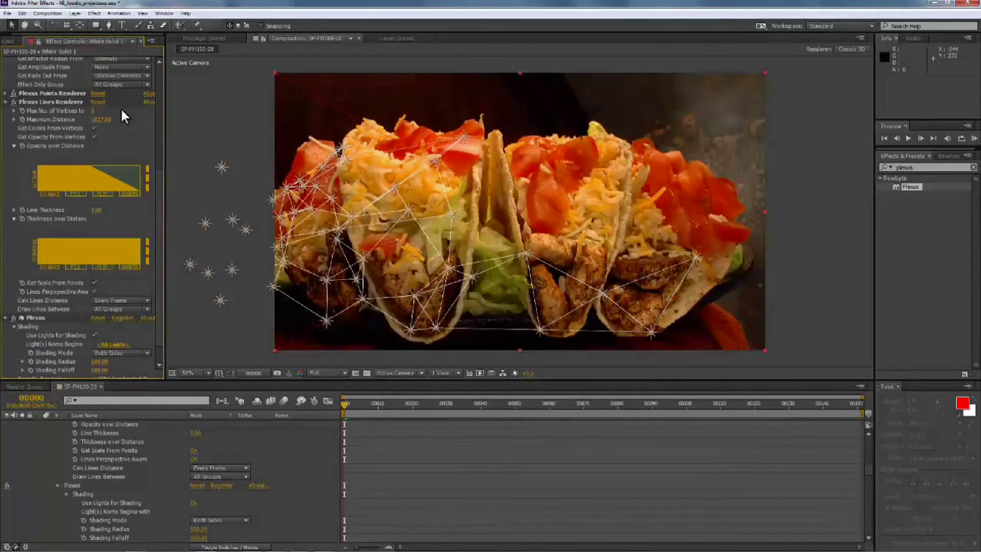
Add a Facets renderer to Plexus and try a larger maximum distance for it
scroll(143, 152, "up", 6)
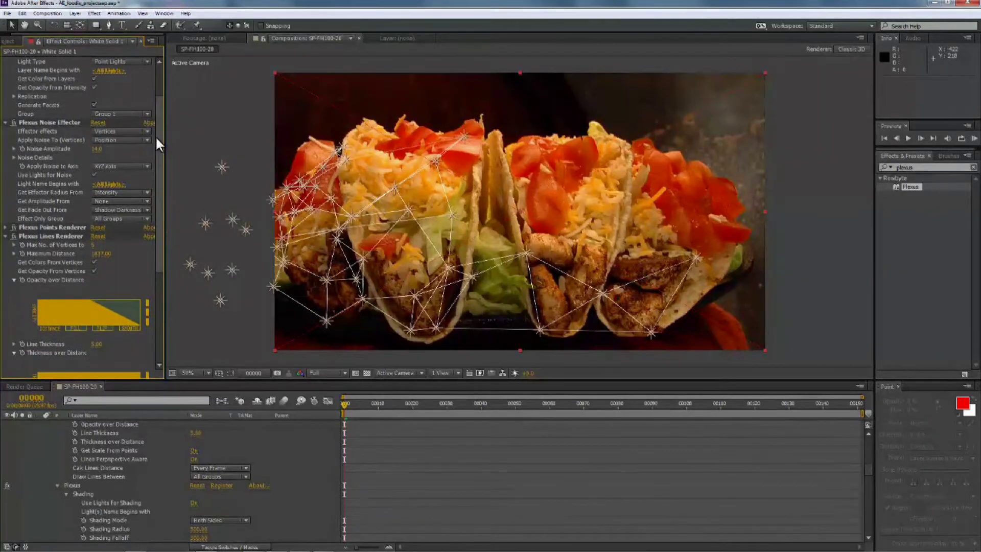
scroll(155, 136, "up", 3)
left_click(103, 78)
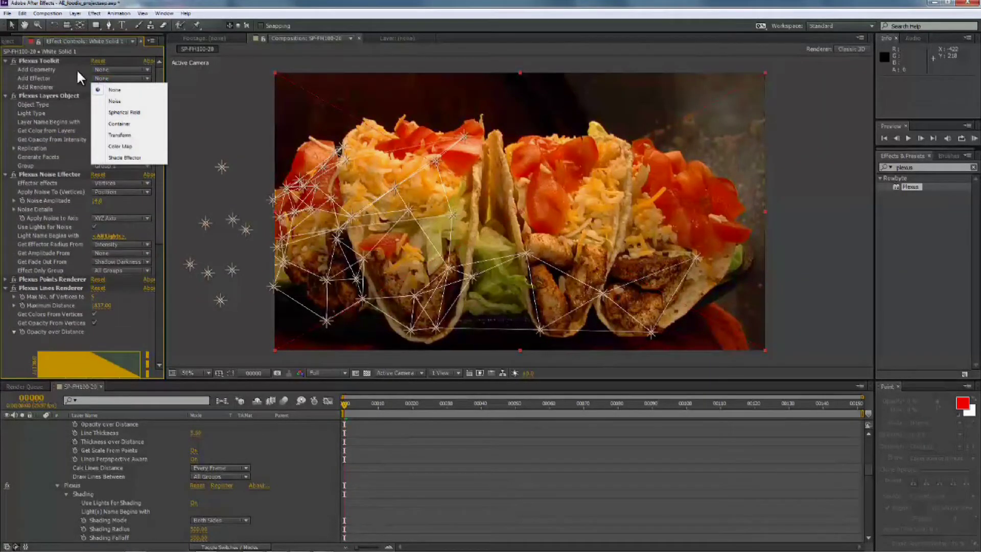
left_click(107, 70)
left_click(59, 89)
left_click(116, 88)
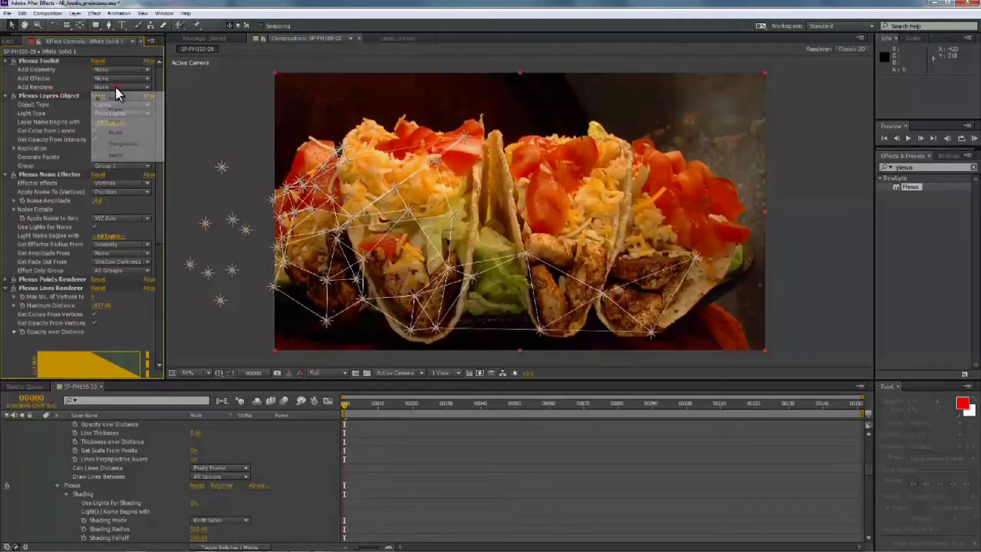
left_click(114, 133)
left_click_drag(158, 169, 149, 325)
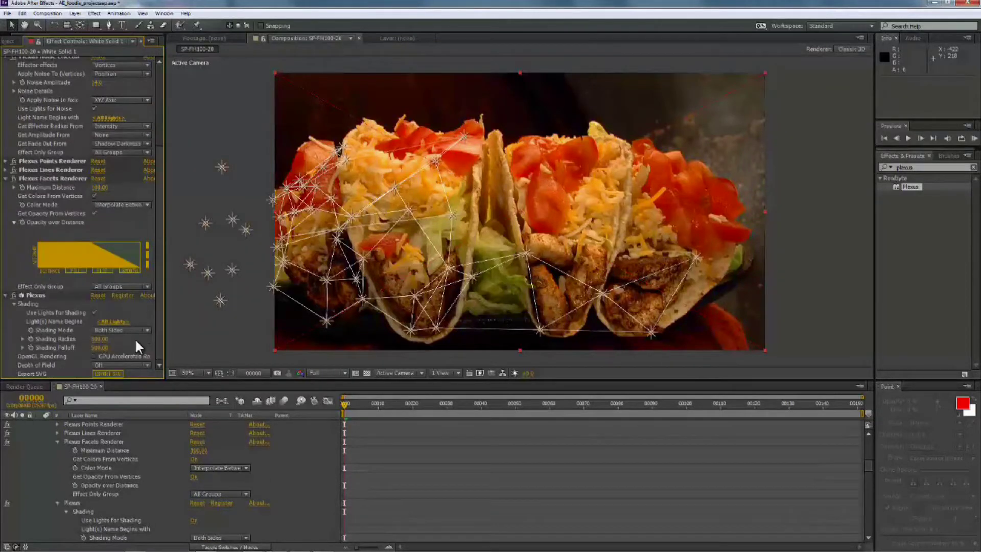
left_click_drag(99, 188, 309, 197)
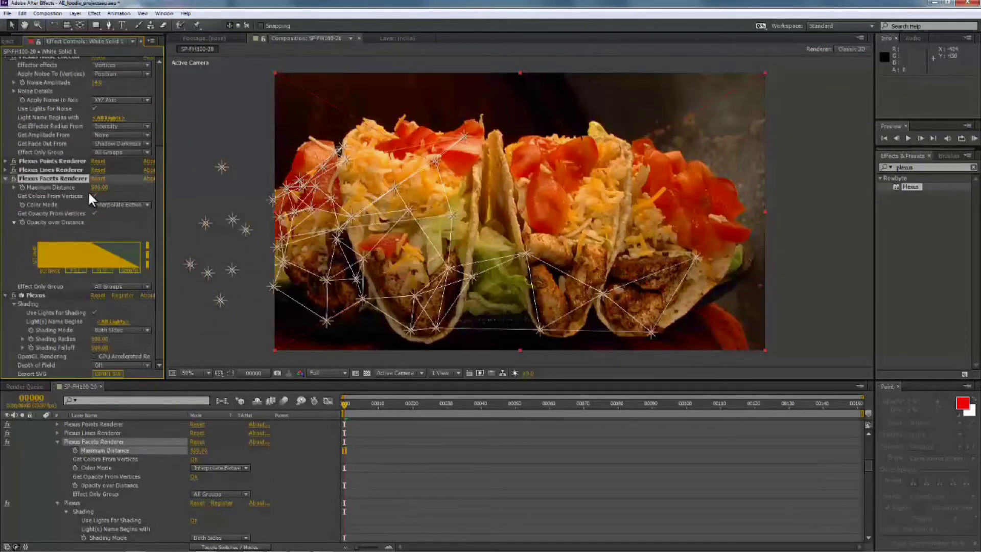
Keyframe the Plexus Lines Renderer's maximum number of vertices to rise from a lower value at frame 0 to a higher one at frame 150
left_click_drag(360, 410, 884, 386)
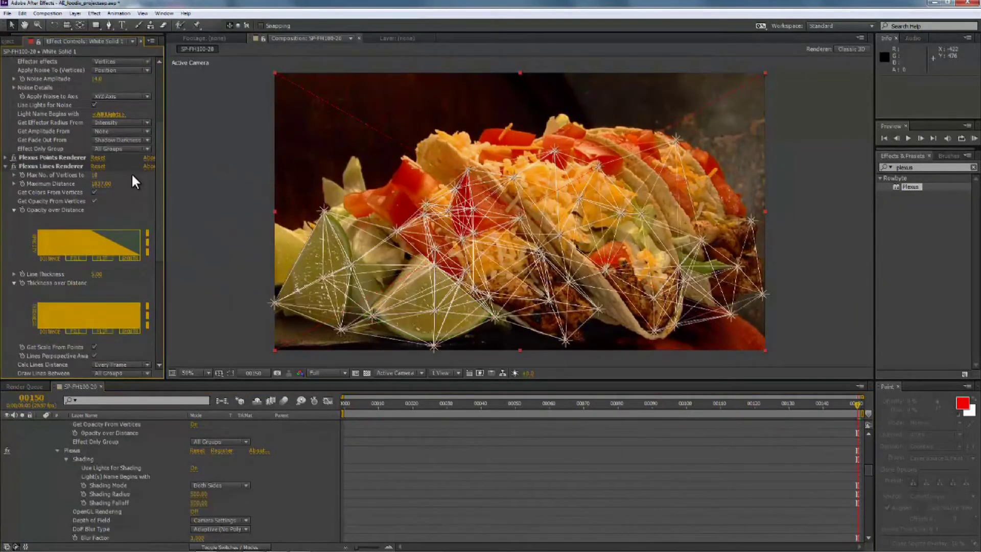
left_click(56, 166)
left_click_drag(857, 409, 344, 404)
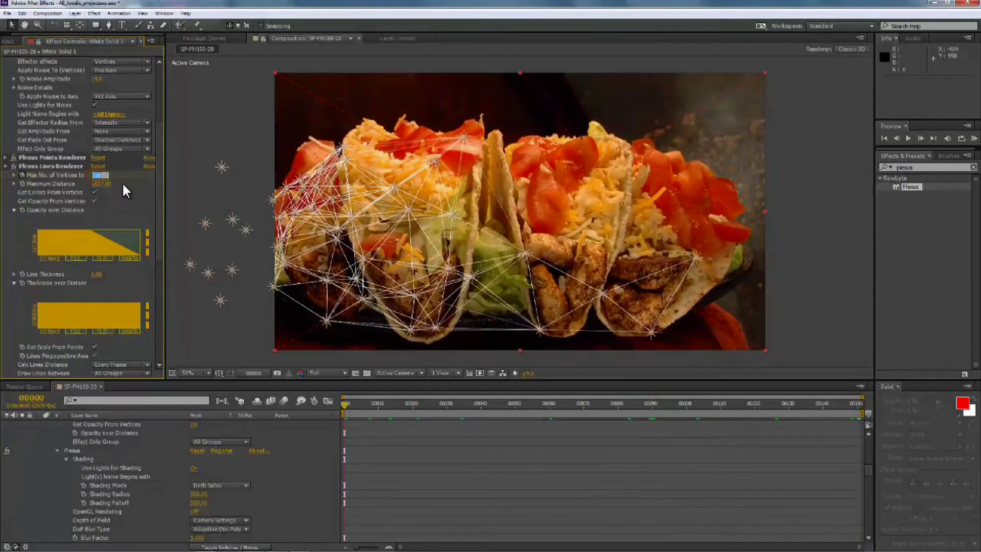
left_click_drag(141, 184, 109, 185)
left_click_drag(345, 404, 959, 409)
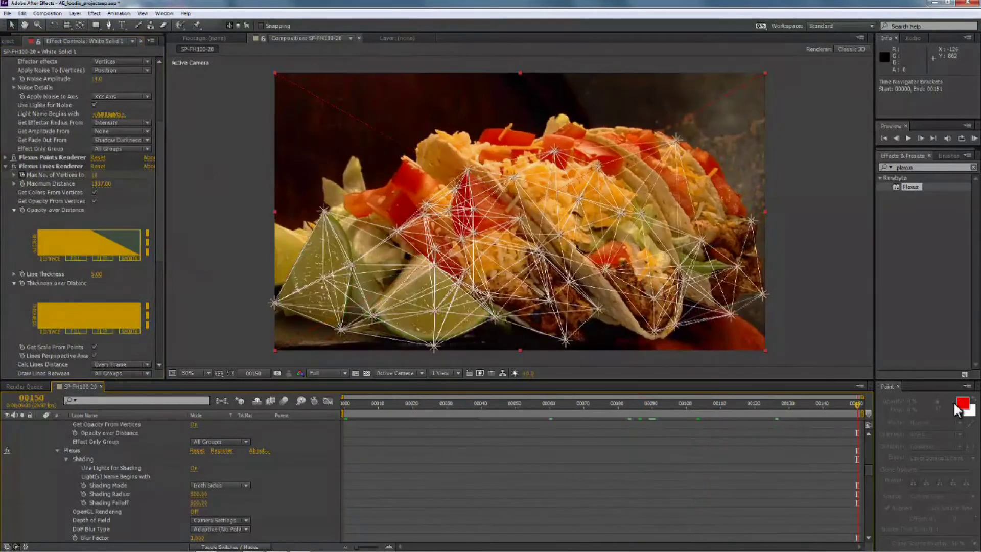
Keyframe the Plexus Lines Renderer's maximum distance with 2000 at frame 150, enter its value at frame 0, and preview the change
left_click(22, 183)
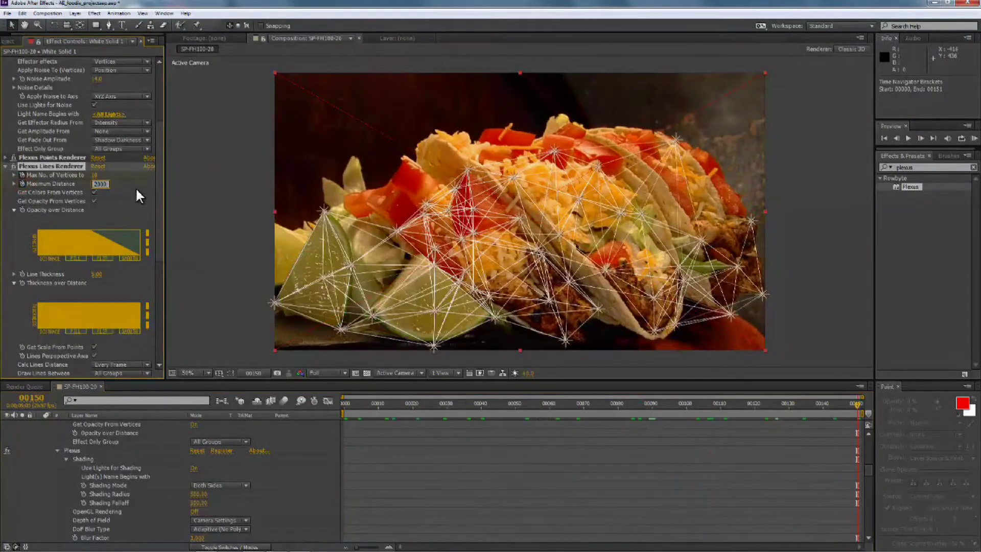
left_click(138, 194)
left_click_drag(710, 401, 252, 383)
left_click(106, 184)
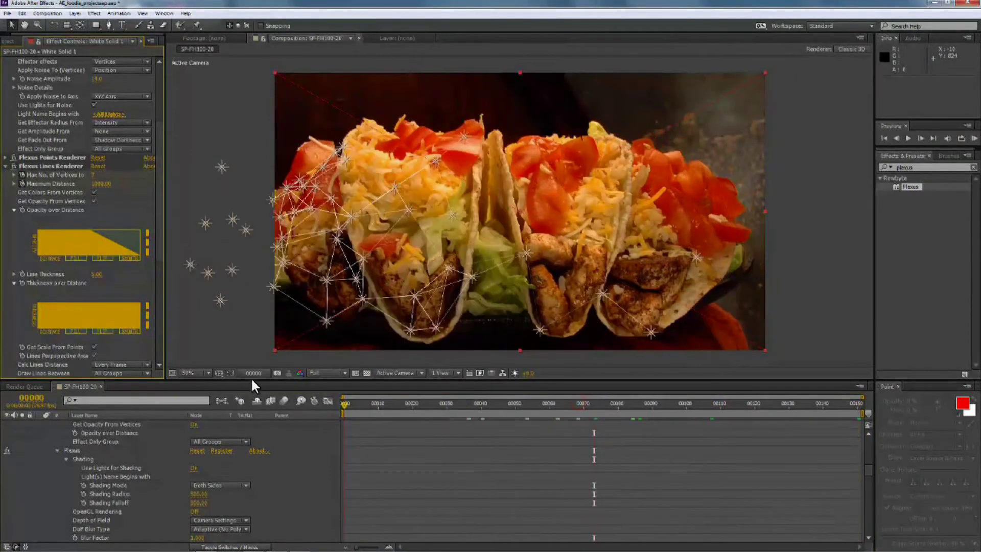
left_click(107, 185)
left_click(127, 185)
left_click_drag(352, 407, 583, 451)
key("space")
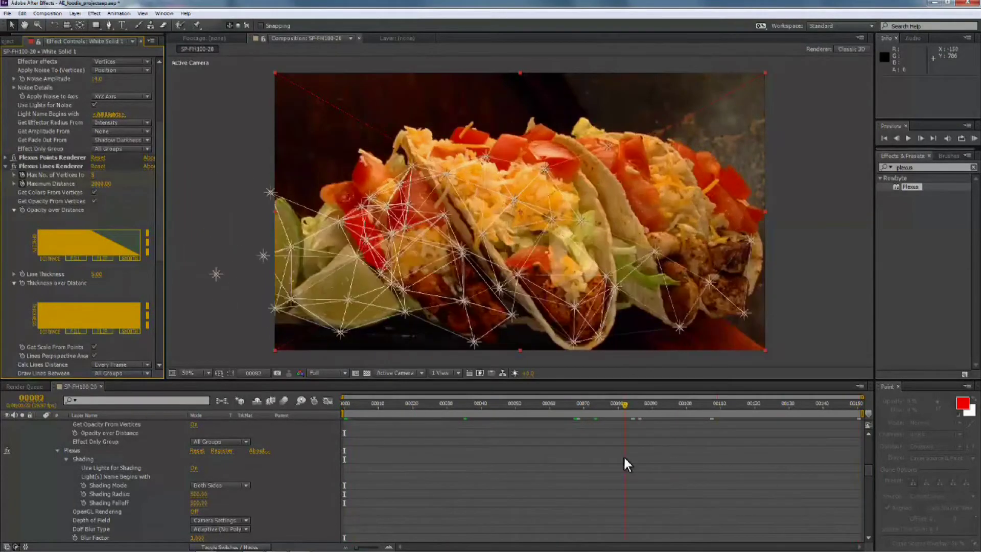
Enter a new maximum number of vertices for the Plexus lines at frame 73 and check the network through frame 150
left_click(93, 175)
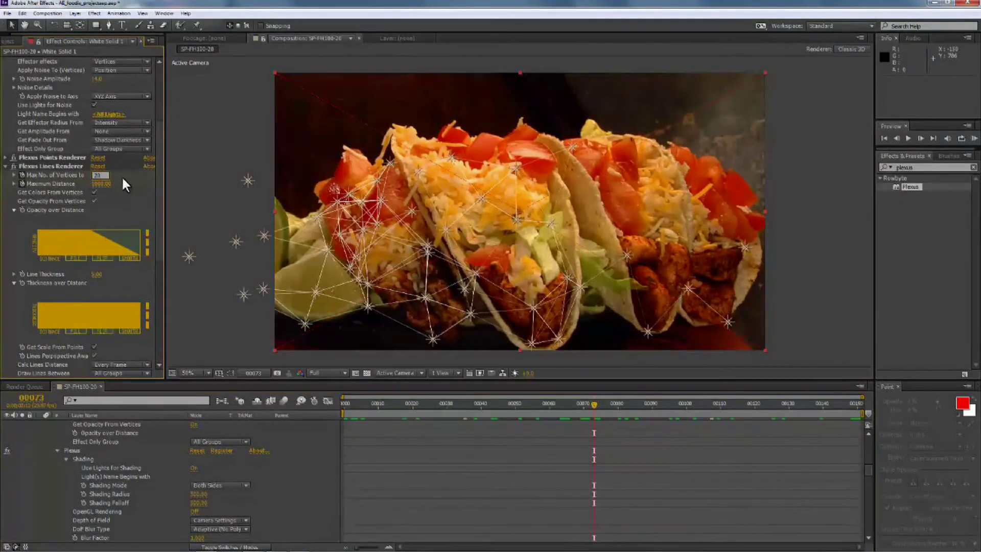
key("Return")
left_click_drag(346, 403, 904, 431)
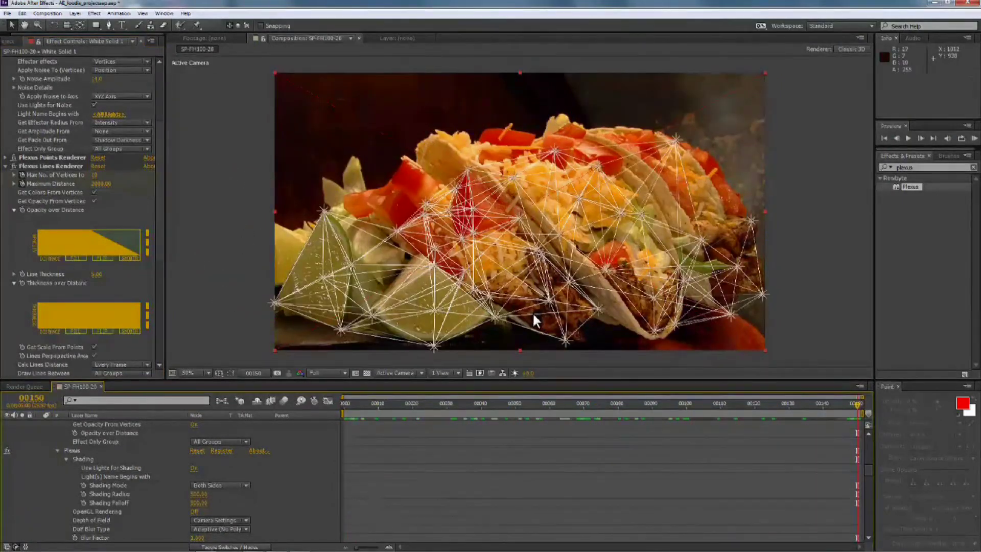
left_click(220, 260)
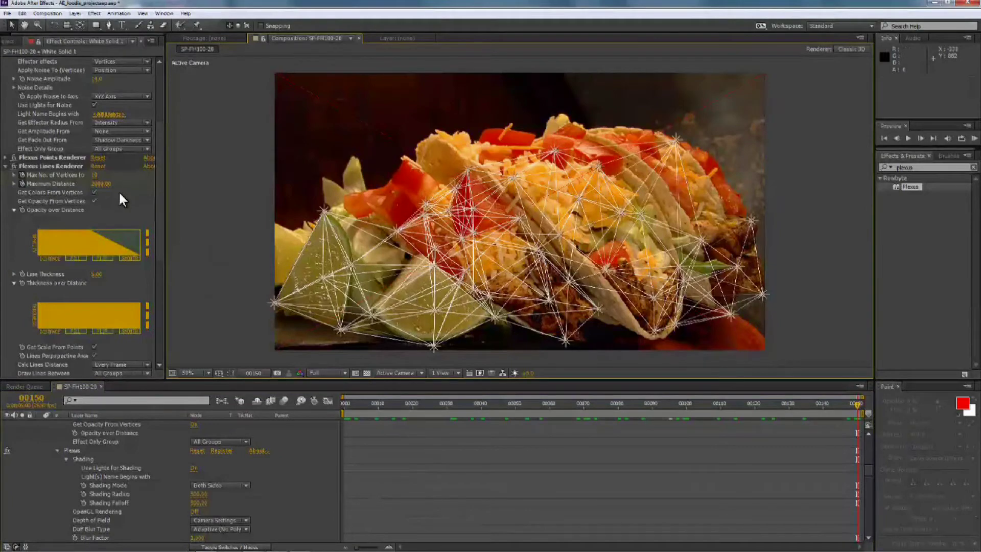
Keyframe the Plexus Noise Effector's noise amplitude from 0 at frame 0 to about 1600 at frame 150
scroll(118, 191, "up", 6)
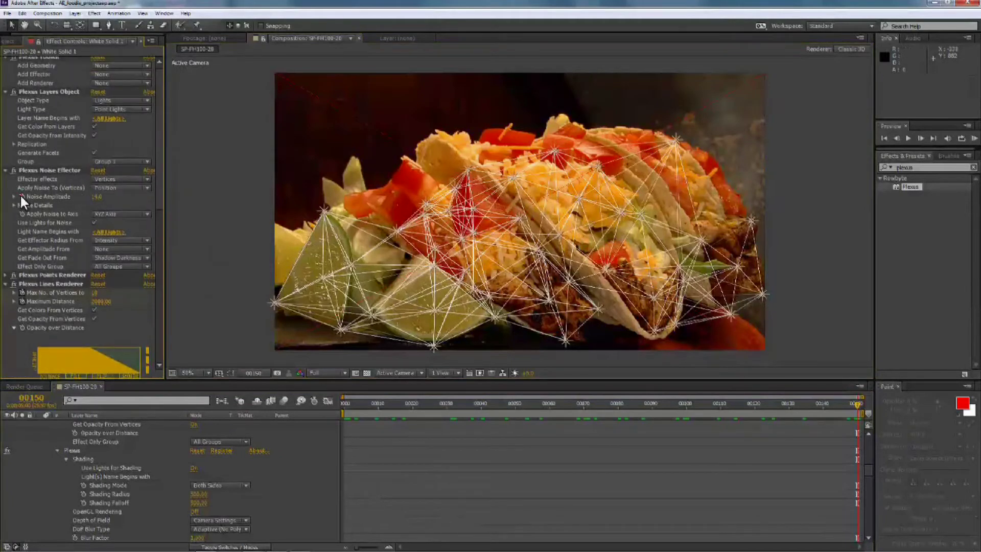
left_click(22, 196)
left_click_drag(96, 198, 932, 276)
left_click_drag(732, 407, 199, 379)
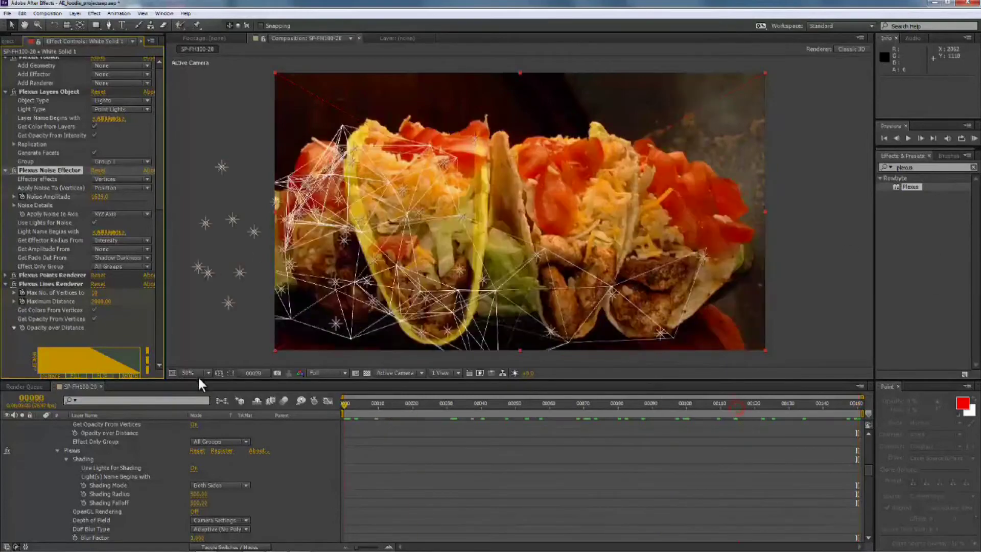
left_click_drag(102, 198, 2, 189)
left_click_drag(100, 197, 2, 182)
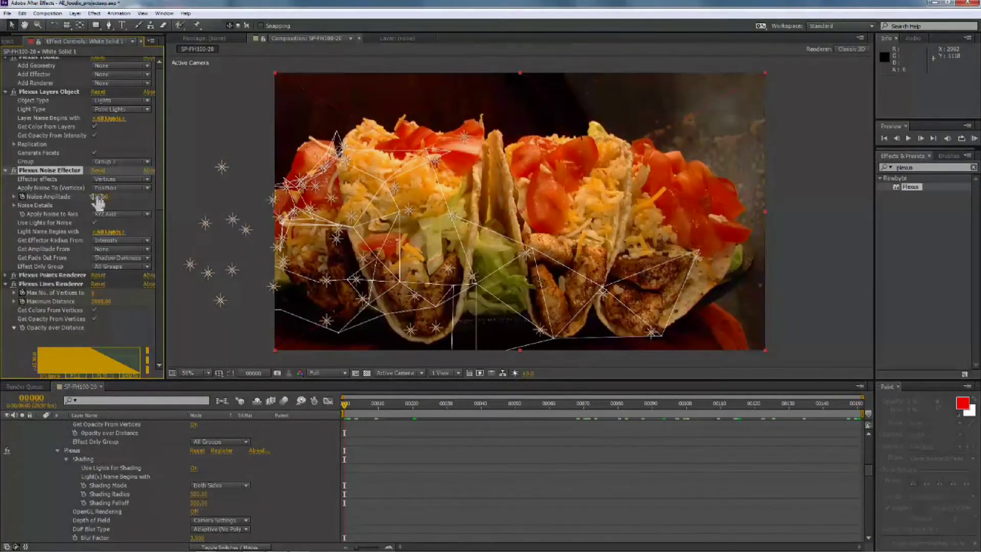
left_click(120, 199)
left_click_drag(350, 407, 598, 392)
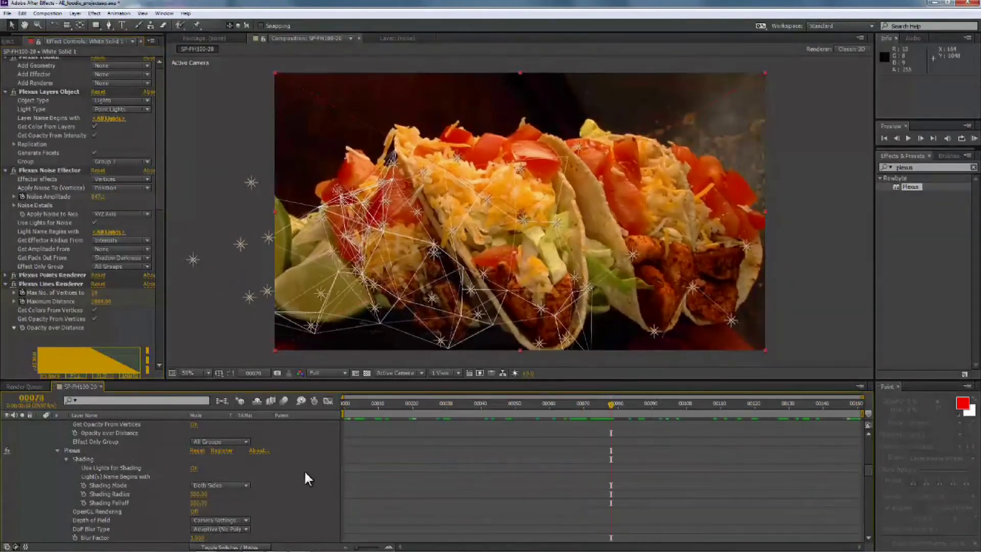
Set the White Solid 1 layer's blending mode to Soft Light and check the look back to frame 0
scroll(305, 475, "down", 4)
scroll(306, 474, "up", 10)
scroll(217, 444, "up", 2)
left_click(210, 424)
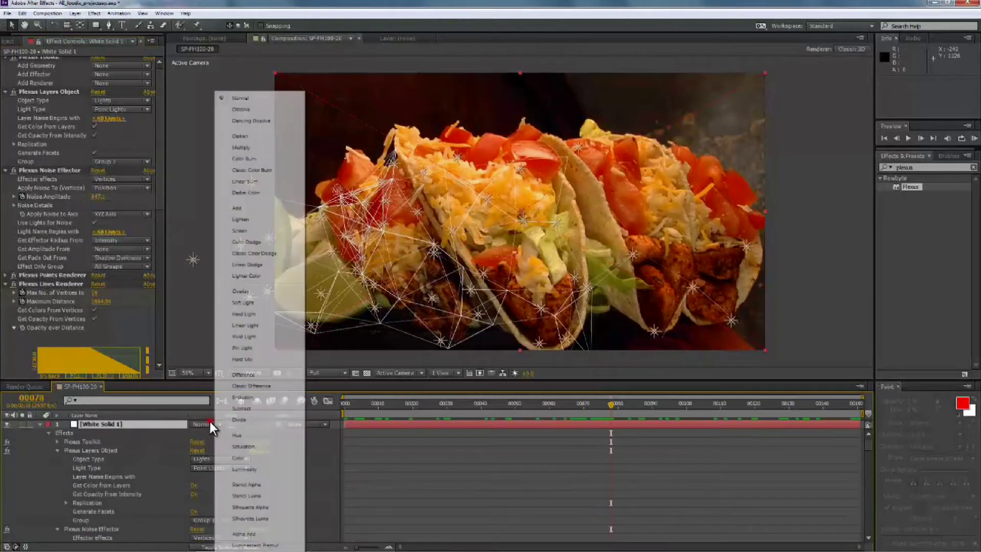
left_click(249, 303)
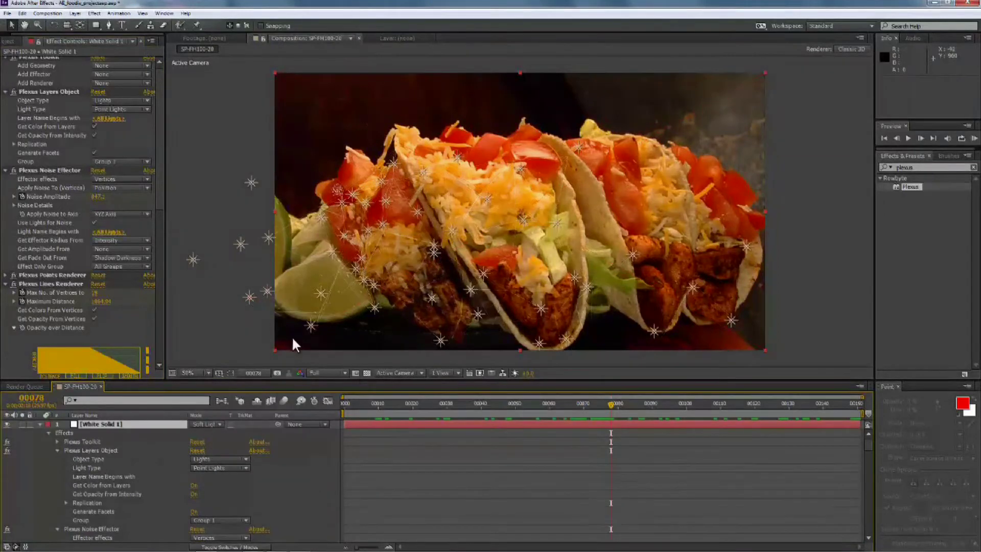
left_click_drag(424, 397, 333, 386)
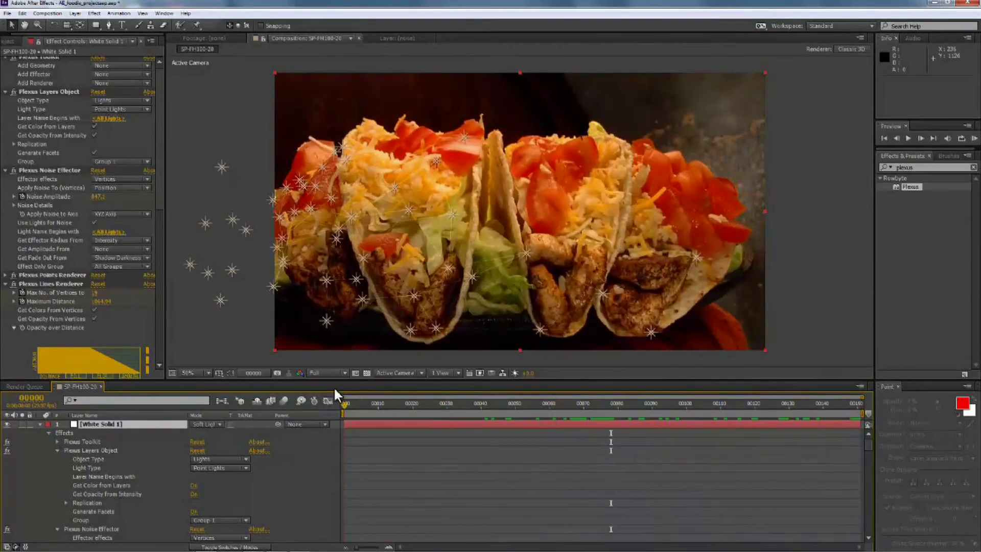
Try 15 as the Plexus Lines Renderer's maximum number of vertices at frame 0
left_click(213, 338)
scroll(122, 215, "up", 1)
mouse_move(159, 188)
left_mouse_down()
mouse_move(160, 198)
mouse_move(163, 189)
left_mouse_up()
scroll(161, 205, "down", 5)
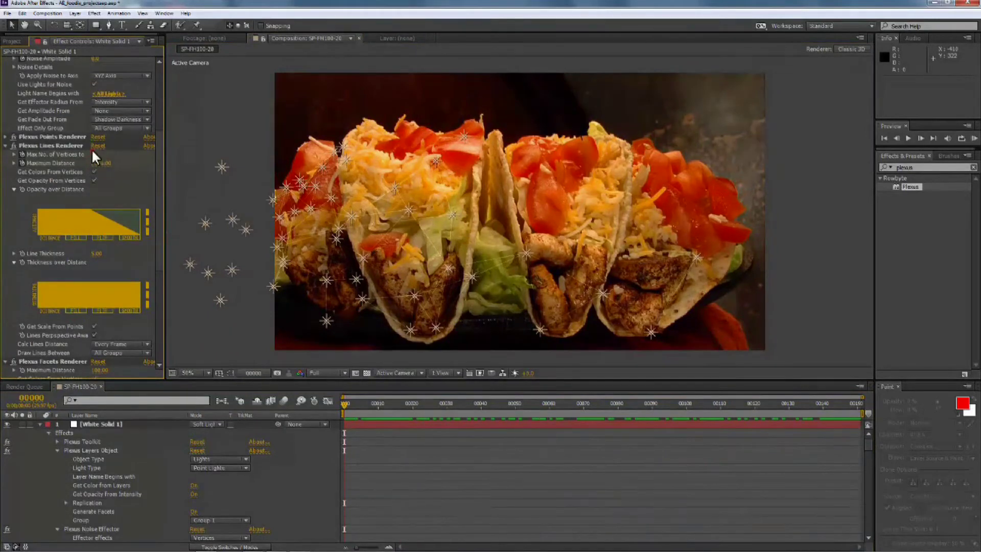
left_click(124, 159)
left_click(97, 155)
type("15")
left_click(118, 157)
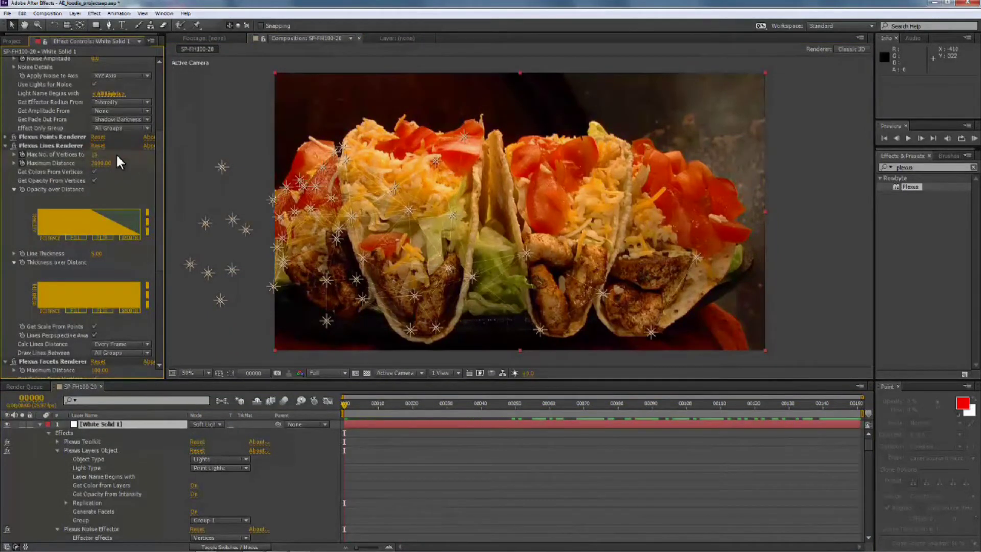
Set the Plexus Lines Renderer's maximum number of vertices to 5 at frame 0 and its line thickness to 10
left_click(96, 155)
type("5")
left_click(146, 163)
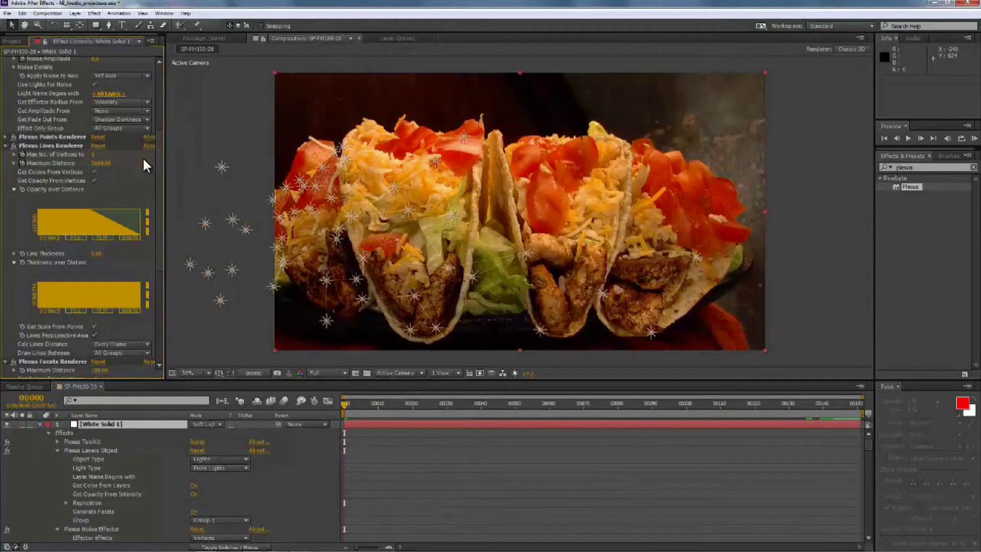
left_click_drag(159, 175, 159, 187)
left_click(98, 228)
type("10")
left_click(130, 235)
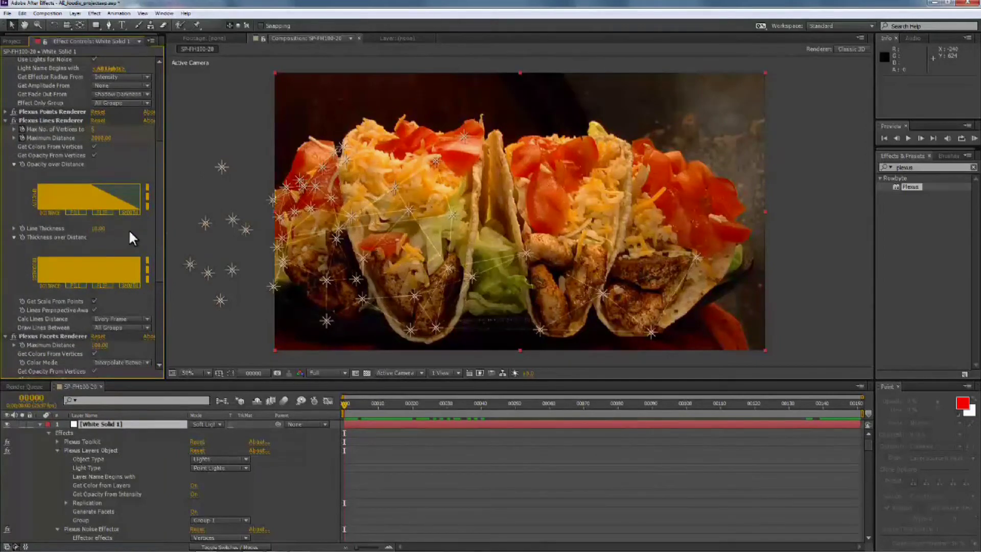
Preview the animated Plexus network over the taco footage
left_click_drag(380, 404, 460, 417)
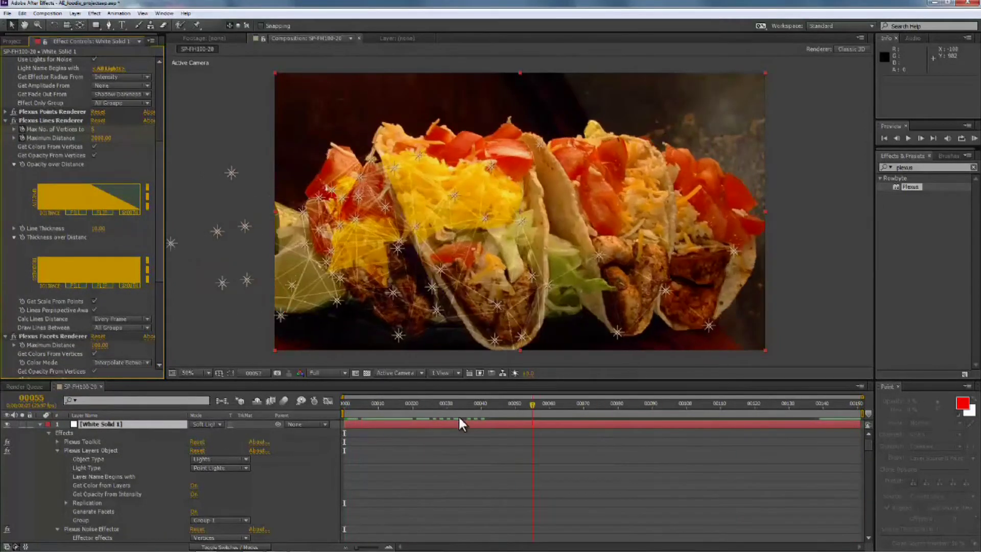
key("space")
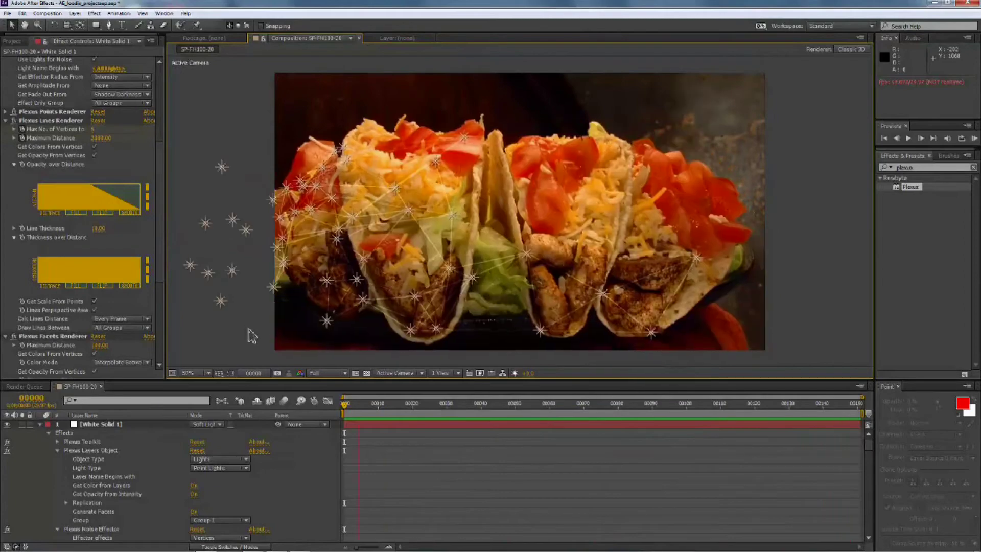
key("space")
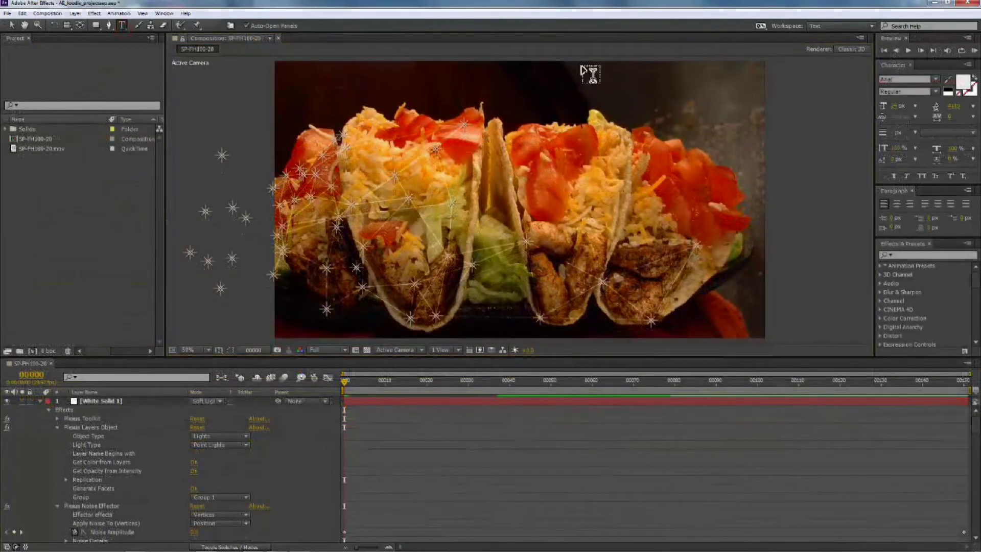
Create a paragraph text box over the two rear tacos, paste the taco nutrition text into it, and enlarge the "Taco" heading to 36 px
left_click_drag(582, 67, 756, 330)
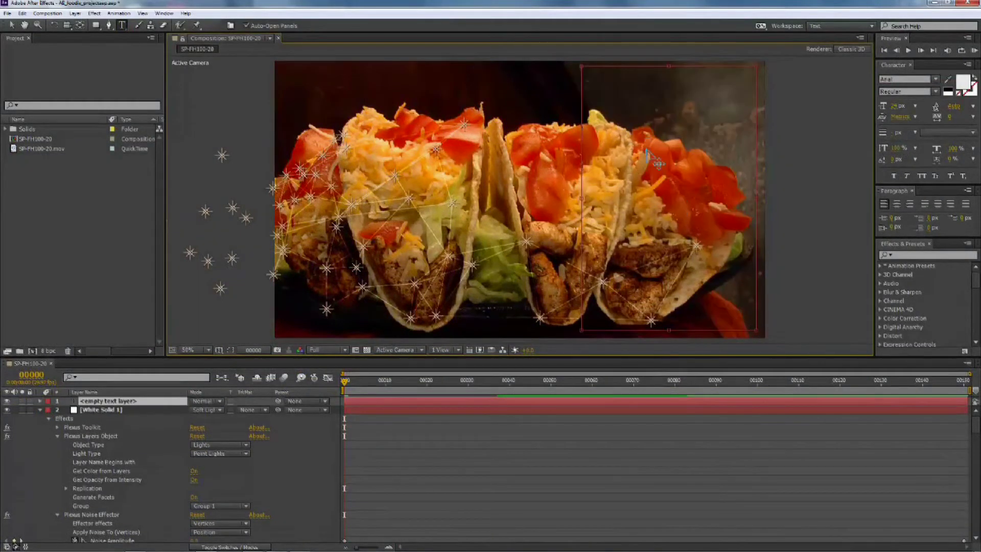
key("ctrl+v")
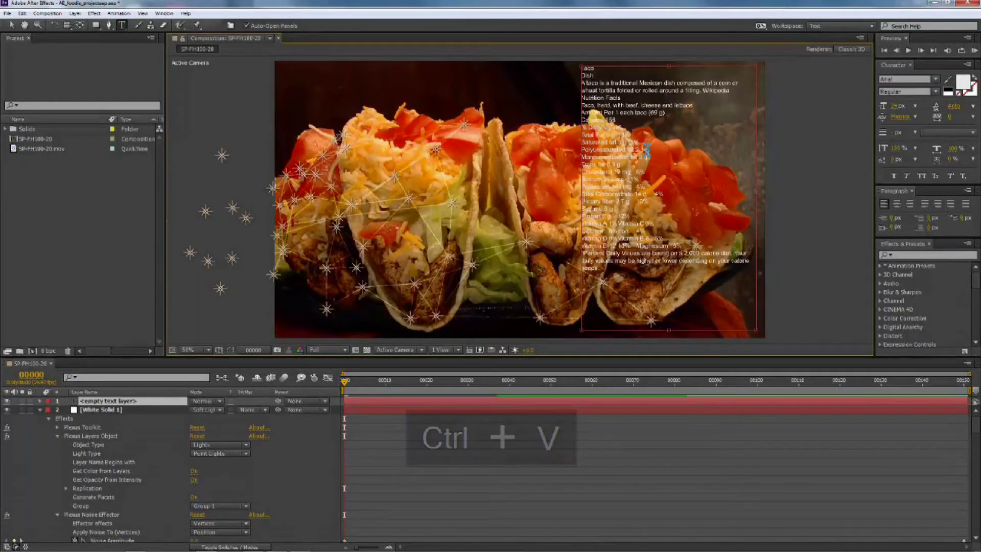
left_click_drag(597, 70, 574, 78)
left_click(916, 106)
left_click(917, 229)
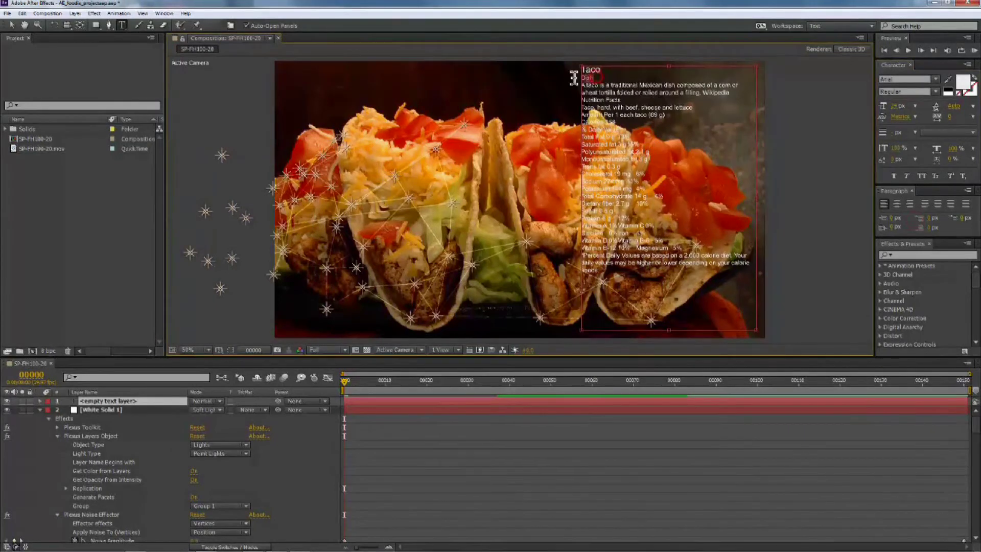
Remove the word "Dish" below the heading and replace "beef" with "chicken" in the taco description
key("BackSpace")
double_click(634, 108)
key("BackSpace")
type("chicken")
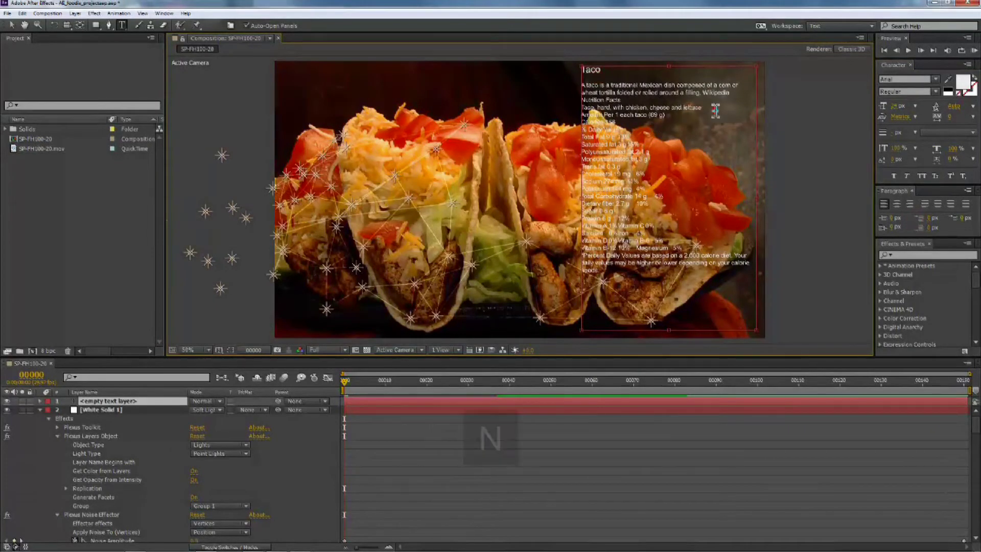
Add blank lines before the amount line and the footnote, and right-align the nutrition values
left_click(715, 111)
key("Return")
left_click(690, 256)
key("Return")
left_click(912, 211)
left_click_drag(582, 107, 616, 287)
left_click(910, 203)
left_click(659, 161)
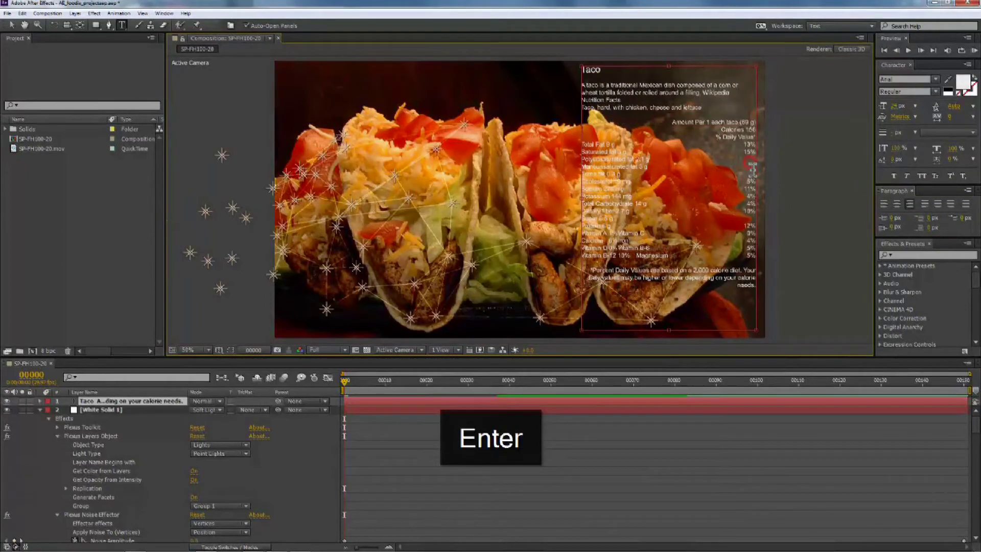
Enlarge the nutrition text block to fill its part of the frame, undoing accidental layer changes
key("ctrl+z")
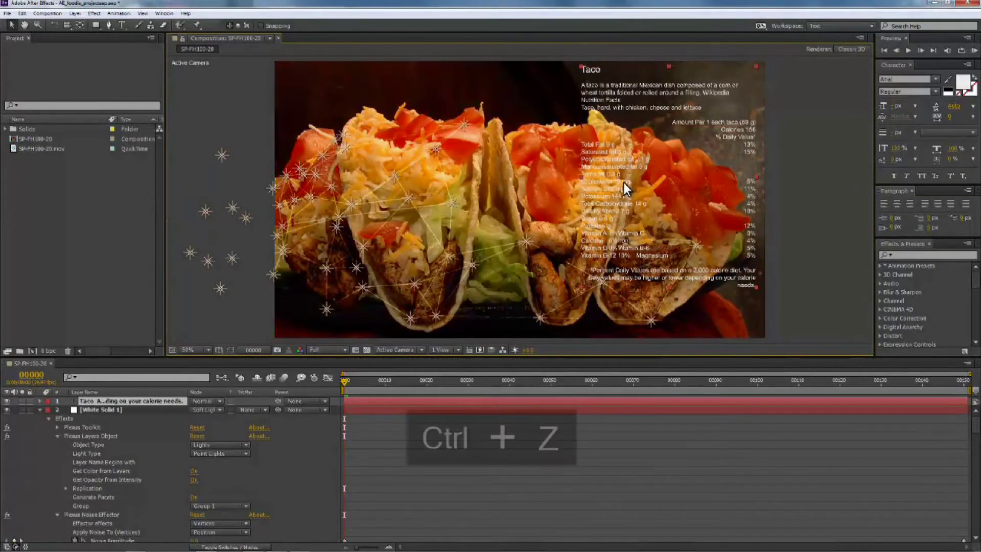
key("ctrl+z")
key("ctrl+z")
key("ctrl+z")
key("ctrl+z")
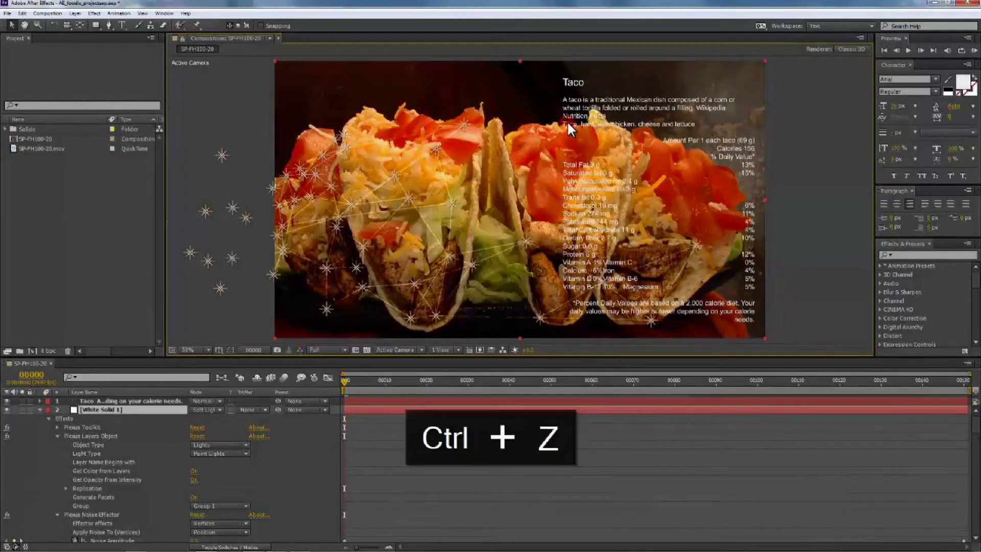
key("ctrl+z")
key("ctrl+z")
Insert a blank line before "Nutrition Facts" and delete the word "Wikipedia" from the description
key("Return")
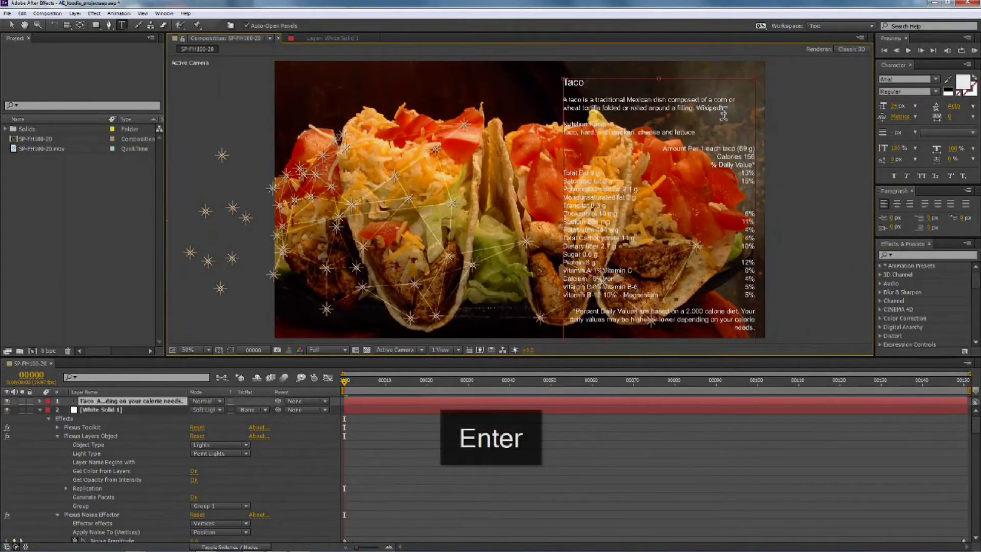
key("BackSpace")
key("BackSpace")
key("BackSpace")
key("BackSpace")
key("BackSpace")
key("BackSpace")
key("BackSpace")
key("BackSpace")
key("BackSpace")
Left-align the "Percent Daily Values" footnote paragraph
left_click_drag(572, 311, 756, 328)
left_click(884, 203)
left_click(601, 172)
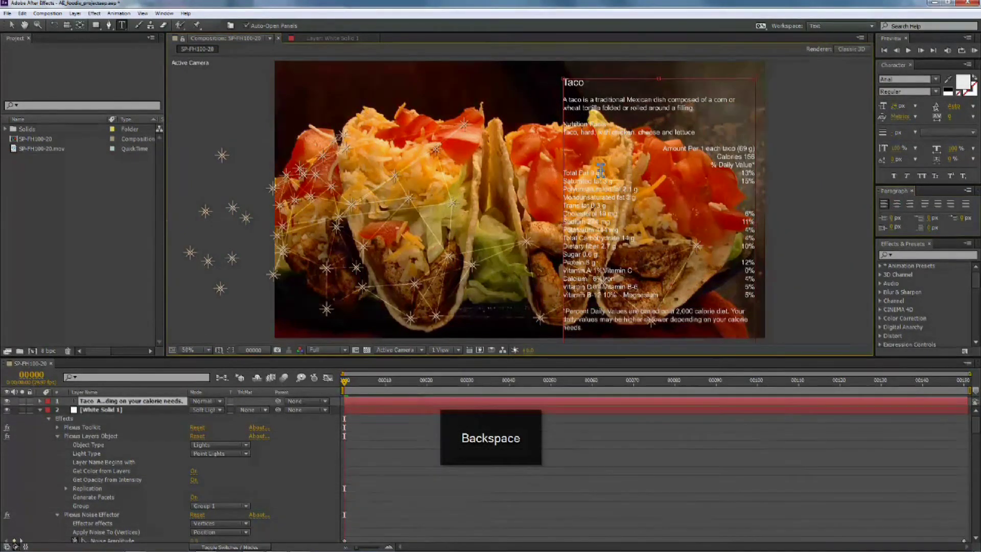
Make the two Nutrition Facts lines and the "Taco" heading bold, and set the heading size to 48 px
left_click_drag(696, 133, 553, 122)
left_click(935, 91)
left_click(911, 137)
left_click_drag(586, 83, 563, 83)
left_click(935, 91)
left_click(911, 137)
left_click(915, 106)
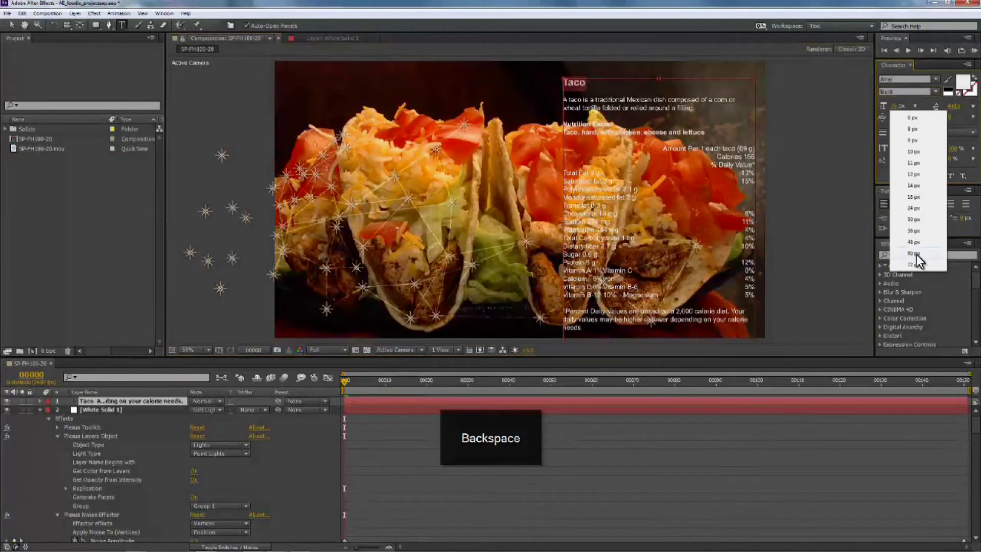
left_click(913, 242)
Nudge the nutrition text layer slightly upward in the frame
left_click(11, 25)
key("Up")
key("Up")
key("Up")
key("Up")
key("Up")
key("Up")
key("Up")
key("Up")
key("Up")
key("Up")
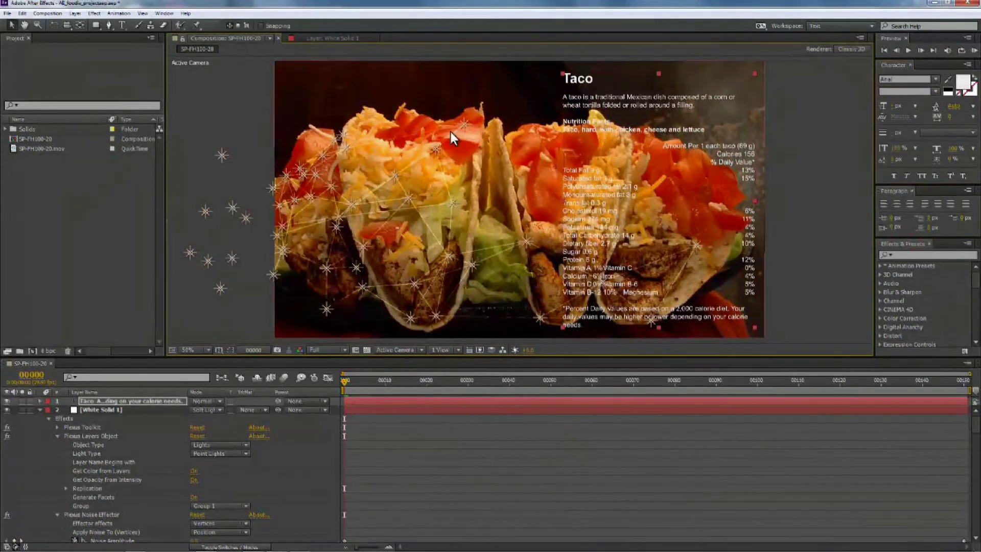
Create a black solid named Black Solid 1 and narrow it to a full-height column over the nutrition text
left_click(72, 12)
mouse_move(192, 27)
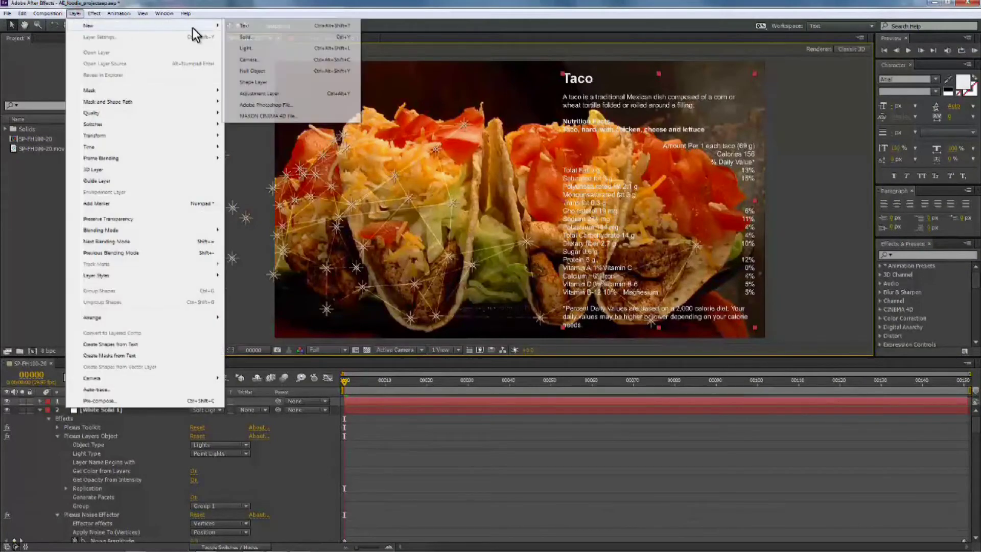
left_click(259, 34)
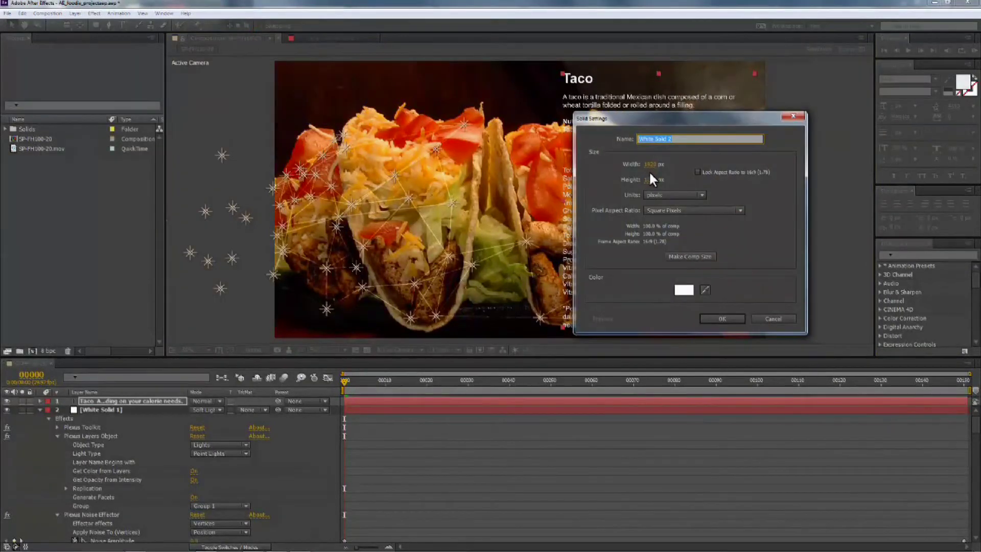
left_click(689, 287)
left_click_drag(602, 207, 475, 230)
left_click(735, 90)
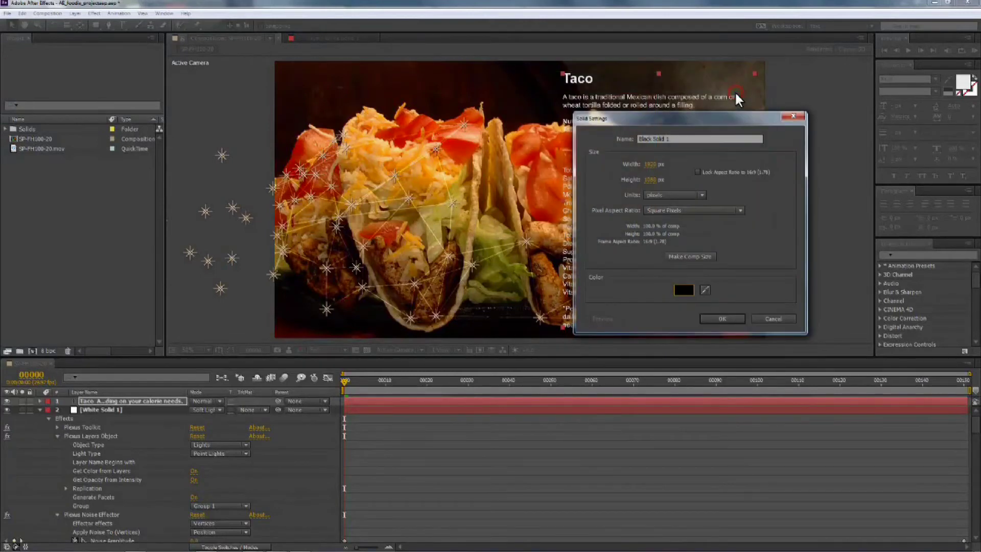
left_click(723, 316)
left_click_drag(276, 200, 421, 204)
left_click_drag(547, 145, 681, 135)
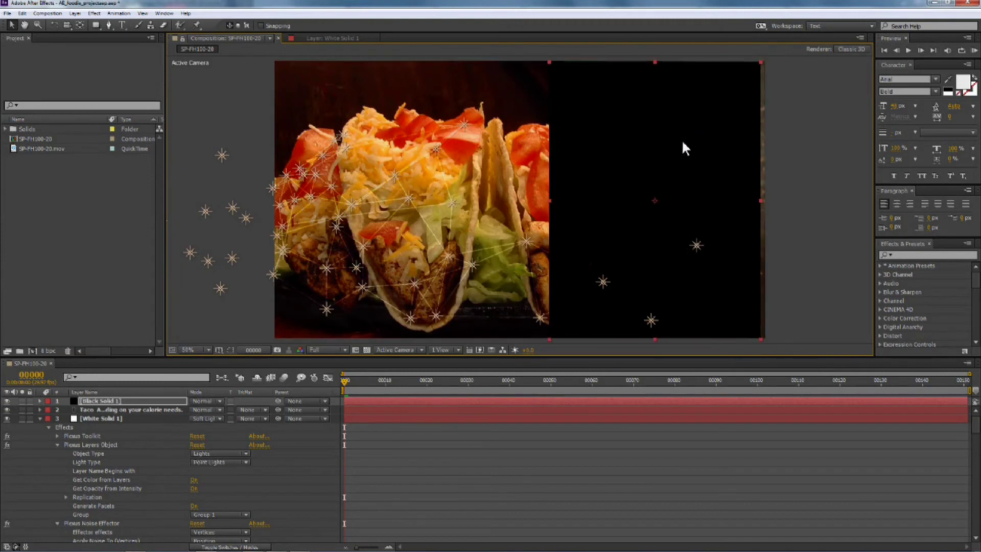
Set the Black Solid 1 layer's blending mode to Multiply and place it below the White Solid 1 layer
left_click(211, 402)
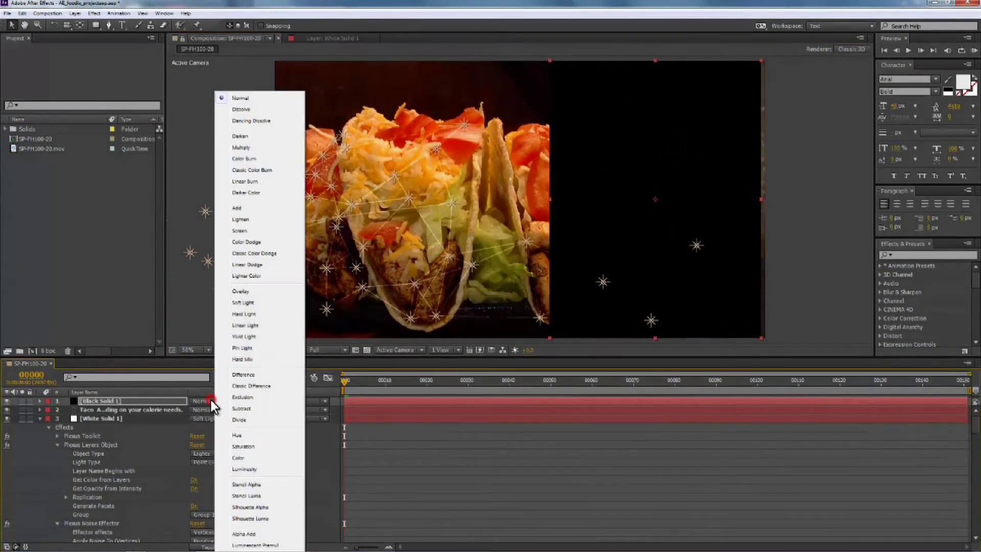
left_click(245, 148)
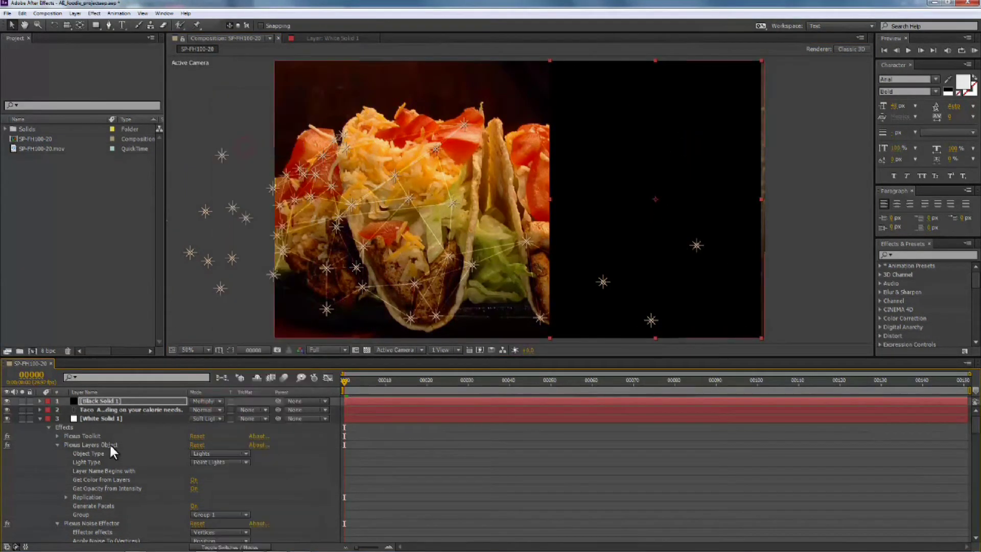
left_click(40, 418)
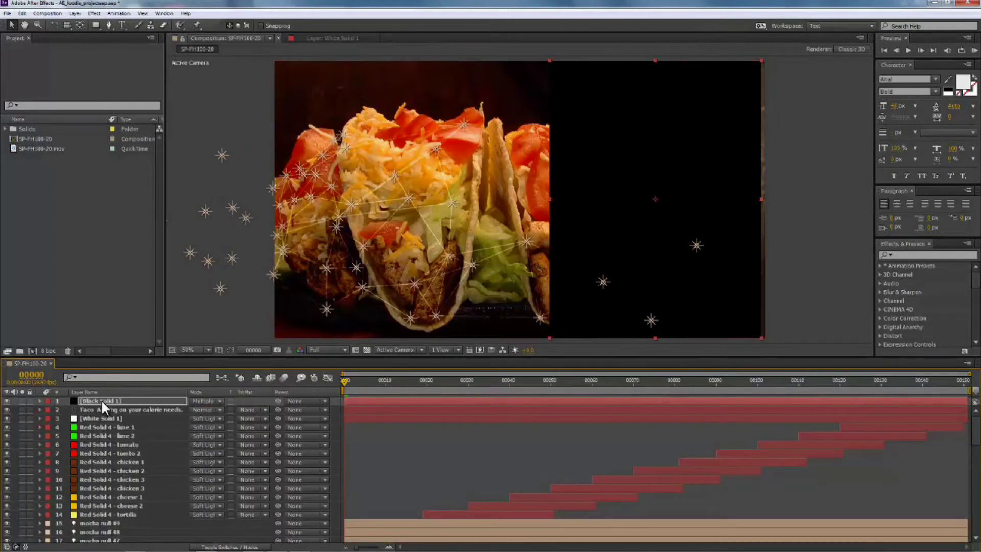
left_click_drag(103, 399, 112, 418)
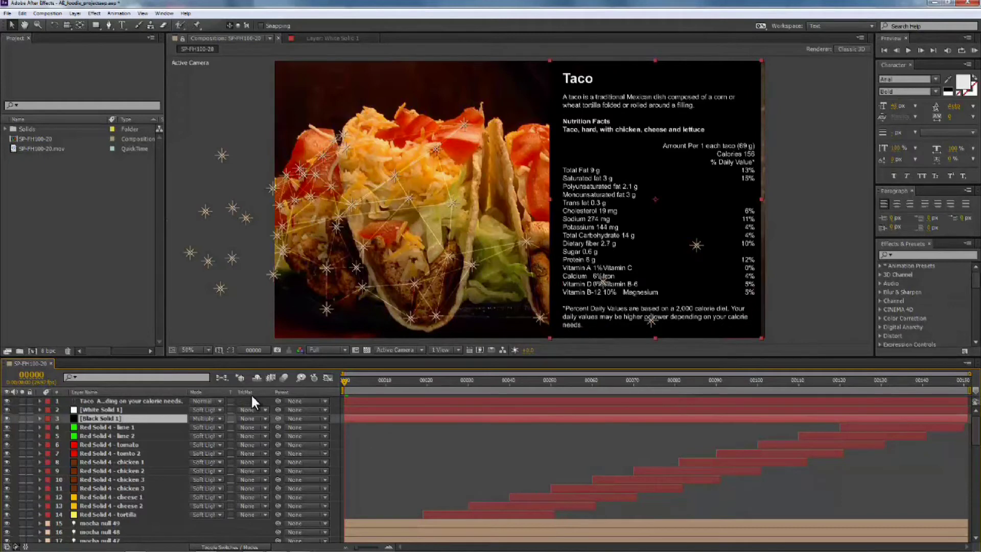
Try 15% opacity on the Black Solid 1 layer, and set it to 45%
left_click(202, 418)
left_click(40, 419)
left_click(49, 427)
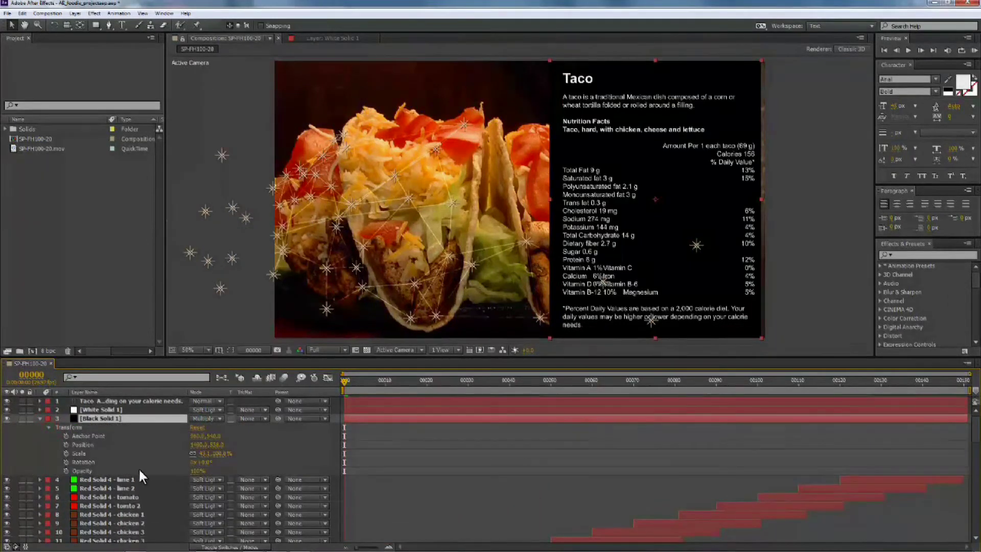
type("15")
key("Return")
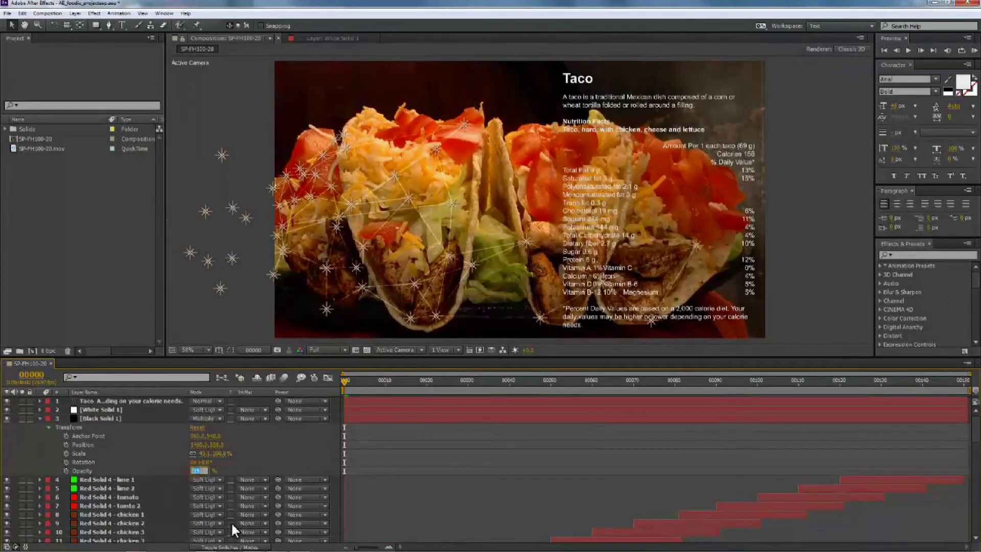
type("45")
key("Return")
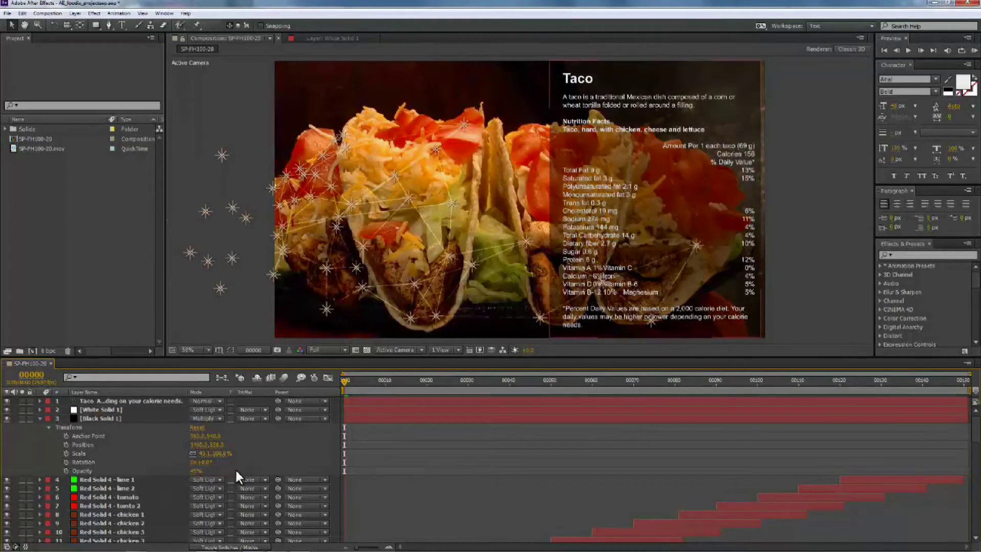
Undo the accidental text layer change, and widen and nudge Black Solid 1 to reach the frame's right edge
left_click(750, 128)
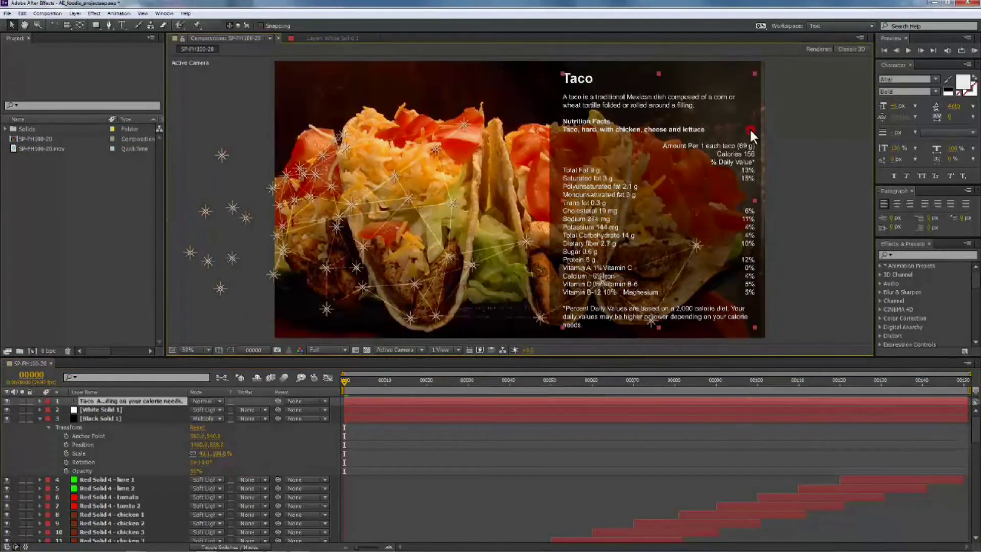
key("ctrl+z")
left_click_drag(761, 198, 766, 198)
key("Right")
key("Right")
key("Right")
key("Right")
key("Right")
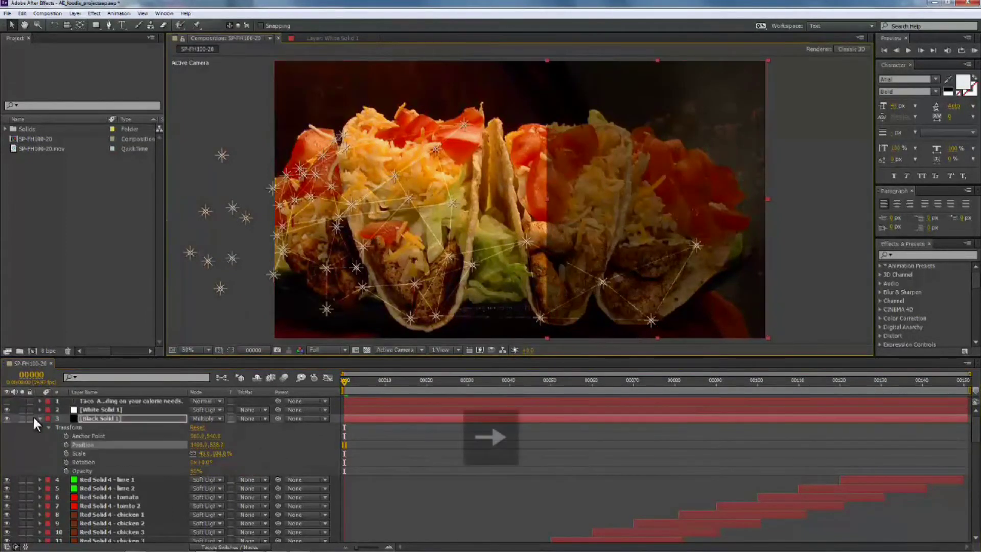
Show the nutrition text layer again and nudge the Black Solid 1 layer further to the right
left_click(7, 402)
left_click(106, 419)
key("Right")
key("Right")
key("Right")
key("Right")
key("Right")
key("Right")
key("Right")
key("Right")
left_click(225, 322)
Add a point text layer reading "Tomatos 25 calories" above the tomatoes on the front taco
left_click_drag(344, 381, 125, 98)
left_click(121, 25)
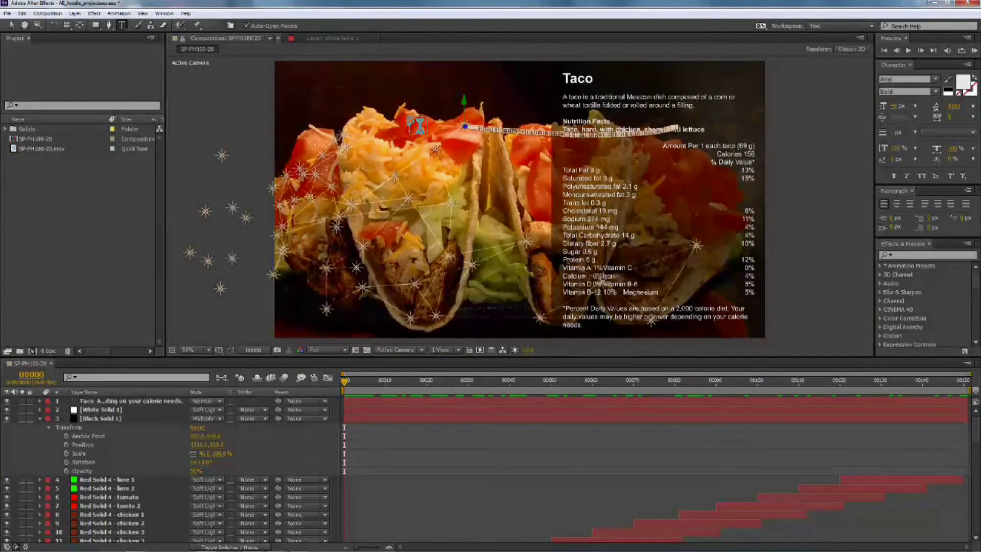
left_click(419, 125)
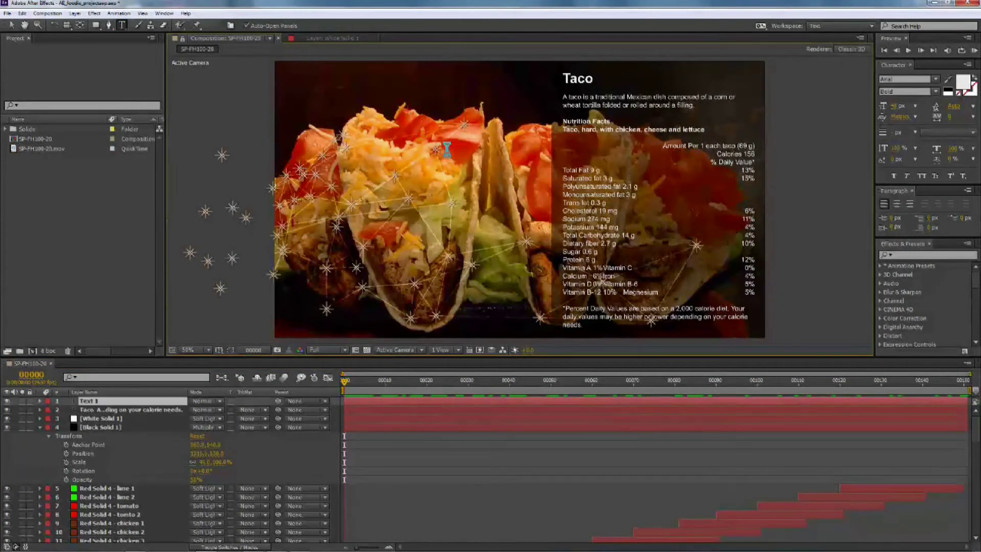
type("Tom")
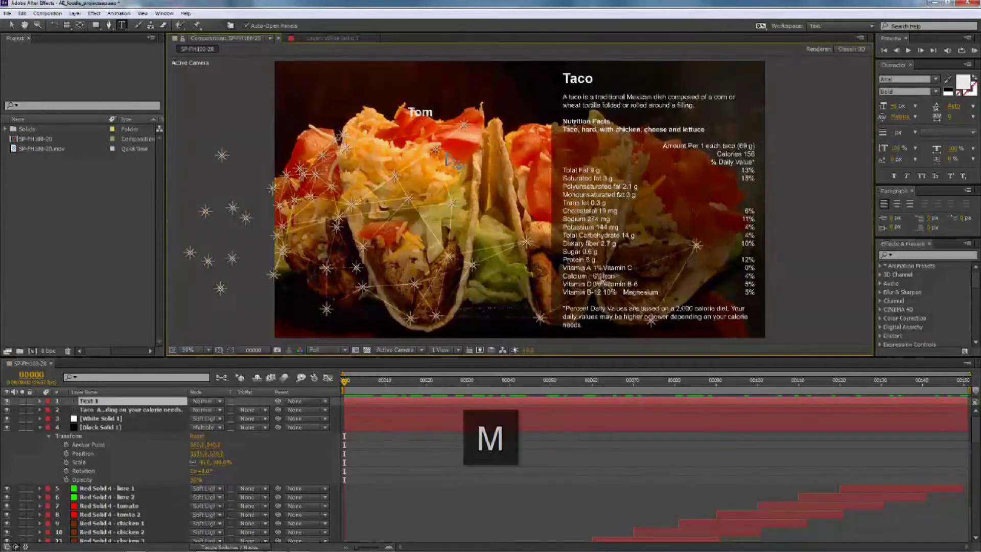
type("ato")
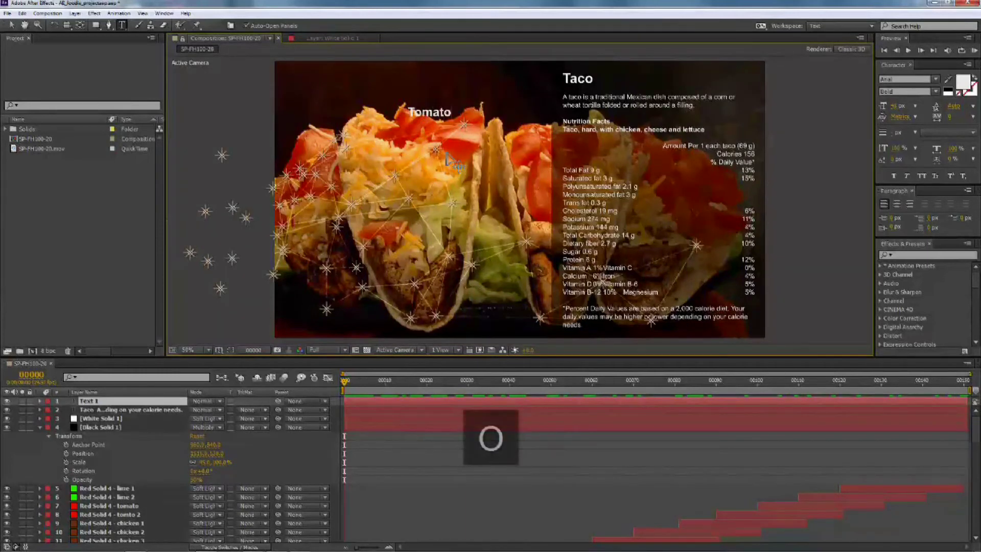
type("s")
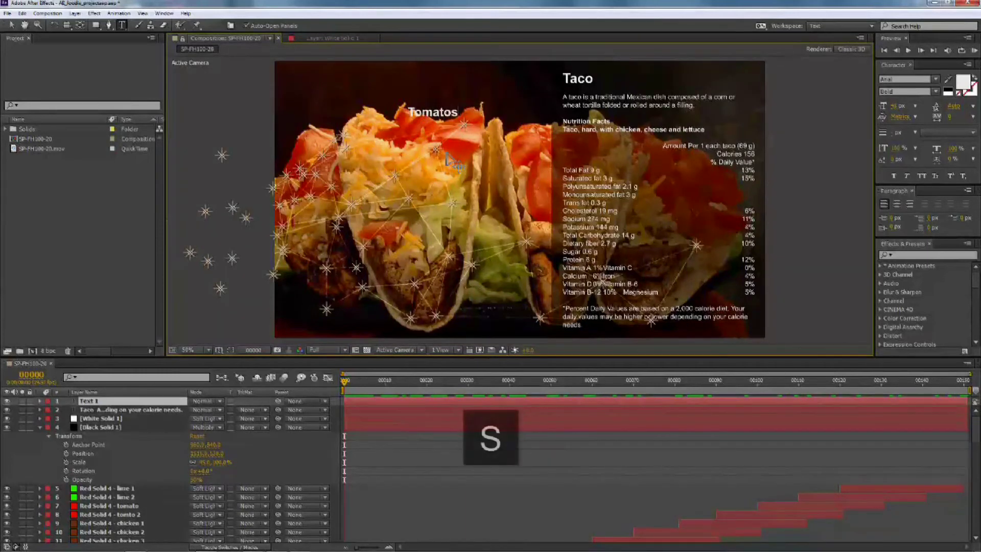
type(" 2")
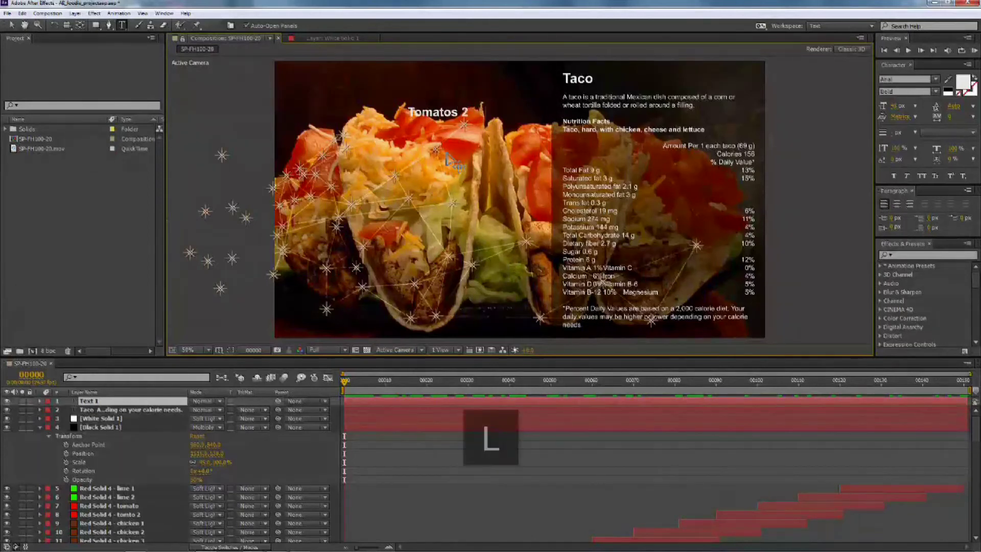
type("5 calories")
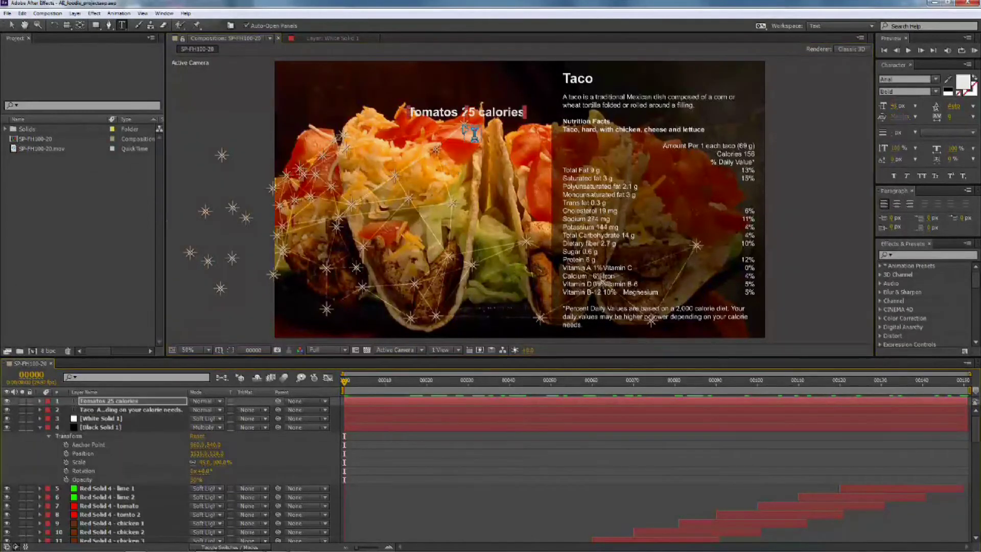
Locate the mocha null tracked to the tomatoes and parent the "Tomatos 25 calories" text layer to it
left_click(12, 25)
left_click(464, 126)
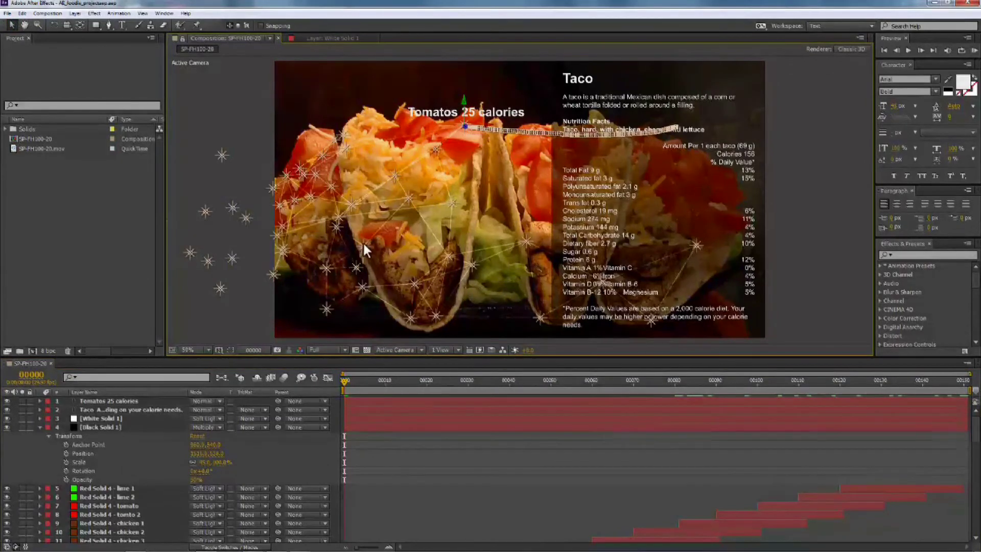
scroll(227, 438, "down", 6)
scroll(227, 437, "up", 6)
left_click_drag(278, 401, 94, 524)
left_click(100, 403)
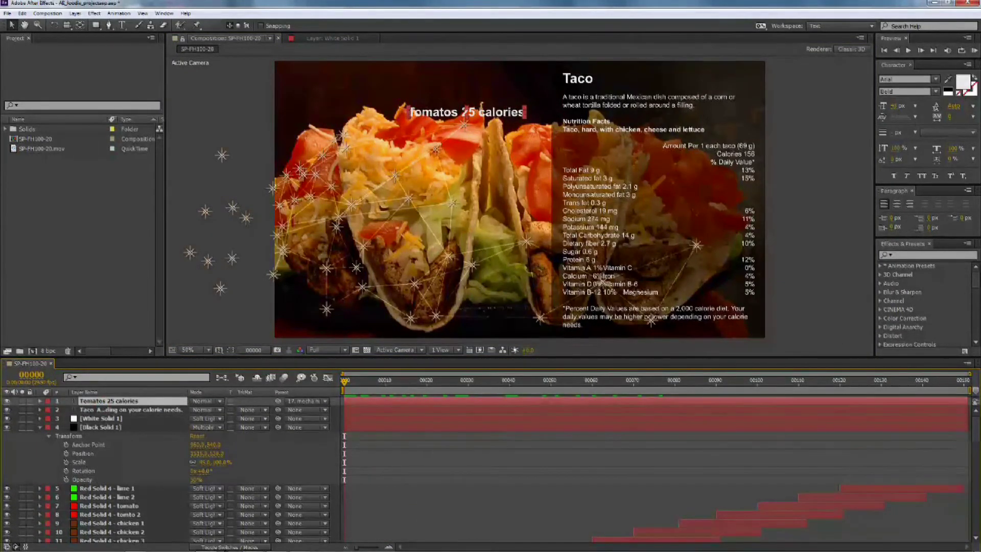
Turn the "Tomatos 25 calories" text into a 3D layer and check its motion along the timeline
left_click(223, 547)
left_click(247, 401)
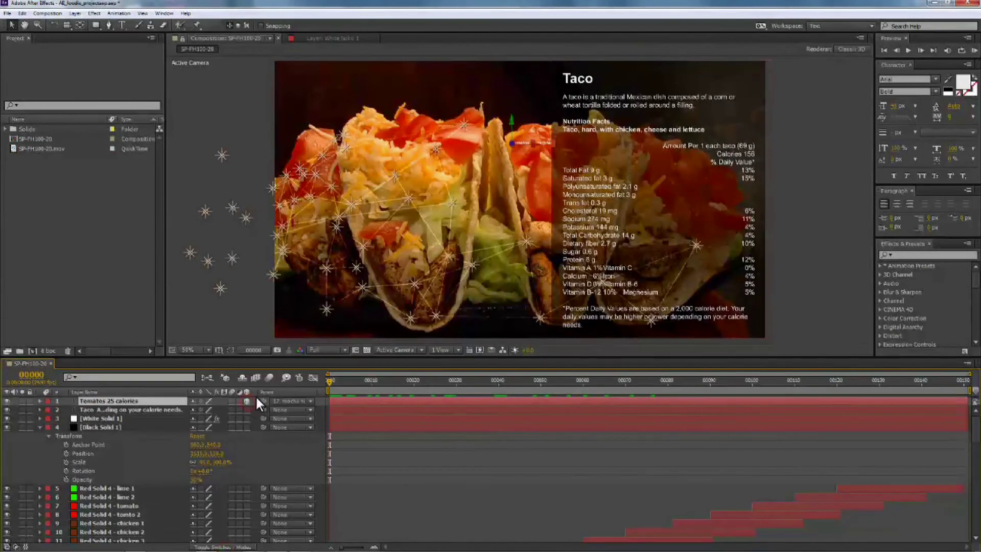
left_click_drag(379, 383, 298, 360)
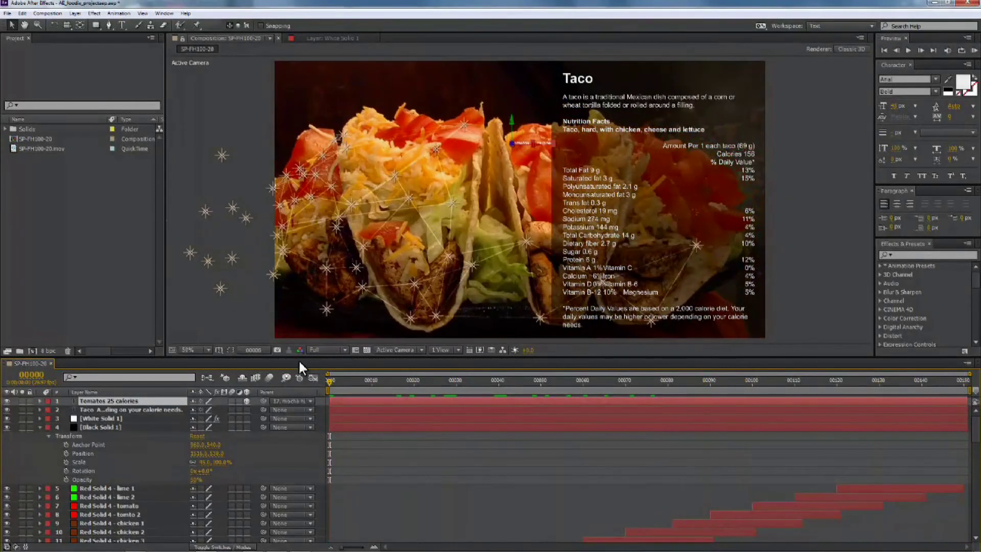
Enlarge the "Tomatos 25 calories" text, reposition it across the tomatoes on the front taco, and check its motion
left_click_drag(539, 144, 570, 106)
left_click(499, 137)
left_click(484, 144)
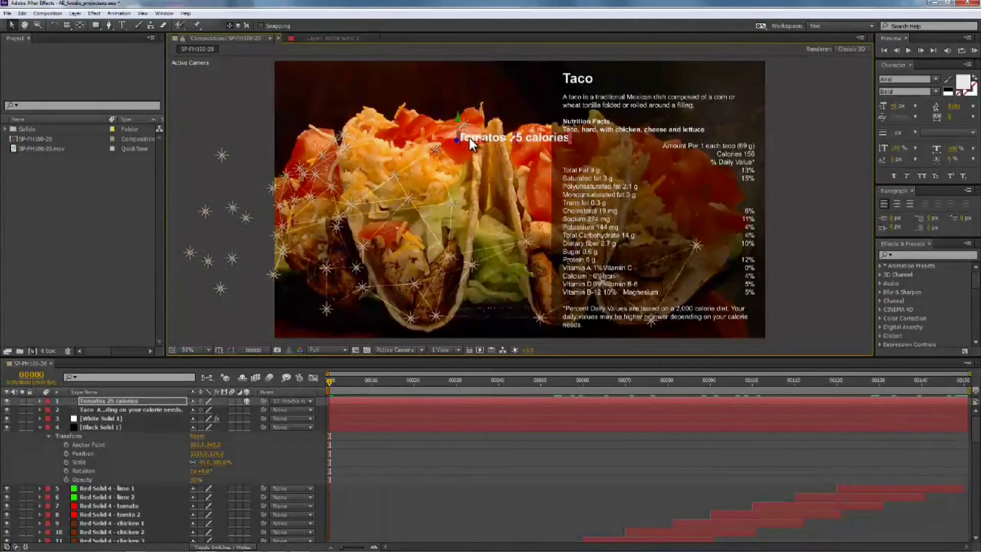
left_click_drag(494, 148, 453, 148)
left_click_drag(332, 383, 324, 349)
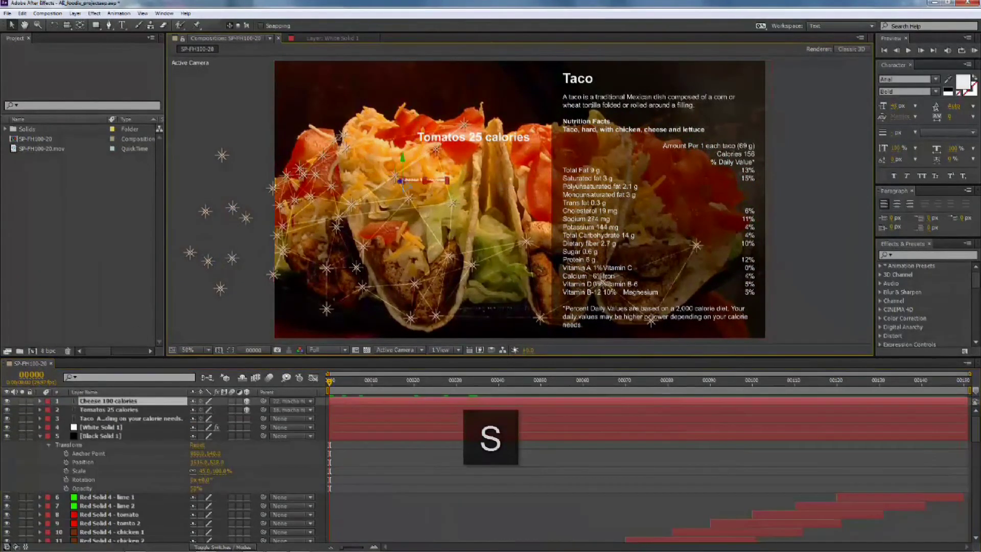
Add tracked 3D text labels reading "Tortilla 95 calories", "Chicken 75 calories" and "Limes 15 calories", parented to their matching mocha nulls
type("Tortilla 95 calories")
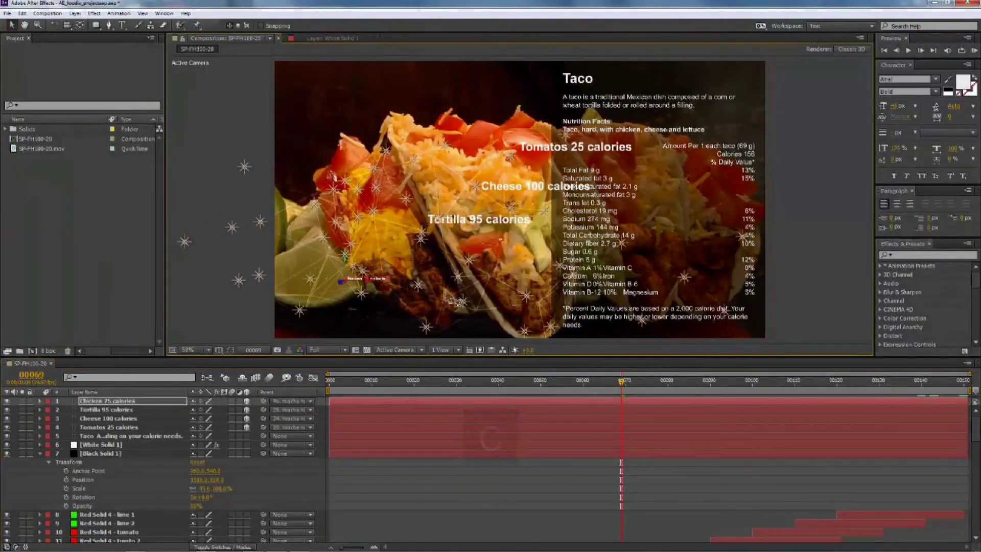
key("ctrl+z")
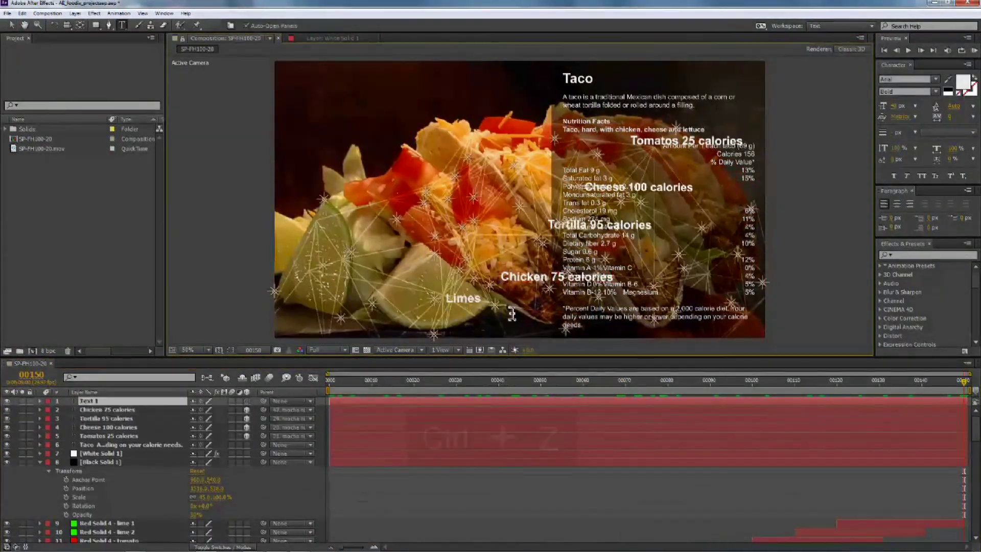
key("s")
Play back the composition to check how the five ingredient labels follow the tacos
key("space")
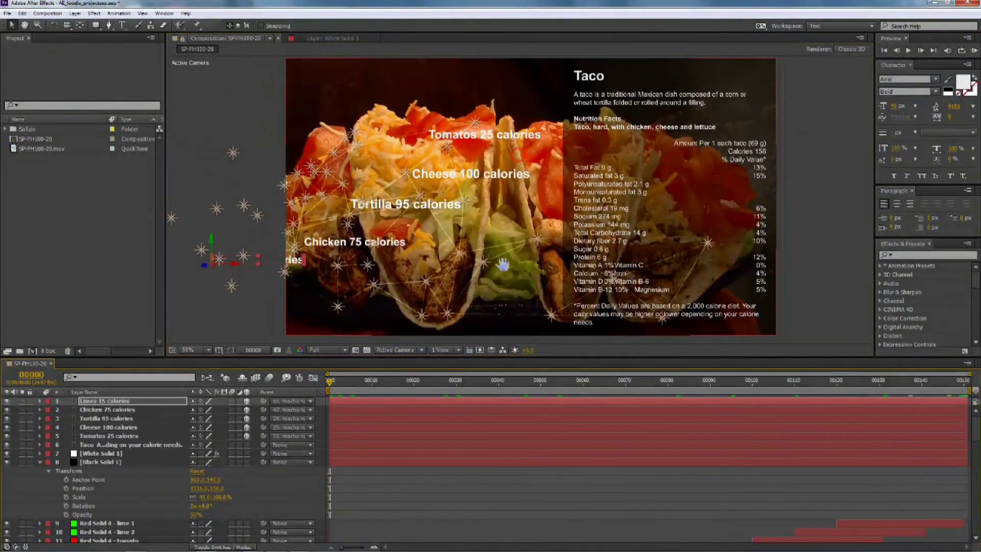
key("space")
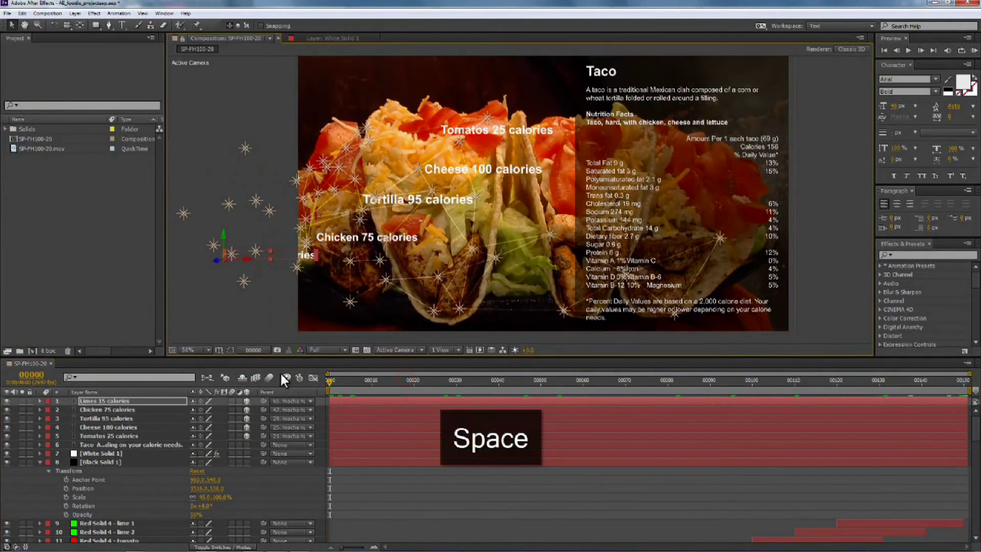
left_click(191, 316)
key("space")
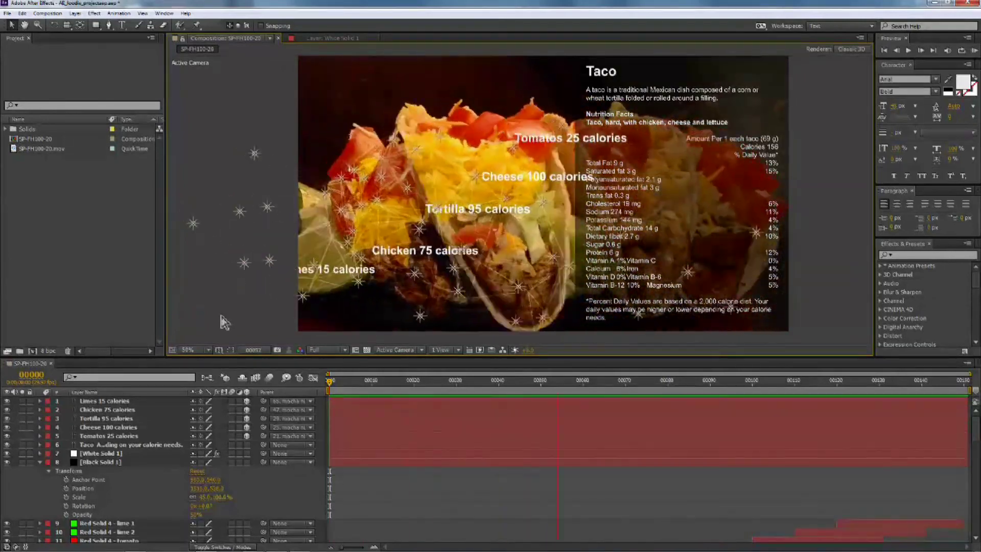
key("space")
Keyframe the "Tomatos 25 calories" opacity to fade from 100% at frame 46 to 0% at frame 60
left_click(106, 436)
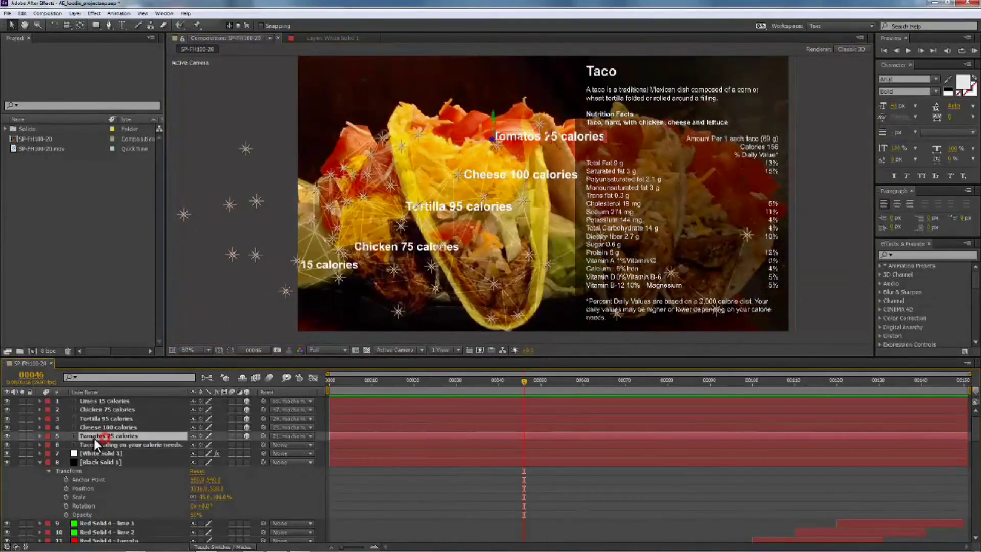
left_click(39, 436)
left_click(49, 453)
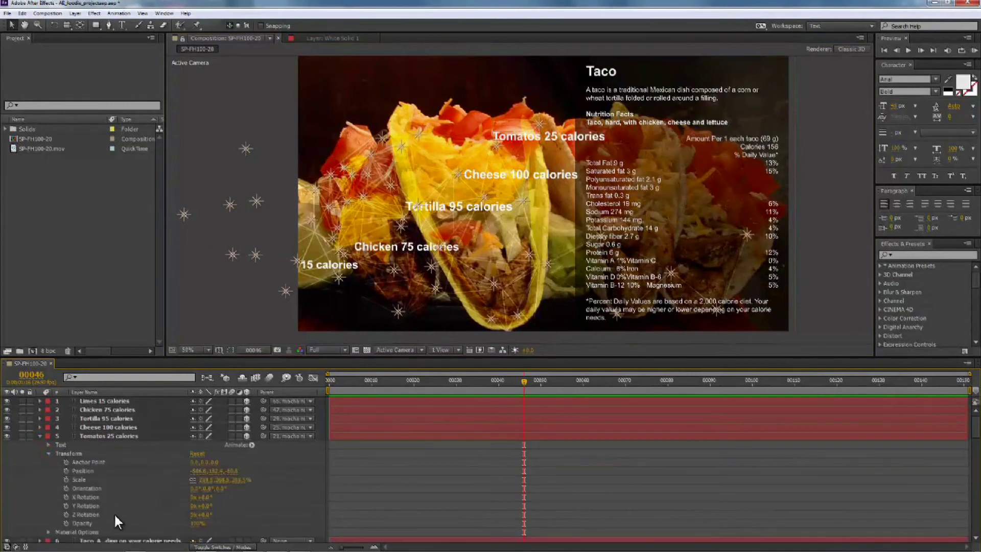
left_click(66, 523)
left_click_drag(524, 381, 599, 406)
left_click(196, 524)
type("0")
left_click(547, 453)
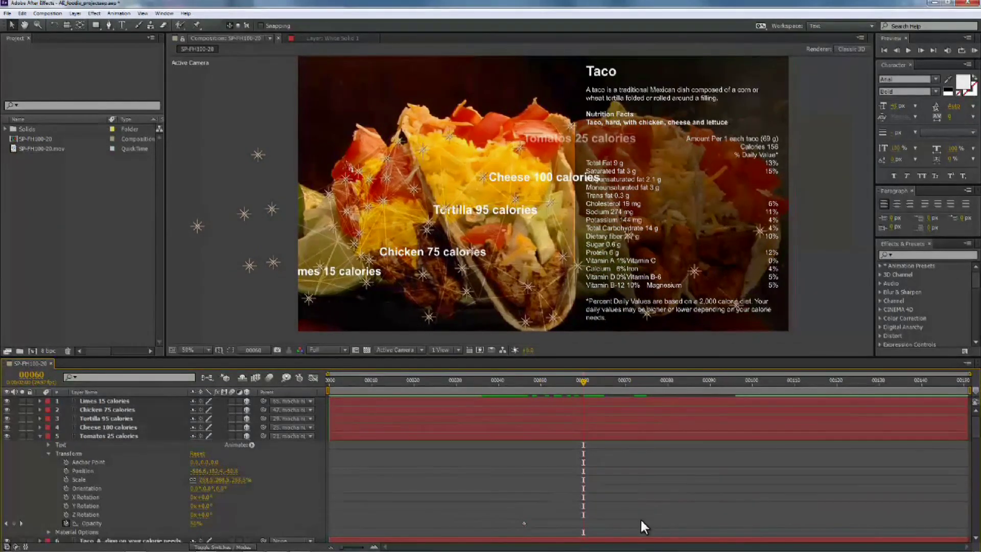
left_click_drag(642, 523, 582, 526)
Add a fade-in to the "Tomatos 25 calories" label, with opacity 0% at frame 0 and 100% by about frame 10
left_click_drag(583, 382, 303, 392)
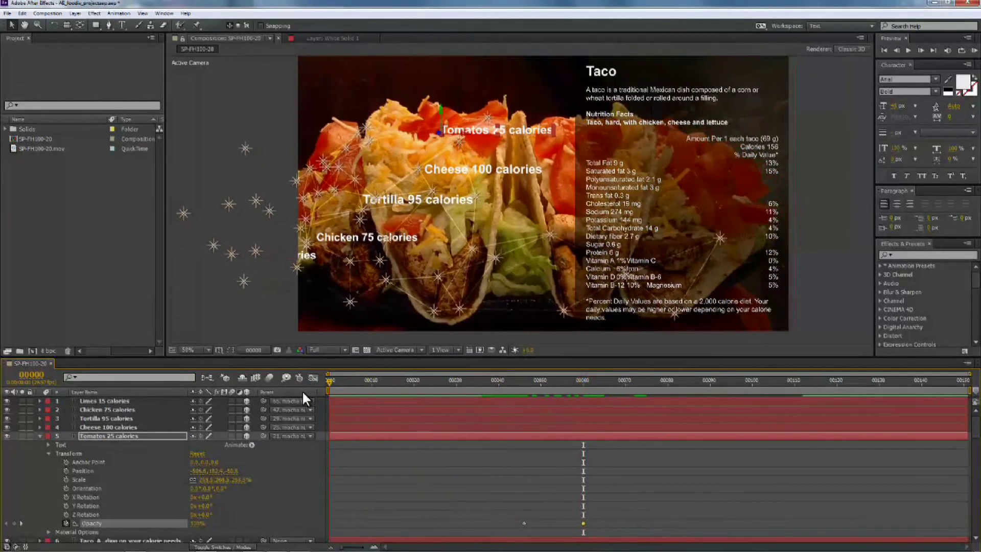
left_click(243, 523)
left_click(372, 383)
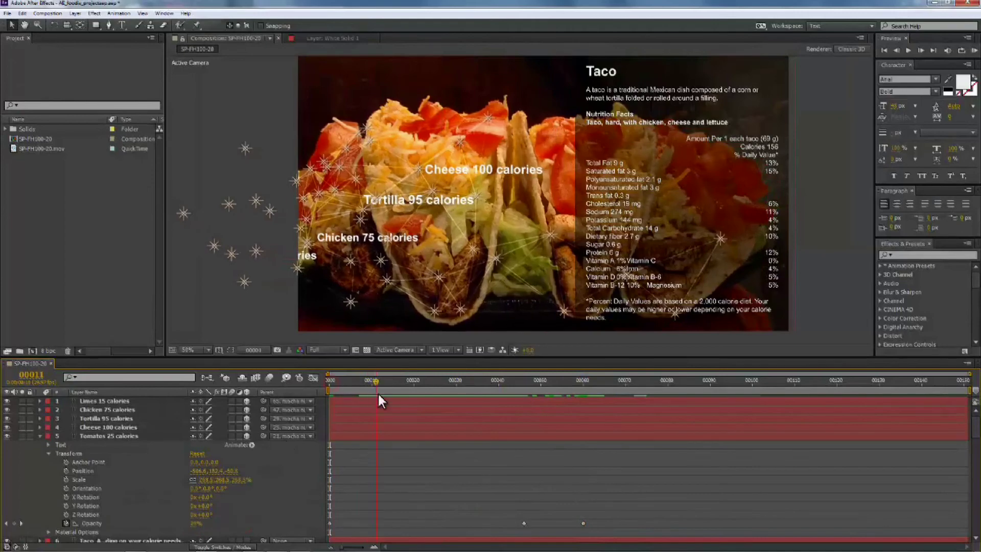
left_click_drag(372, 382, 319, 403)
Keyframe the "Cheese 100 calories" opacity to fade in from 0% at frame 0 to 100% at frame 10
left_click(40, 427)
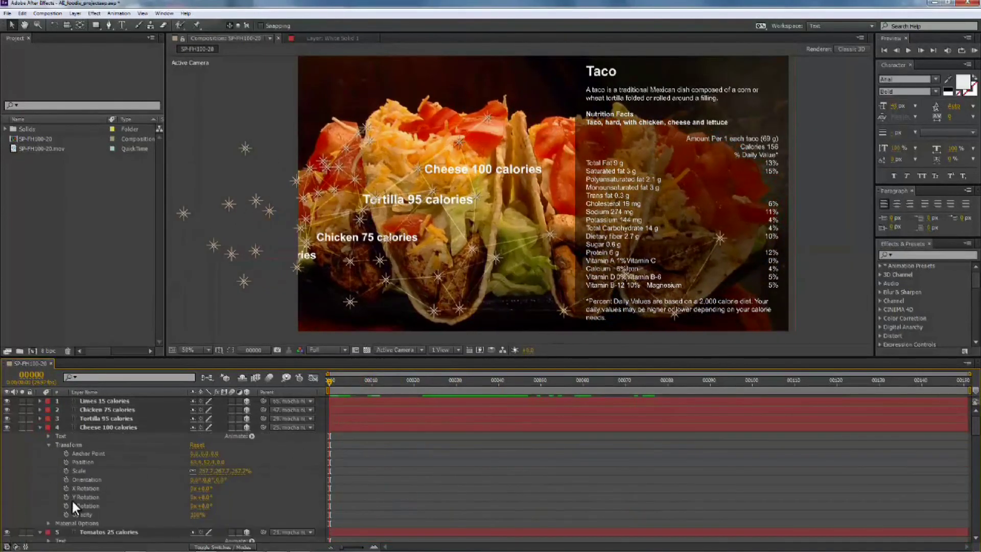
left_click(66, 515)
left_click(196, 515)
type("0")
left_click(372, 382)
left_click(195, 514)
type("100")
Fade out the "Cheese 100 calories" label by keyframing opacity 100% at frame 40 and 0% at frame 50
left_click_drag(372, 382, 508, 410)
left_click(14, 514)
left_click(540, 383)
left_click(196, 515)
type("0")
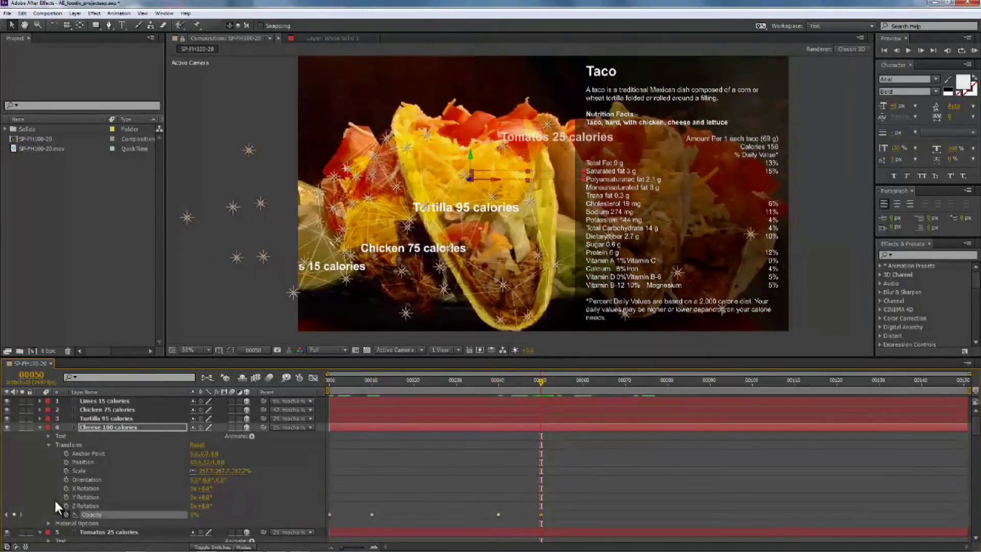
Shift the two fade-in opacity keyframes of the "Cheese 100 calories" label to about frame 10 and frame 20
left_click_drag(541, 382, 415, 400)
left_click_drag(372, 515, 417, 515)
left_click_drag(329, 514, 370, 515)
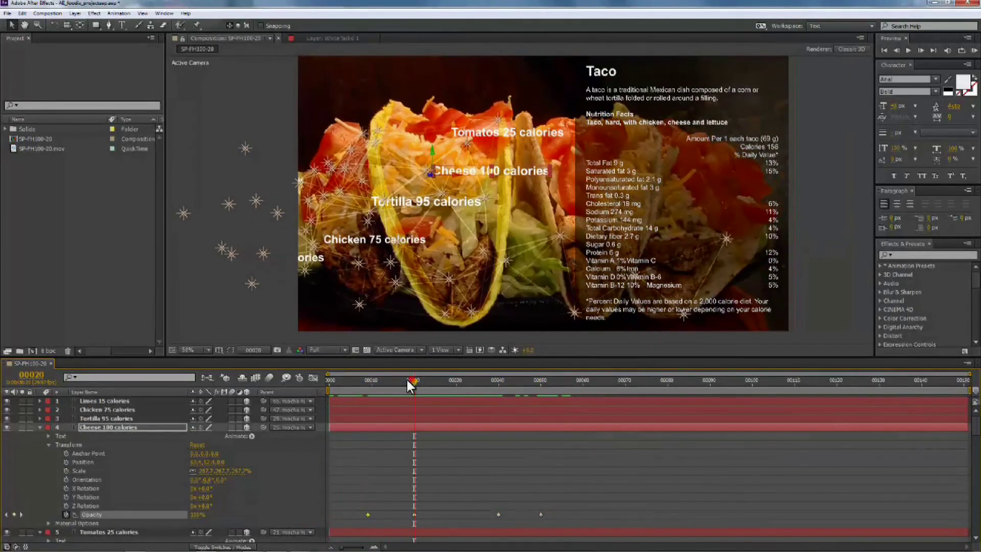
Keyframe the "Tortilla 95 calories" opacity for a fade-in, with 0% at frame 10 rising to 100%
left_click_drag(411, 383, 327, 443)
left_click(40, 418)
left_click(49, 436)
left_click(66, 506)
left_click(196, 506)
type("0")
left_click_drag(329, 383, 372, 383)
left_click_drag(329, 506, 372, 506)
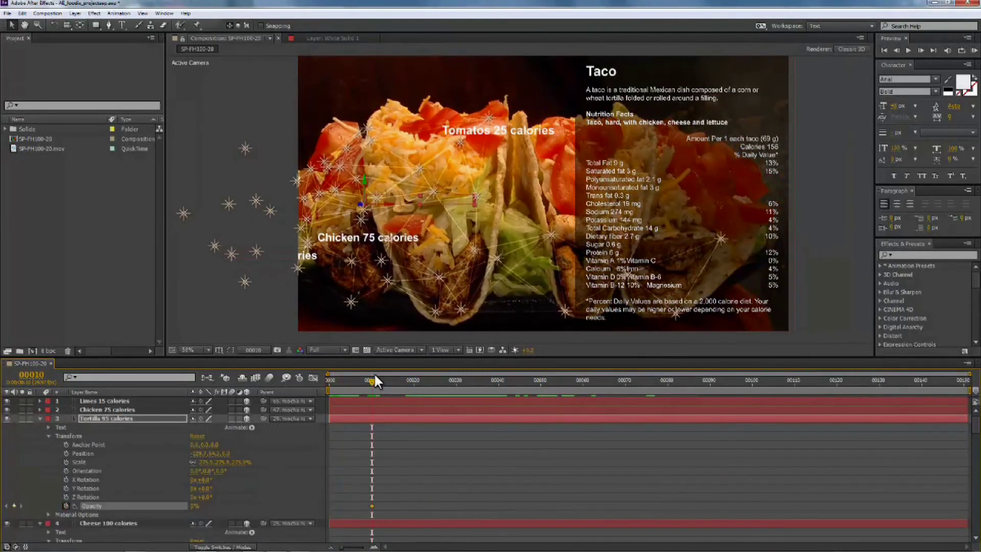
left_click(195, 506)
type("100")
Add fade-out keyframes to the "Tortilla 95 calories" label, holding full opacity and dropping to 0%
left_click_drag(372, 383, 583, 450)
left_click(14, 506)
left_click(198, 506)
type("0")
Animate the opacity of the "Chicken 75 calories" label, keyframing its fade with a 0% value
left_click_drag(583, 382, 500, 423)
left_click(40, 409)
left_click(49, 427)
left_click(66, 497)
left_click(198, 497)
type("0")
left_click_drag(499, 382, 967, 474)
left_click(14, 497)
Keyframe the "Limes 15 calories" opacity to fade out from 100% at frame 140 to 0% at frame 150
left_click(40, 401)
left_click(48, 418)
left_click(66, 489)
left_click(197, 489)
type("0")
left_click(254, 481)
left_click(197, 488)
type("100")
Add a "Limes 15 calories" fade-in from 0% opacity at frame 60 to 100% at frame 70, and play back the animation
left_click_drag(964, 382, 584, 383)
left_click(13, 489)
left_click(196, 488)
type("0")
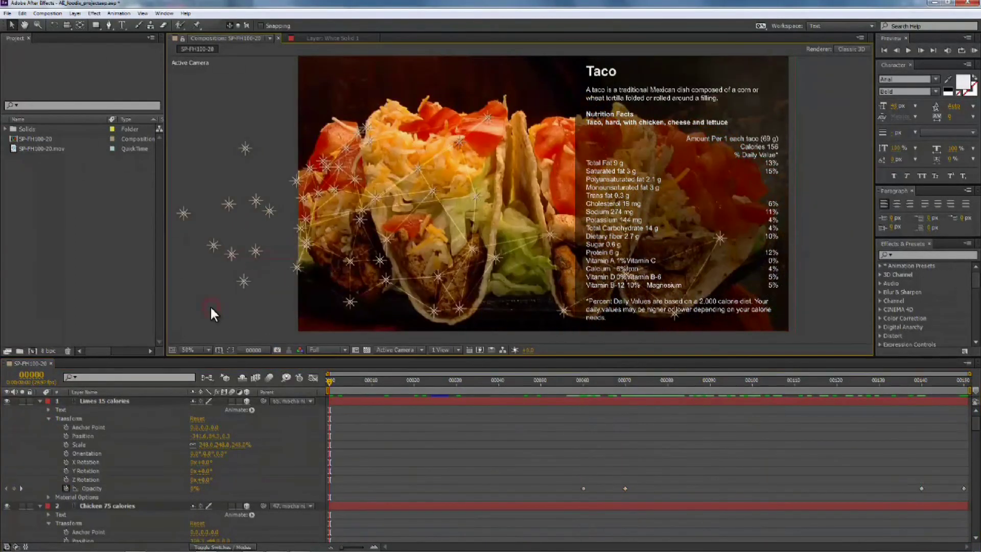
key("space")
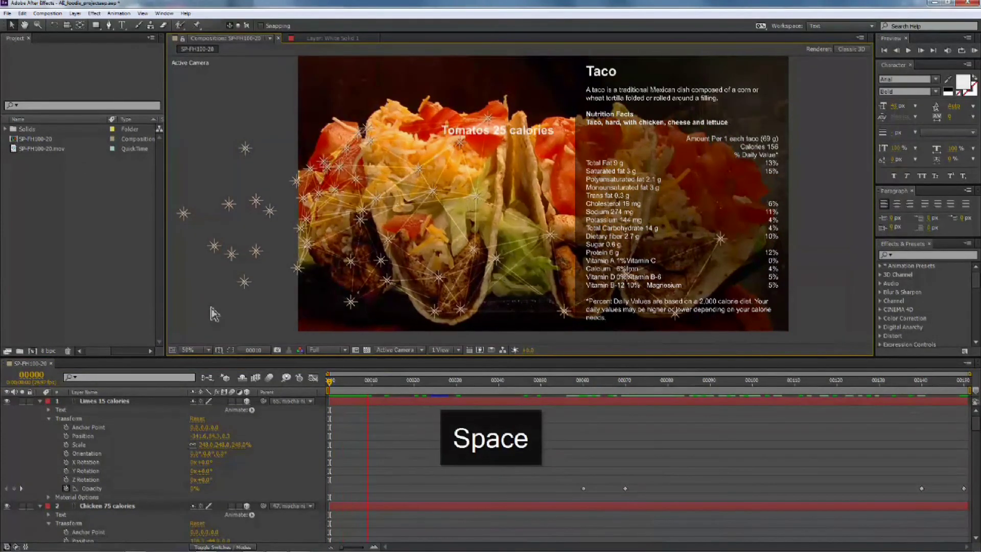